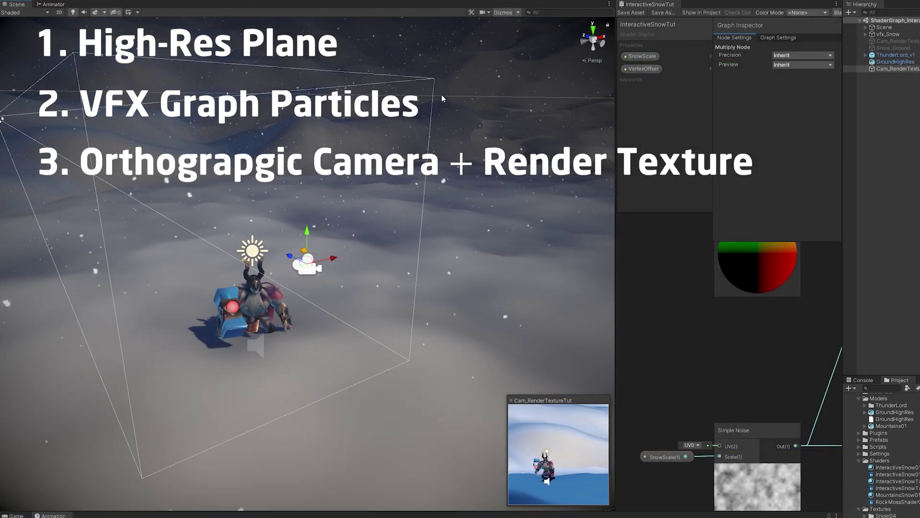
# Step: Rotate the Cam_RenderTextureTut camera so that it looks straight down at the character and the ground
pyautogui.moveTo(307, 165); pyautogui.dragTo(434, 192, button='right')
pyautogui.press('e')
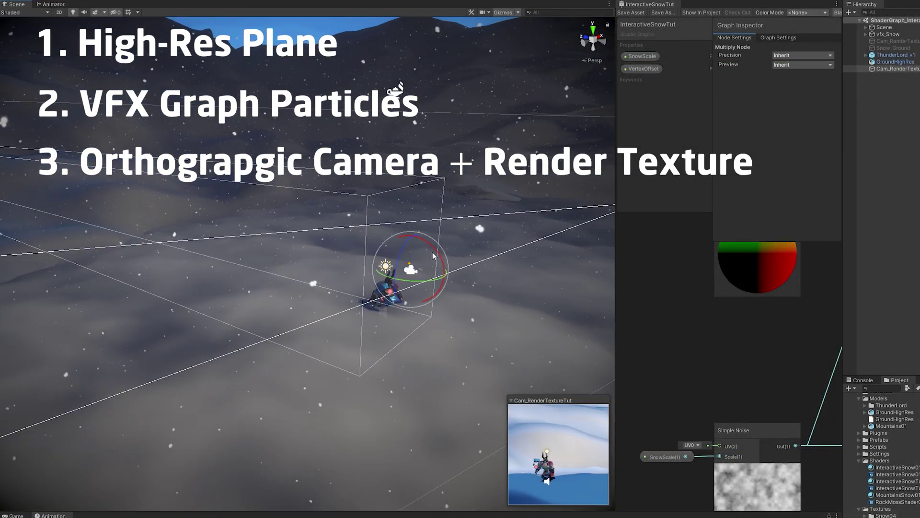
pyautogui.moveTo(435, 245); pyautogui.dragTo(343, 145)
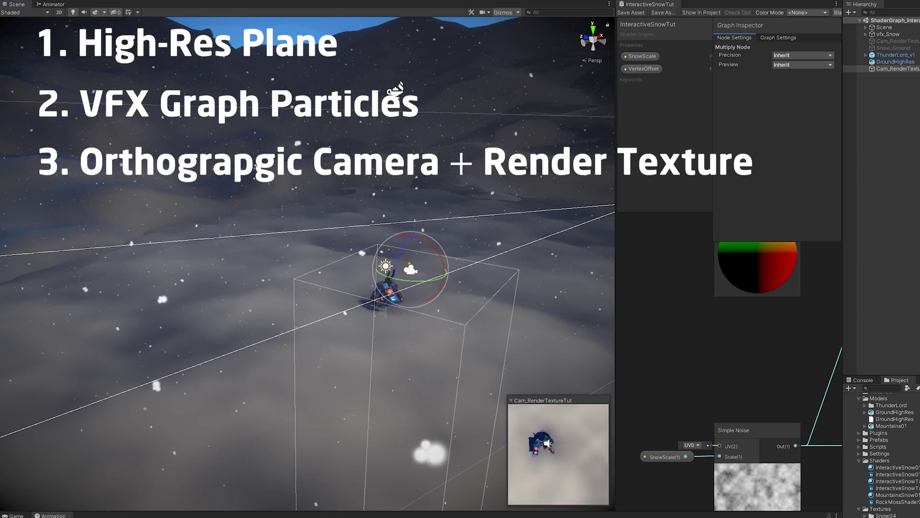
pyautogui.scroll(-3, 367, 236)
pyautogui.scroll(-3, 368, 236)
pyautogui.click(894, 42)
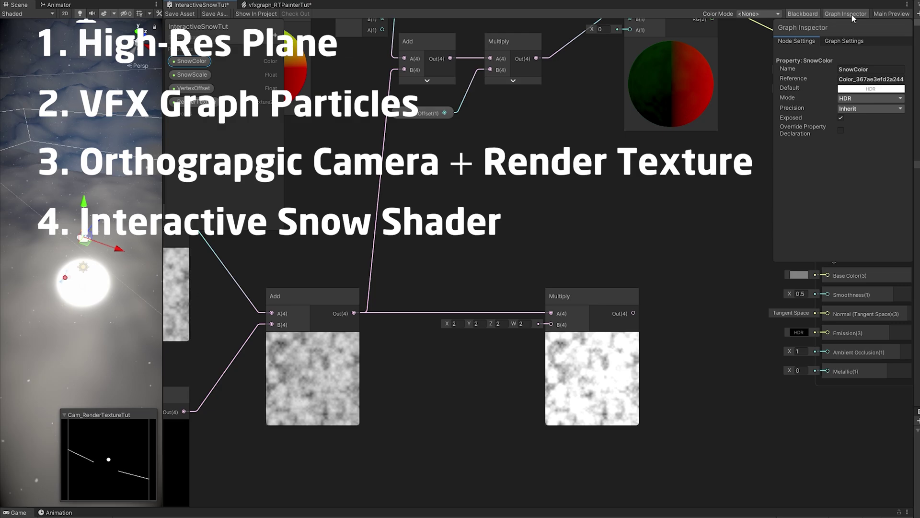
# Step: Feed the SnowColor property into the Multiply node's B input and connect the Multiply output to the fragment Base Color
pyautogui.click(852, 15)
pyautogui.moveTo(196, 65); pyautogui.dragTo(551, 325)
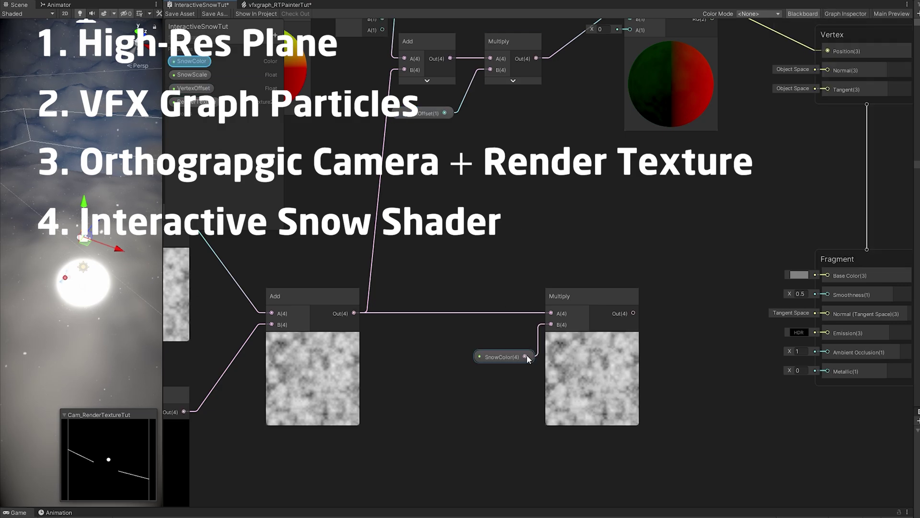
pyautogui.moveTo(528, 358); pyautogui.dragTo(526, 422)
pyautogui.moveTo(633, 313); pyautogui.dragTo(836, 284)
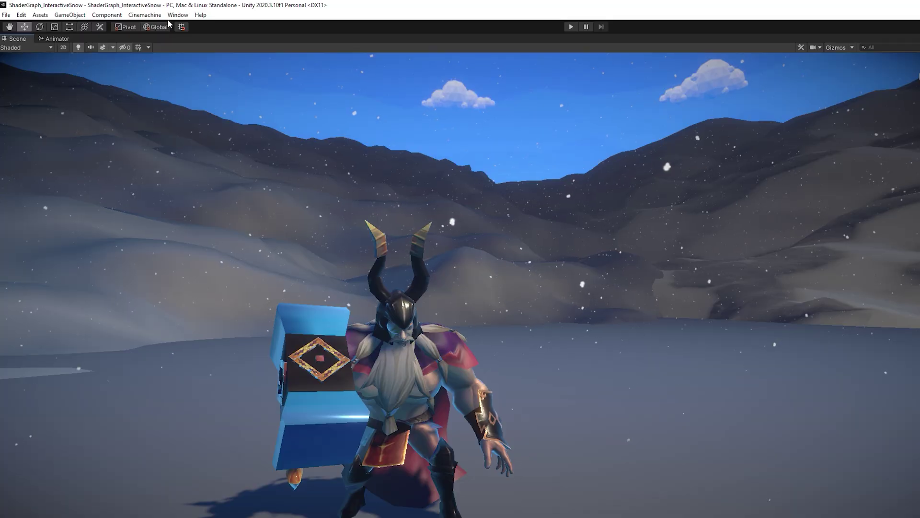
# Step: Check the Shader Graph and Visual Effect Graph packages in the Package Manager
pyautogui.click(177, 15)
pyautogui.click(200, 89)
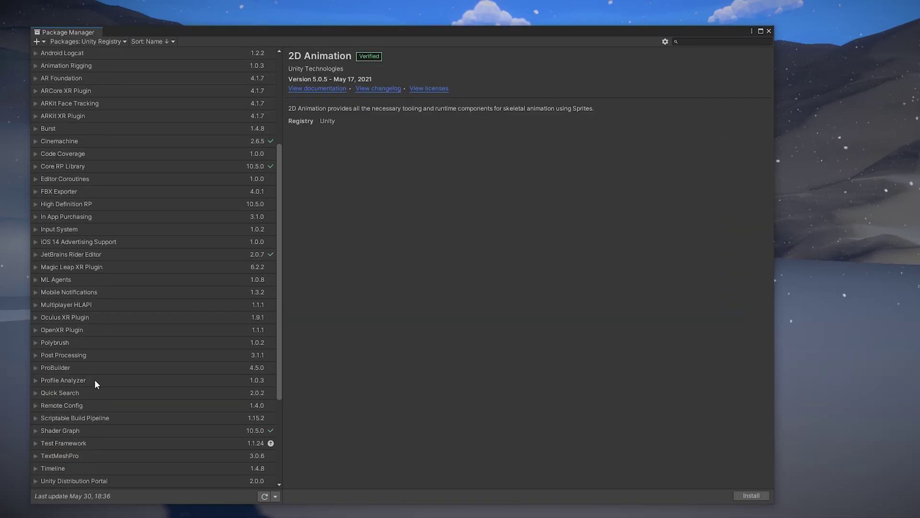
pyautogui.scroll(-10, 89, 422)
pyautogui.click(73, 297)
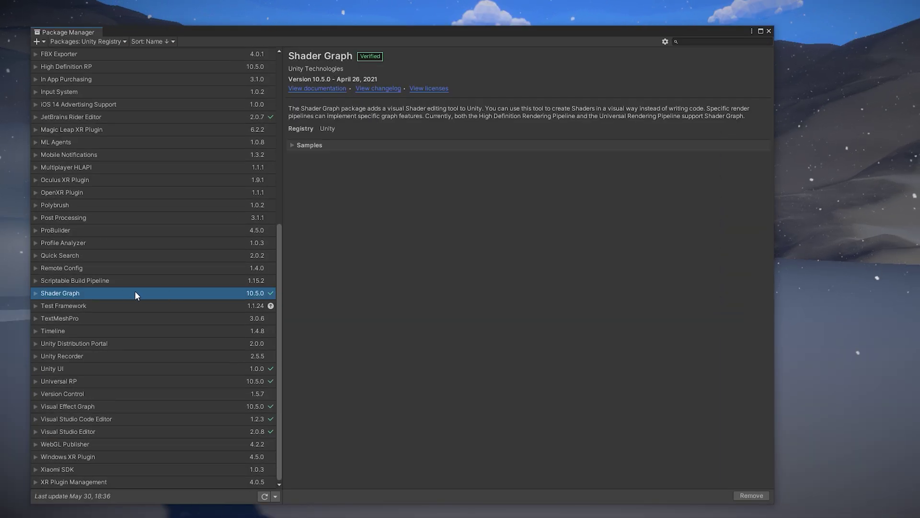
pyautogui.click(136, 406)
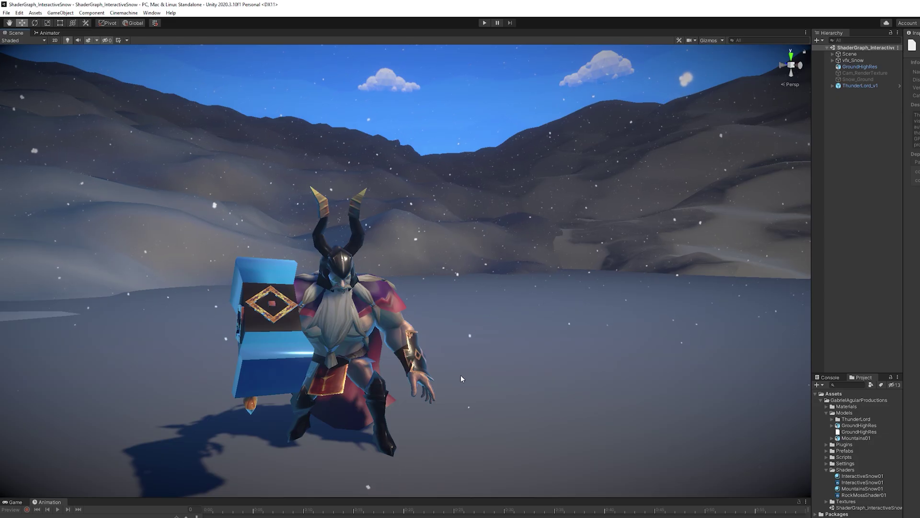
pyautogui.keyDown('alt'); pyautogui.moveTo(461, 376); pyautogui.dragTo(341, 340); pyautogui.keyUp('alt')
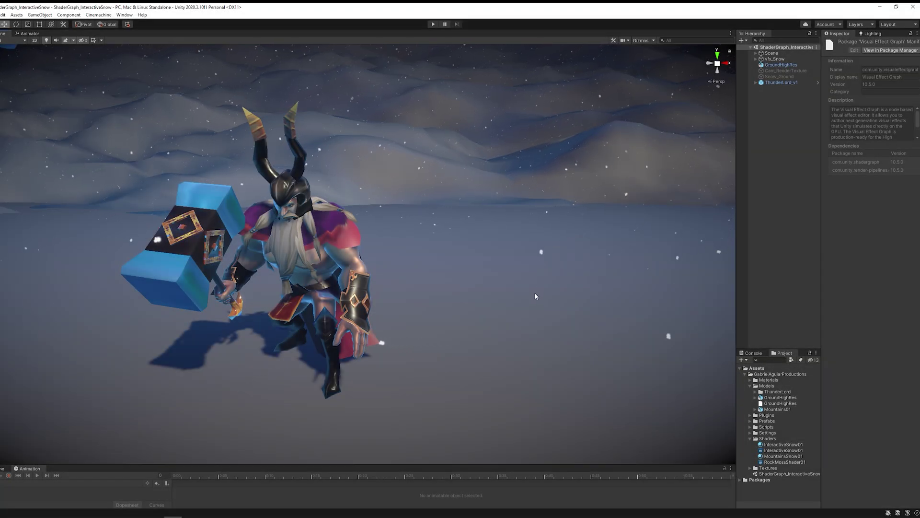
pyautogui.moveTo(535, 296); pyautogui.dragTo(438, 313, button='right')
pyautogui.keyDown('alt'); pyautogui.moveTo(438, 313); pyautogui.dragTo(413, 317); pyautogui.keyUp('alt')
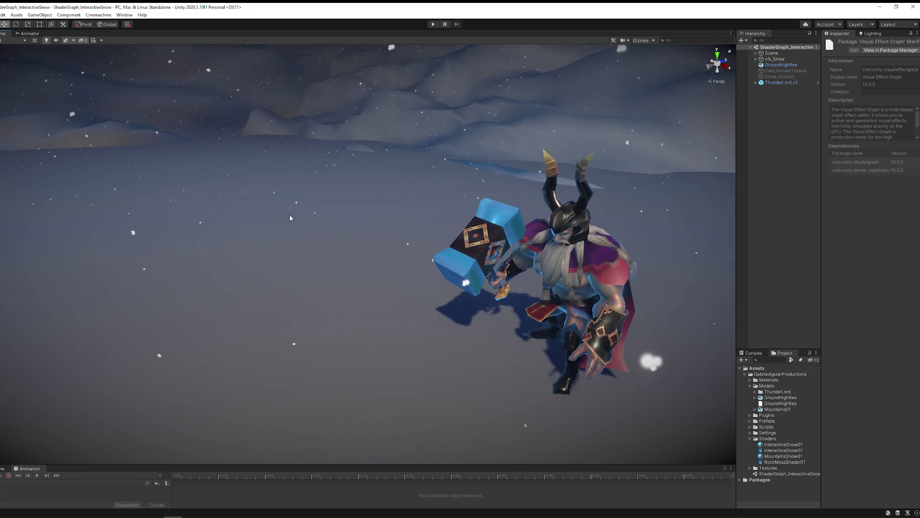
# Step: Activate the Snow_Ground object briefly and deactivate it again
pyautogui.click(779, 77)
pyautogui.click(841, 43)
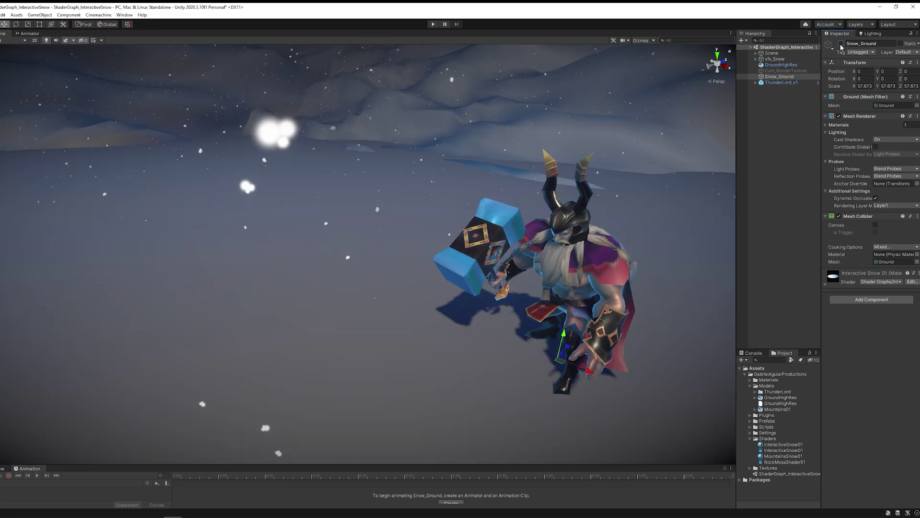
pyautogui.click(841, 44)
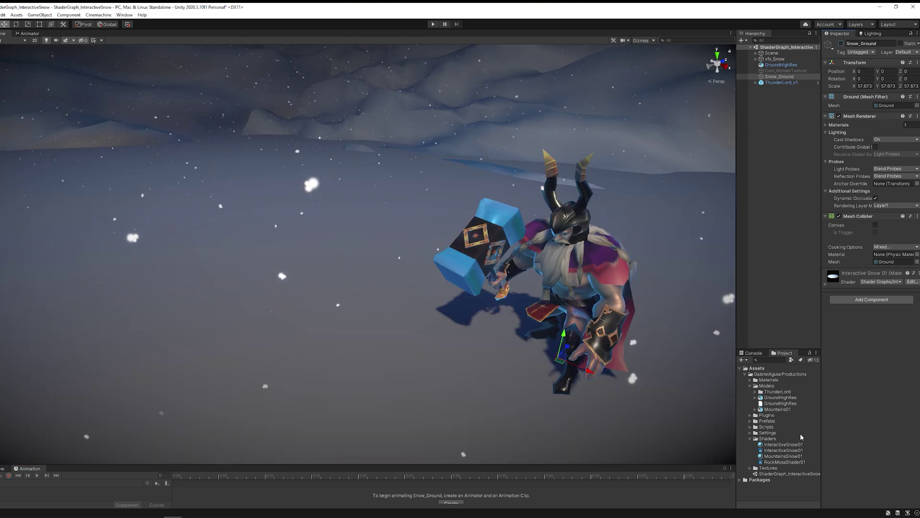
# Step: Create a blank shader graph named InteractiveSnowTut in the Shaders folder
pyautogui.rightClick(785, 439)
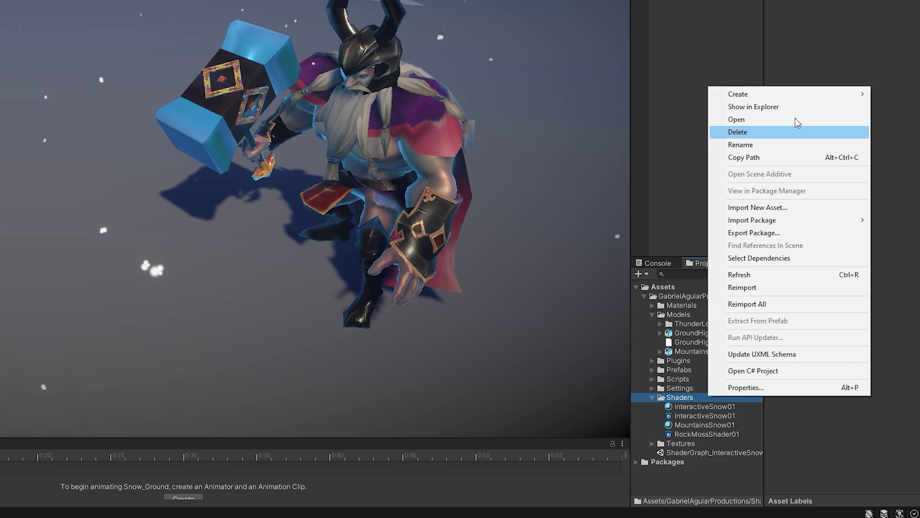
pyautogui.moveTo(849, 245)
pyautogui.moveTo(670, 95)
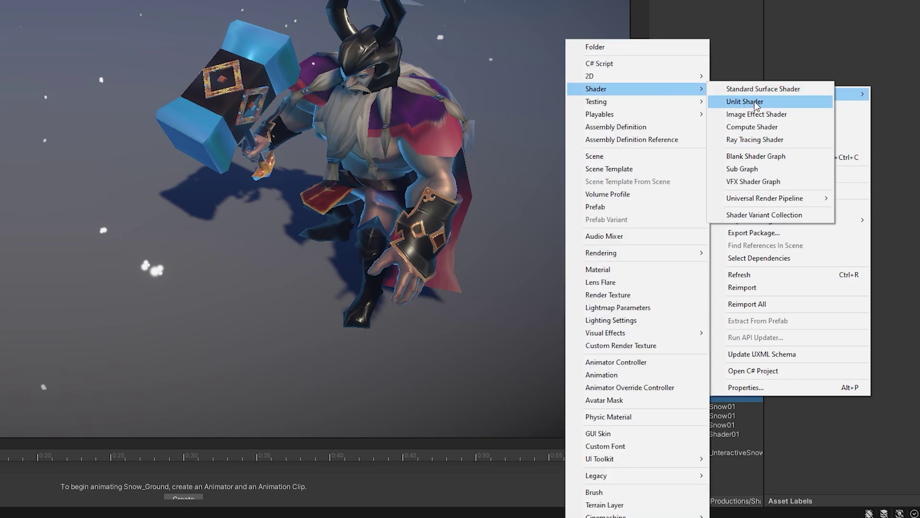
pyautogui.click(758, 162)
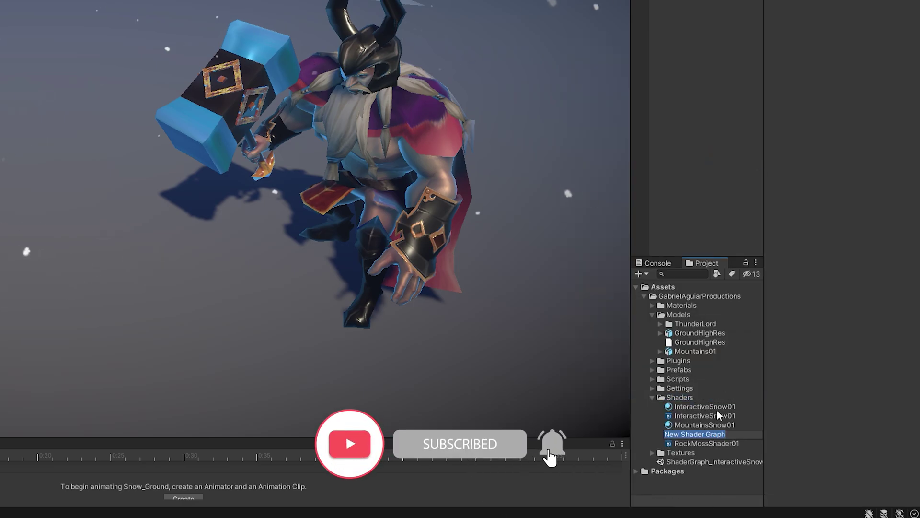
pyautogui.write('InteractiveSnowTut')
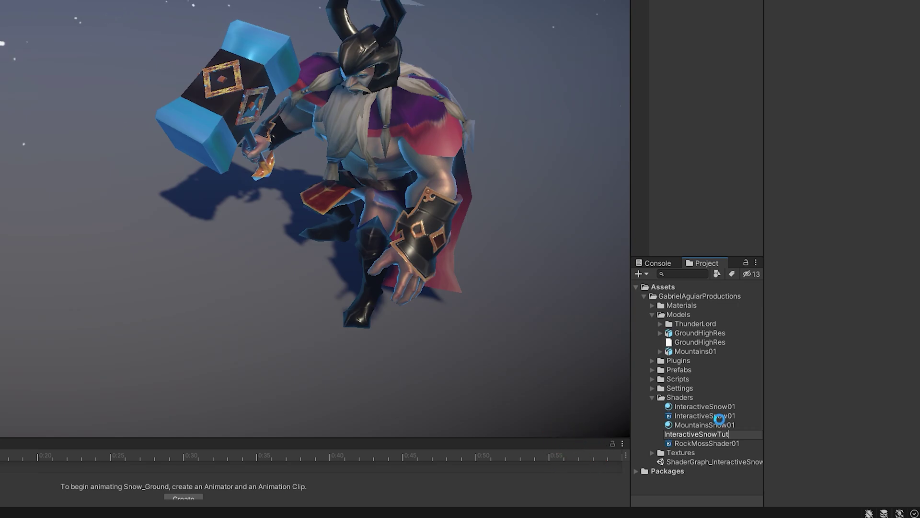
pyautogui.press('Return')
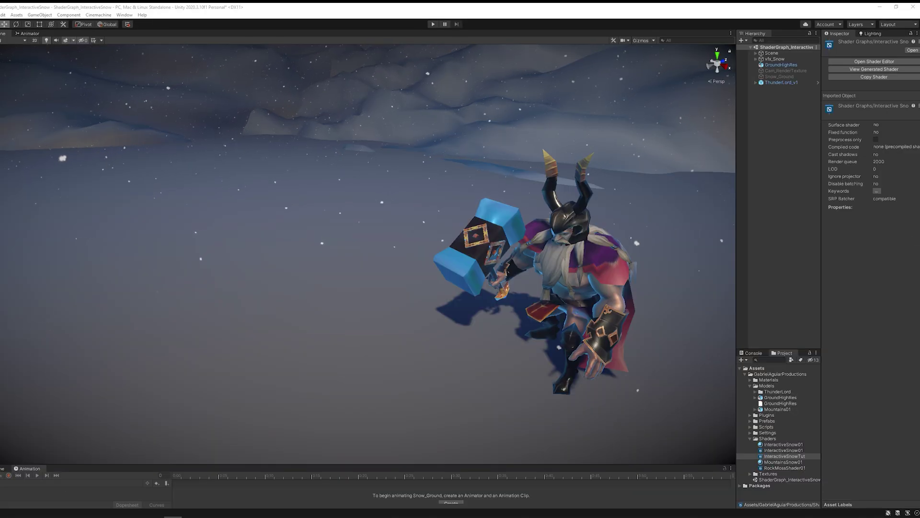
# Step: Dock the InteractiveSnowTut graph window beside the Scene view and widen it to fill most of the workspace
pyautogui.moveTo(656, 91); pyautogui.dragTo(680, 168)
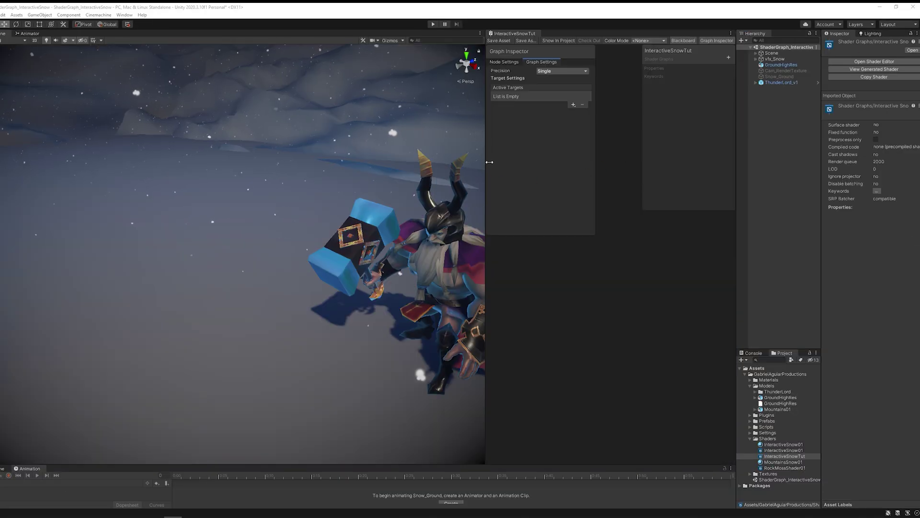
pyautogui.moveTo(489, 162); pyautogui.dragTo(154, 162)
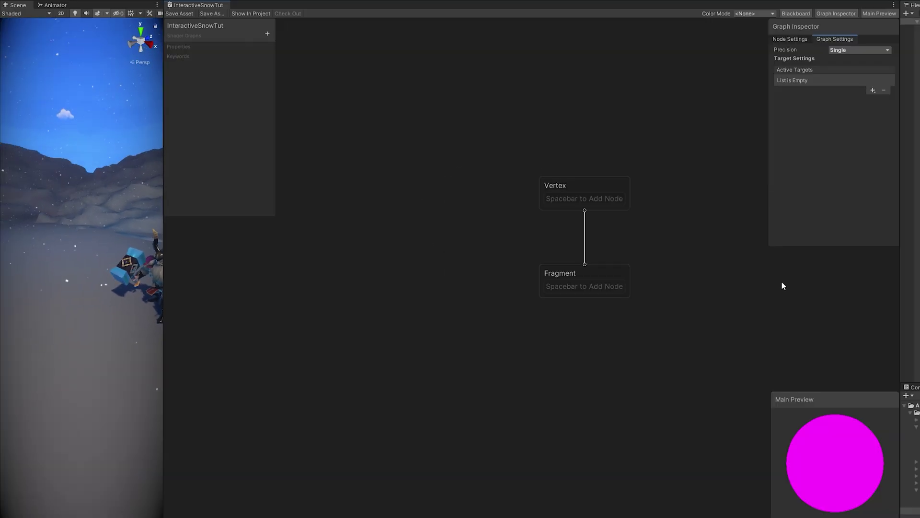
# Step: Add Universal as the graph's active target and hide the Graph Inspector and Main Preview
pyautogui.click(873, 90)
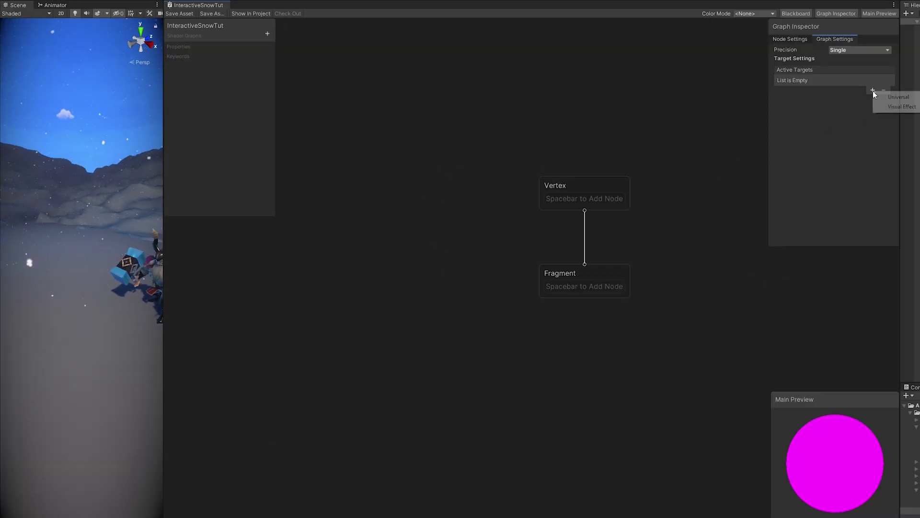
pyautogui.click(918, 98)
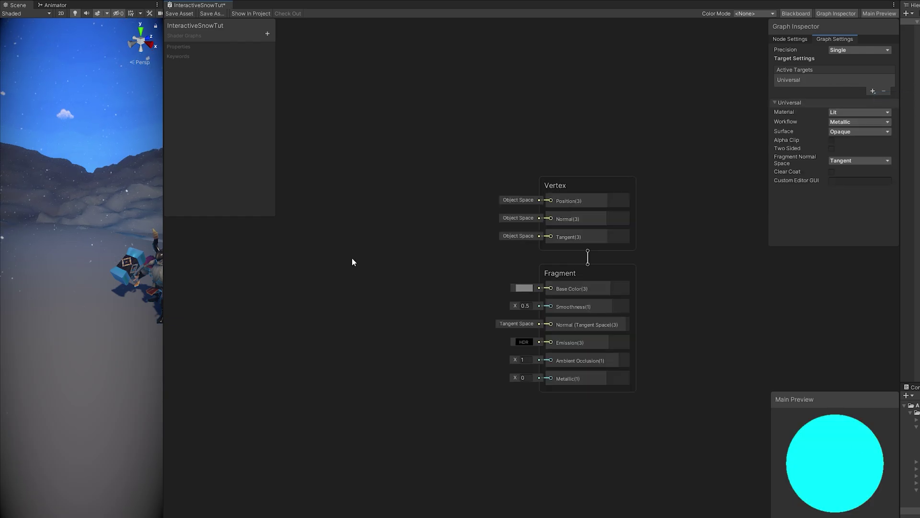
pyautogui.moveTo(352, 258); pyautogui.dragTo(505, 223, button='middle')
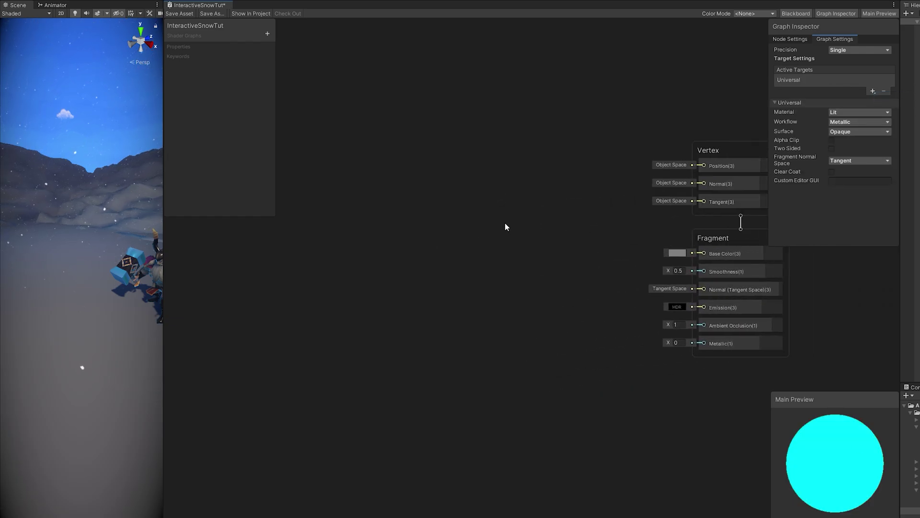
pyautogui.click(840, 13)
pyautogui.click(886, 16)
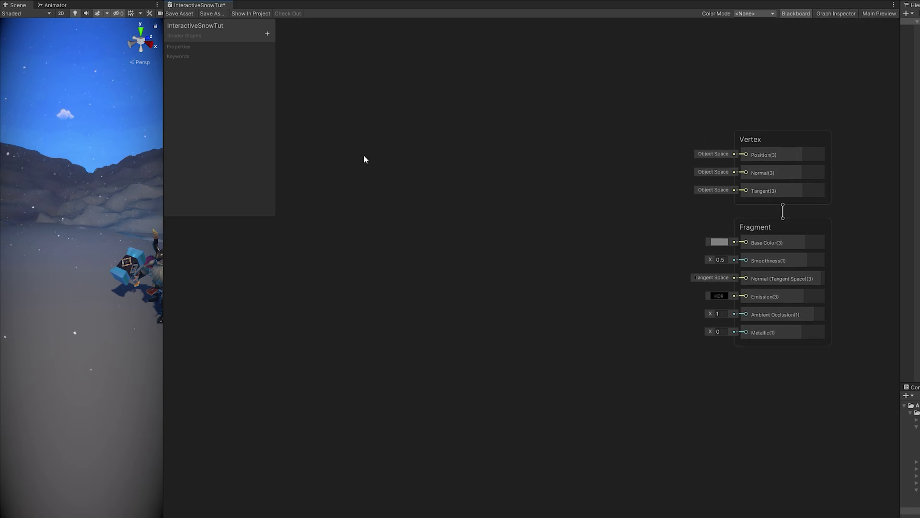
# Step: Add a Simple Noise node to the graph and set its scale to 50
pyautogui.press('space')
pyautogui.write('simple npo')
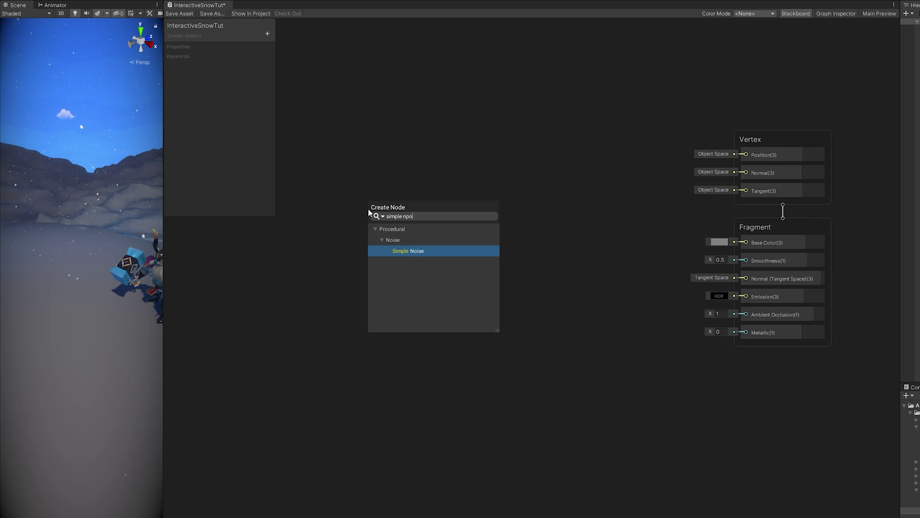
pyautogui.press('Return')
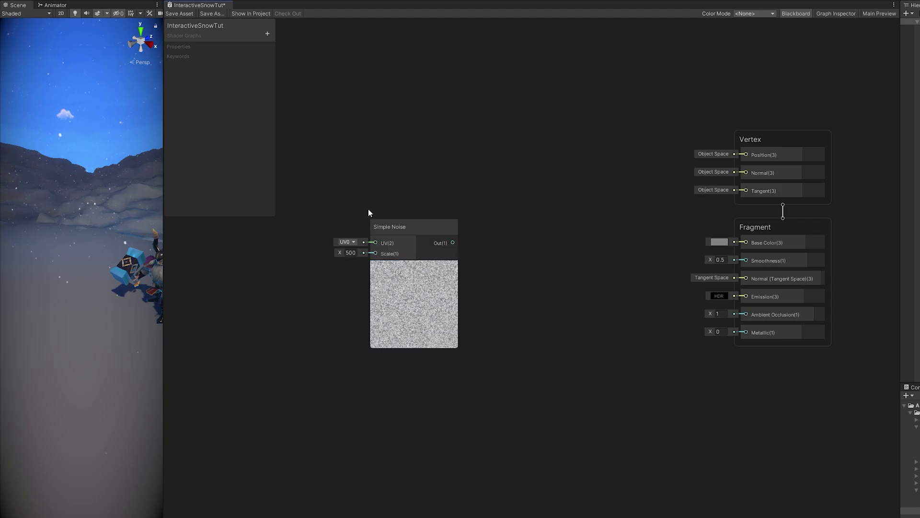
pyautogui.click(354, 252)
pyautogui.write('50')
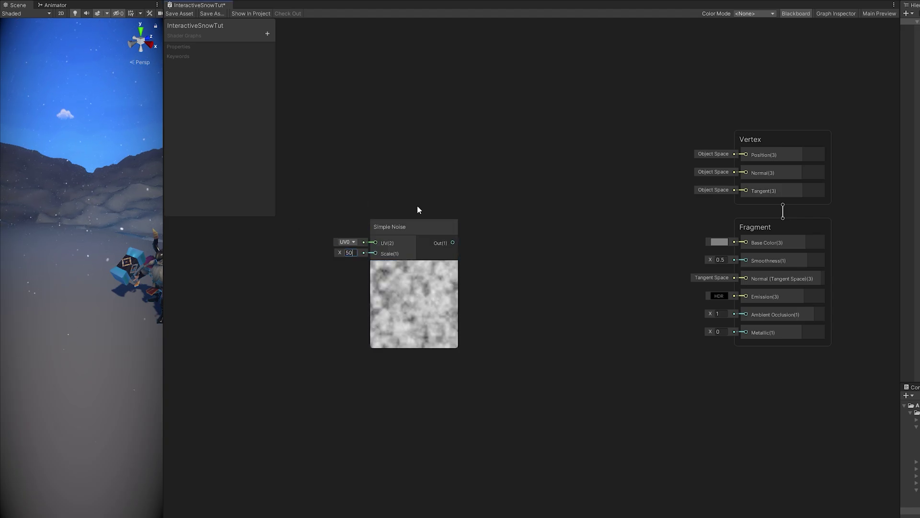
# Step: Add a Float property named SnowScale with a default value of 50
pyautogui.click(267, 34)
pyautogui.click(281, 43)
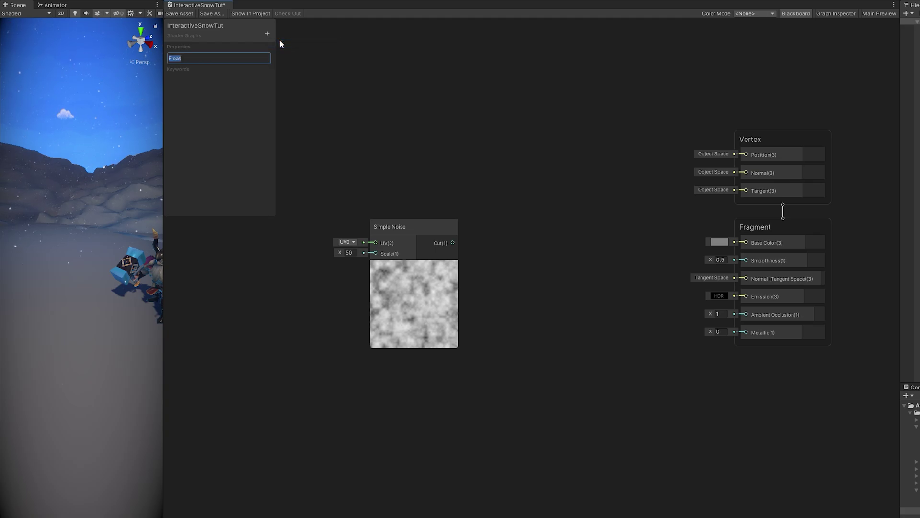
pyautogui.write('SnowScale')
pyautogui.press('Return')
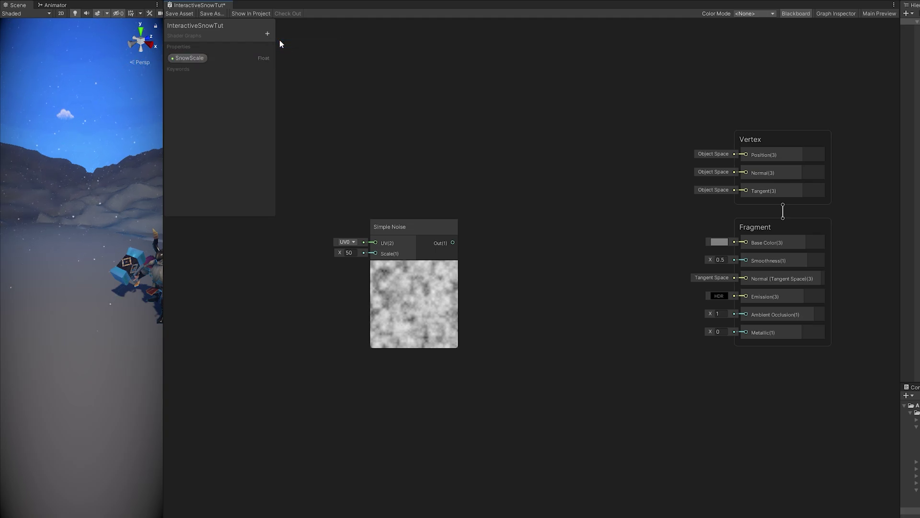
pyautogui.click(189, 59)
pyautogui.click(834, 14)
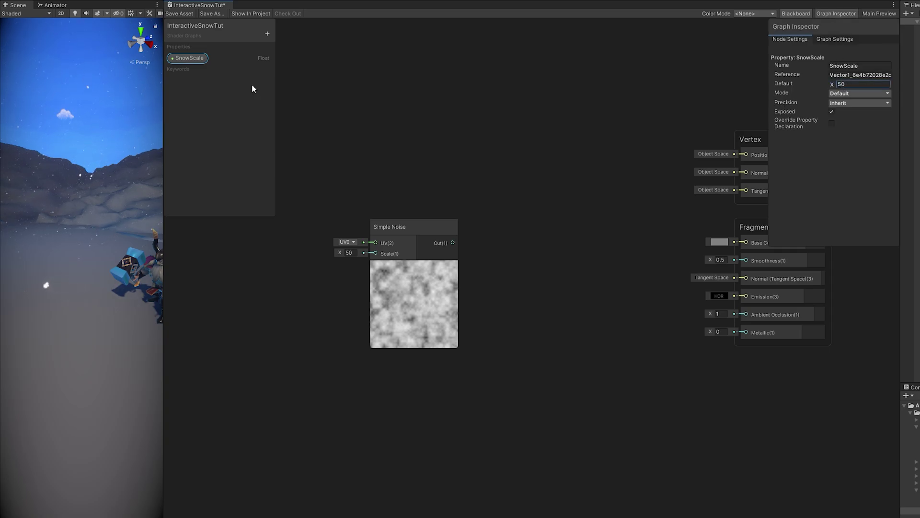
# Step: Connect the SnowScale property to the Simple Noise scale input and the noise output to the fragment Base Color
pyautogui.moveTo(189, 58); pyautogui.dragTo(247, 93)
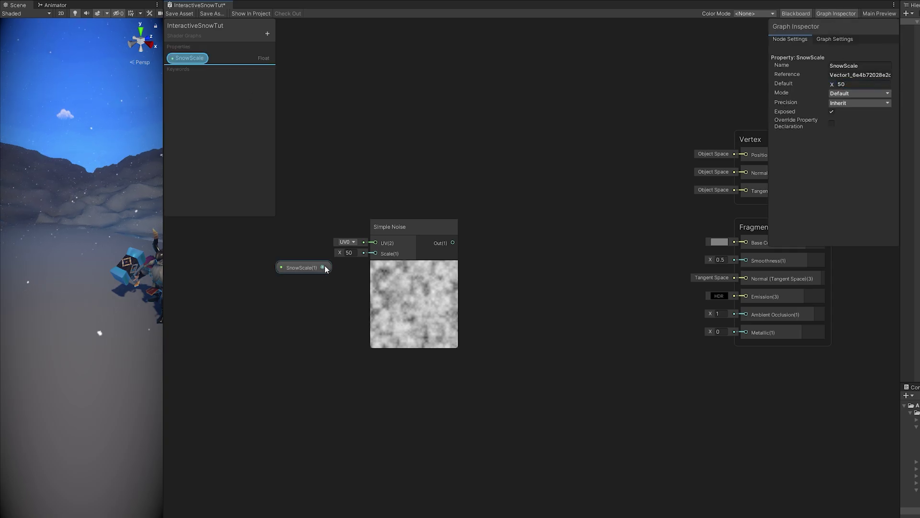
pyautogui.moveTo(298, 263); pyautogui.dragTo(317, 249)
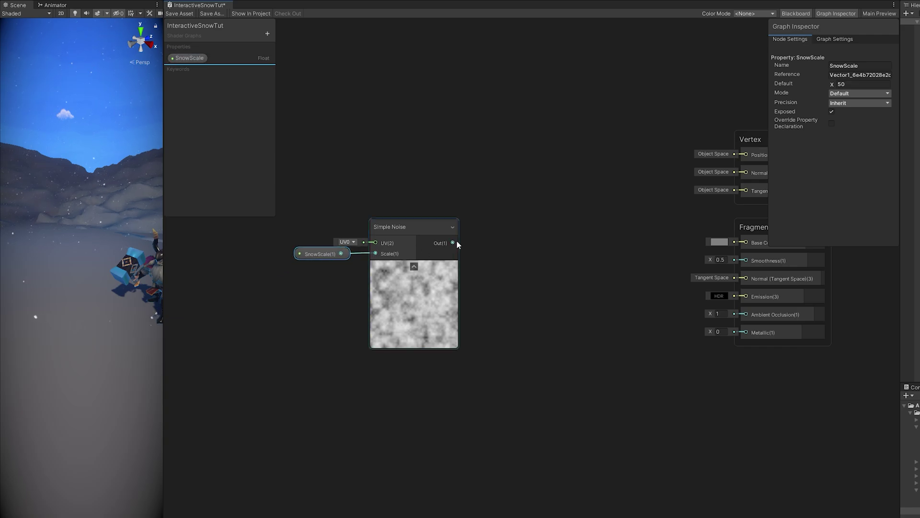
pyautogui.moveTo(453, 242); pyautogui.dragTo(746, 242)
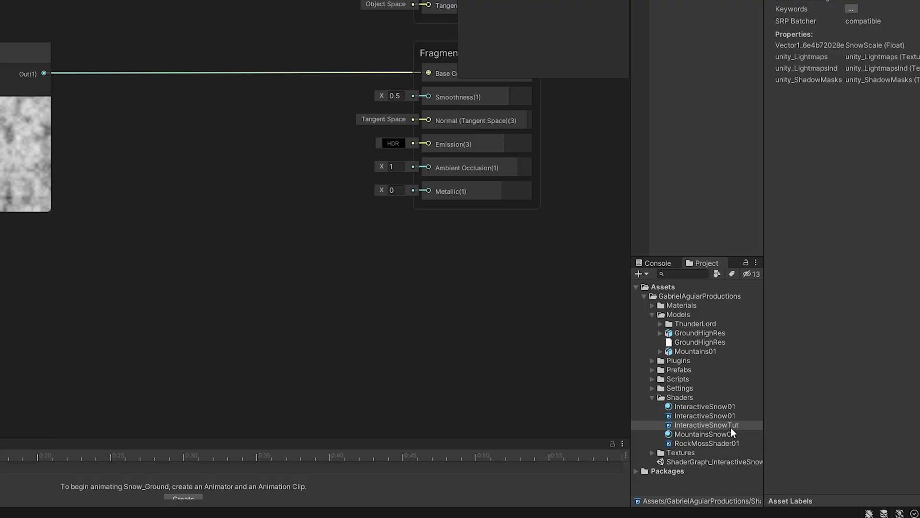
# Step: Create a material named InteractiveSnowTut from the InteractiveSnowTut shader graph
pyautogui.rightClick(742, 423)
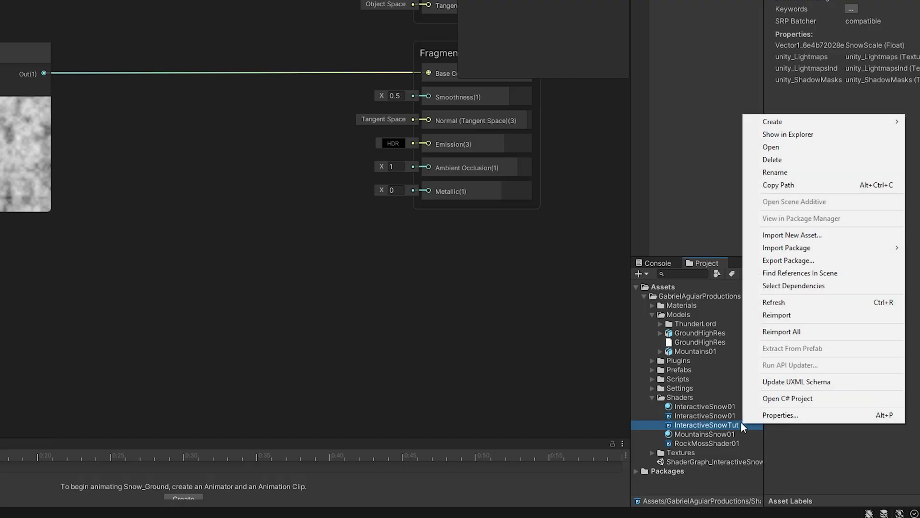
pyautogui.moveTo(830, 125)
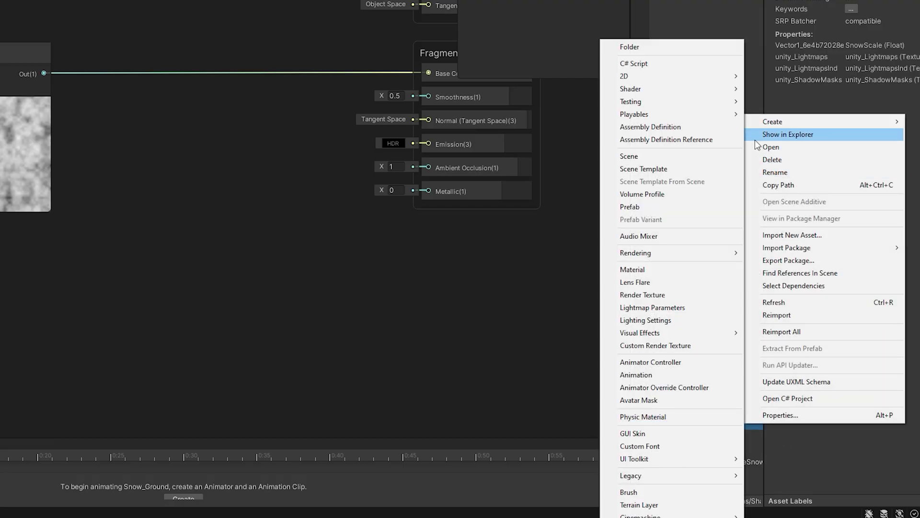
pyautogui.click(692, 269)
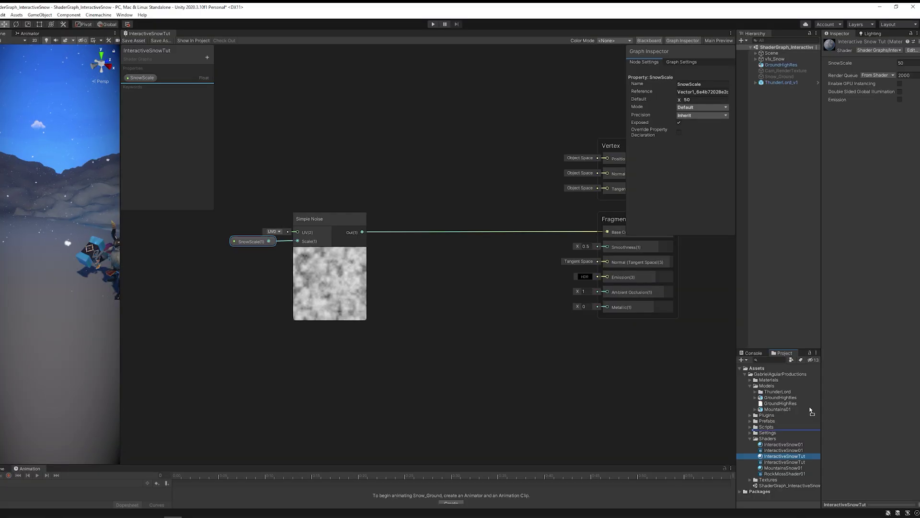
# Step: Apply the InteractiveSnowTut material to the ground in the scene and enlarge the scene view
pyautogui.moveTo(811, 411); pyautogui.dragTo(23, 321)
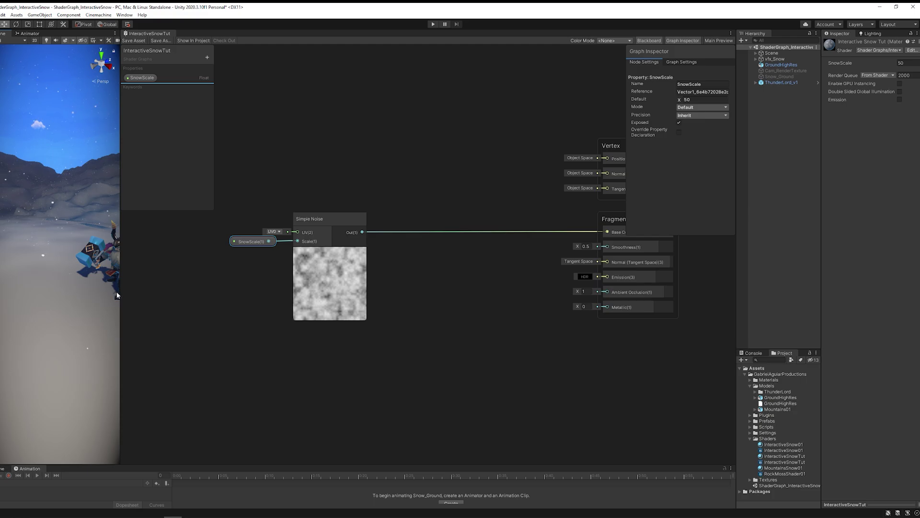
pyautogui.moveTo(123, 294); pyautogui.dragTo(602, 307)
pyautogui.moveTo(534, 345); pyautogui.dragTo(231, 260, button='right')
# Step: Set SnowScale to 80 in the GroundHighRes object's InteractiveSnowTut material
pyautogui.click(796, 66)
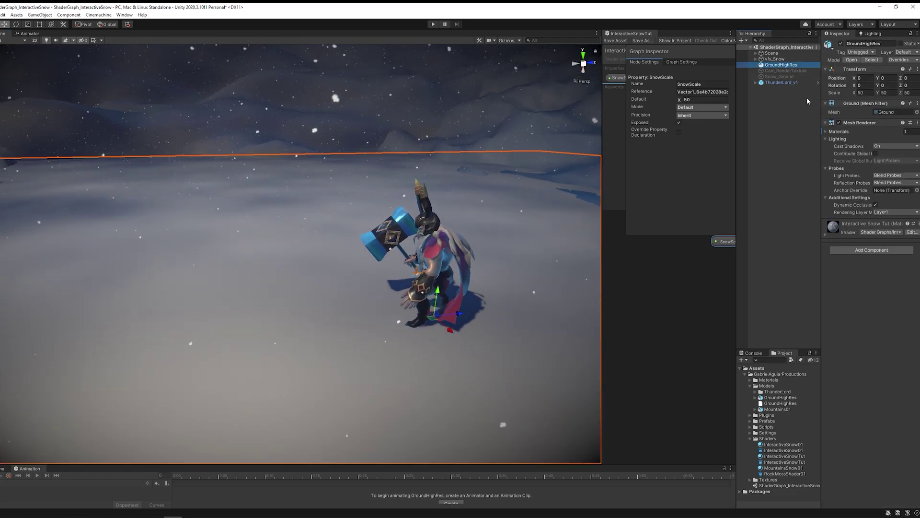
pyautogui.click(842, 226)
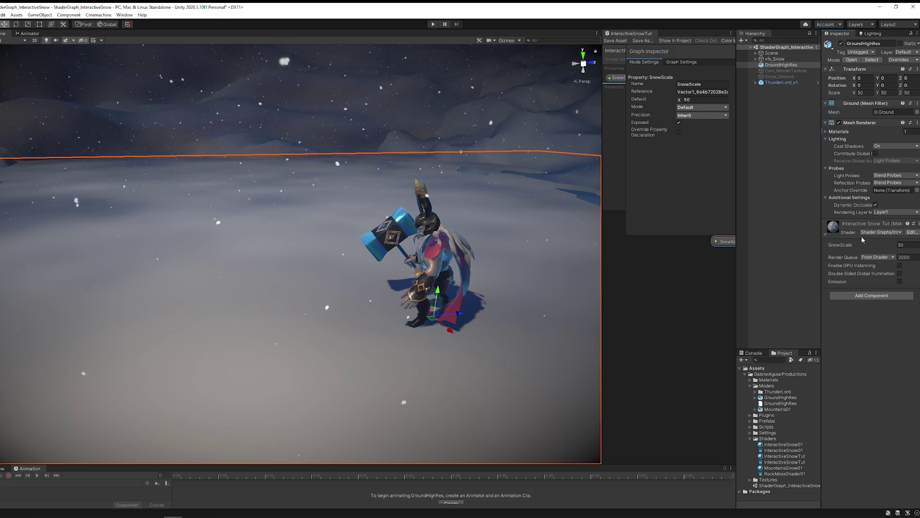
pyautogui.write('80')
pyautogui.moveTo(283, 206); pyautogui.dragTo(350, 237, button='right')
pyautogui.click(773, 157)
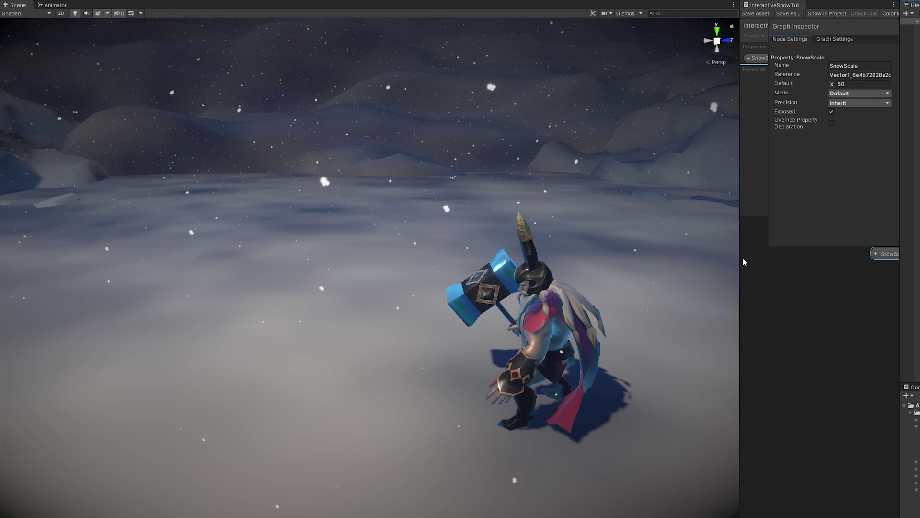
# Step: Widen the shader graph view and move the Vertex block up, well apart from the Fragment block
pyautogui.moveTo(743, 262); pyautogui.dragTo(149, 234)
pyautogui.moveTo(580, 182); pyautogui.dragTo(519, 275, button='middle')
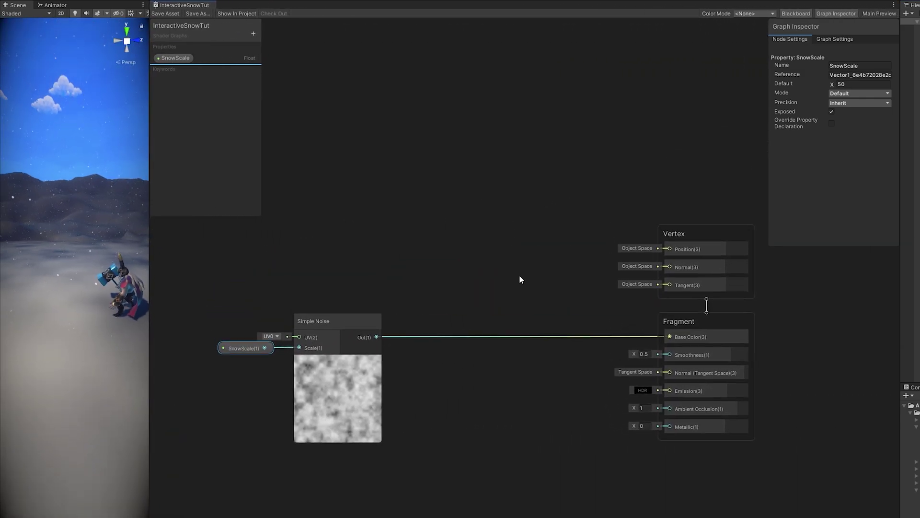
pyautogui.moveTo(709, 232); pyautogui.dragTo(707, 111)
# Step: Add a Position node above the Simple Noise node and set its space to Object
pyautogui.moveTo(568, 157); pyautogui.dragTo(633, 274, button='middle')
pyautogui.press('space')
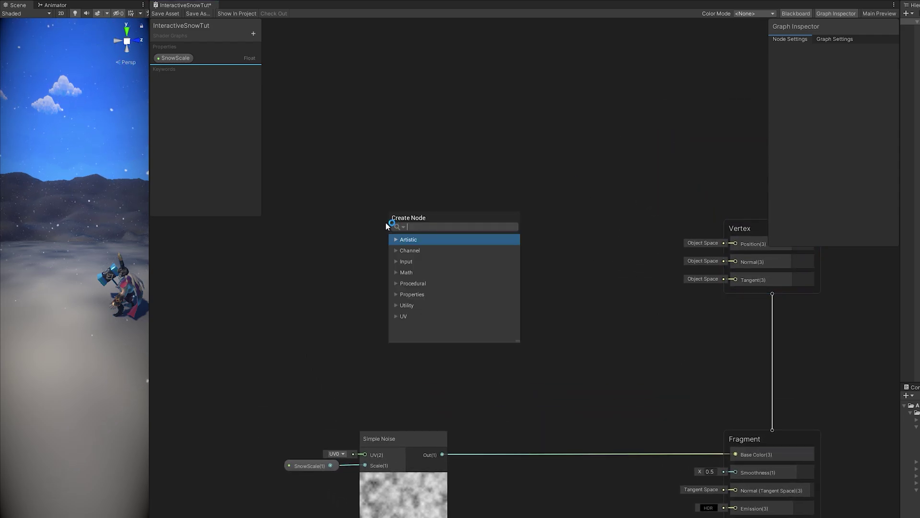
pyautogui.write('pos')
pyautogui.press('Return')
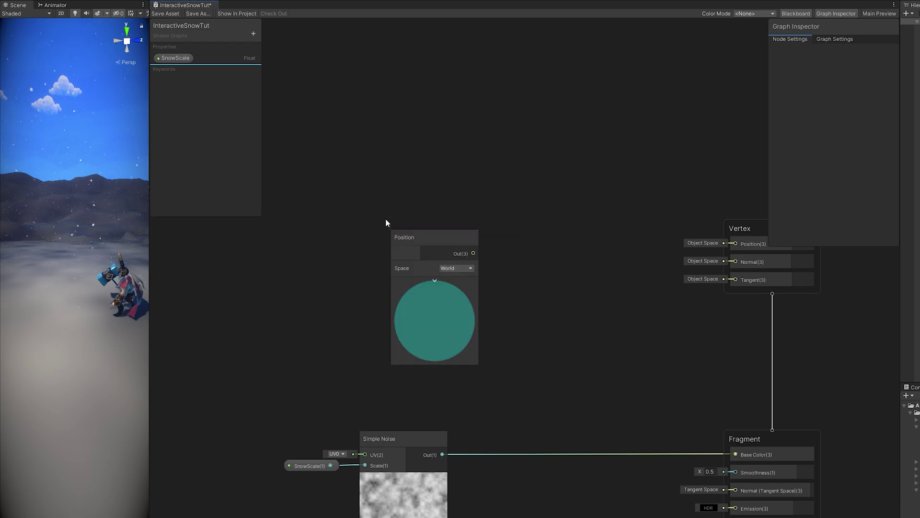
pyautogui.moveTo(421, 252); pyautogui.dragTo(405, 205)
pyautogui.click(434, 235)
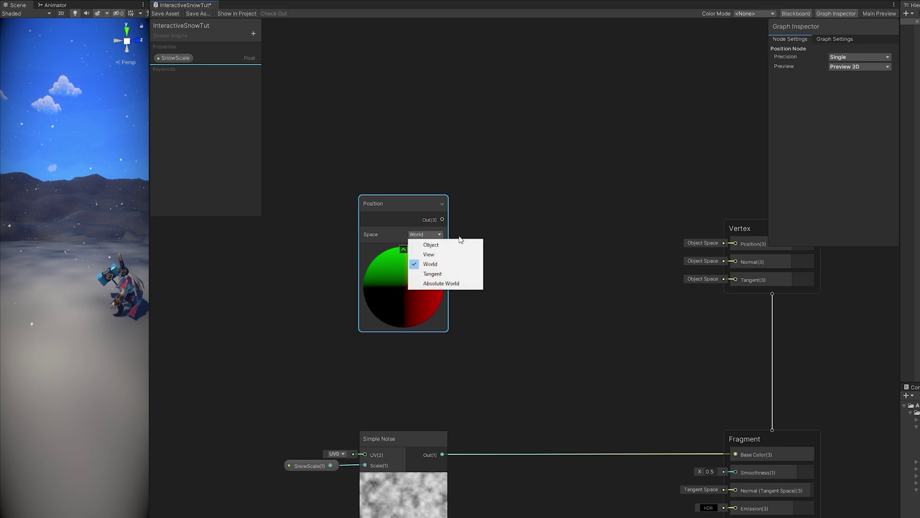
pyautogui.click(434, 245)
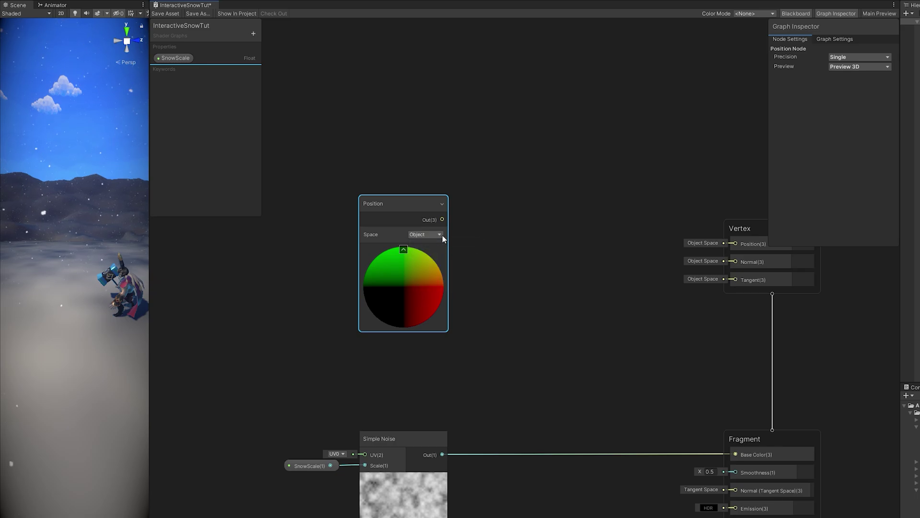
# Step: Create a Split node fed by the Position output and place it beside the Position node
pyautogui.moveTo(442, 219); pyautogui.dragTo(491, 215)
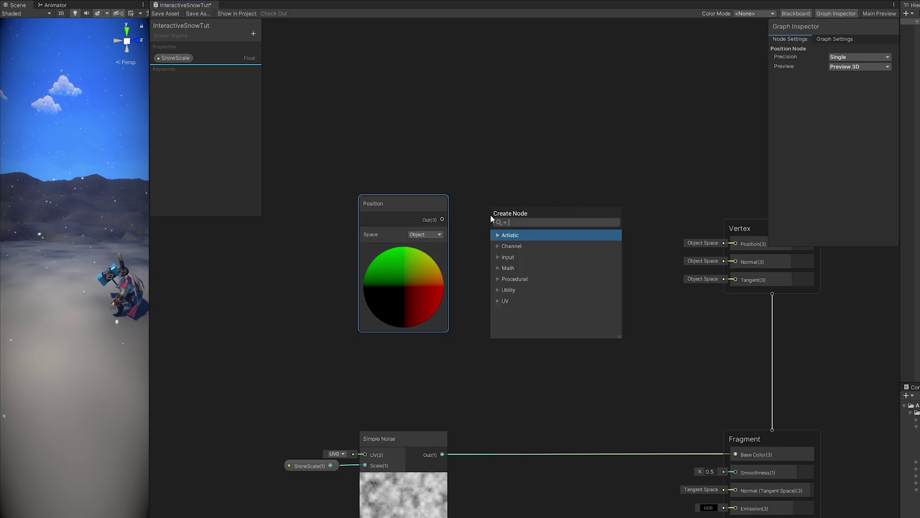
pyautogui.write('spli')
pyautogui.press('Return')
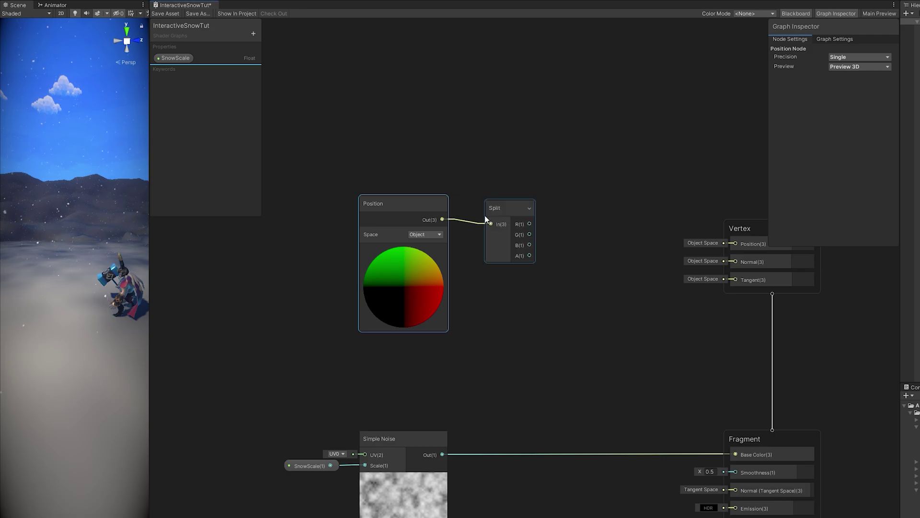
pyautogui.moveTo(502, 206); pyautogui.dragTo(487, 206)
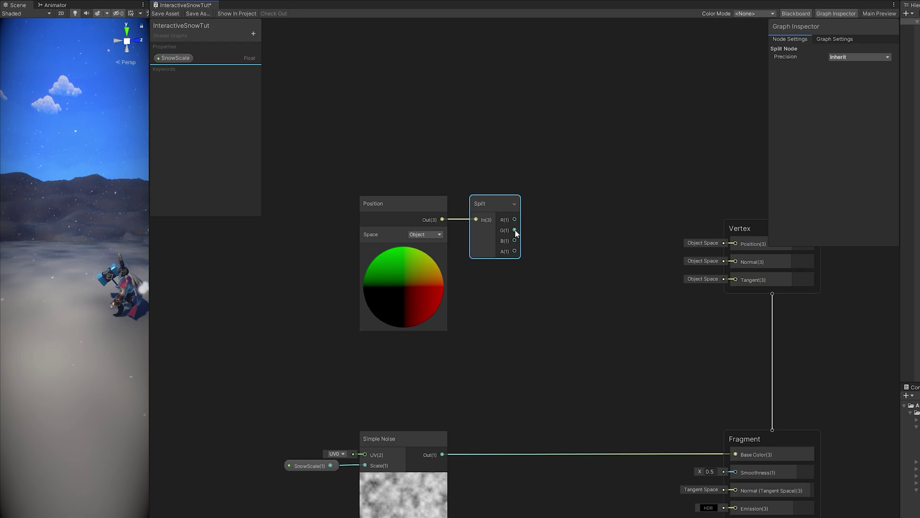
# Step: Create an Add node with the Split G output feeding its A input, and collapse its preview
pyautogui.moveTo(515, 233); pyautogui.dragTo(575, 234)
pyautogui.write('add')
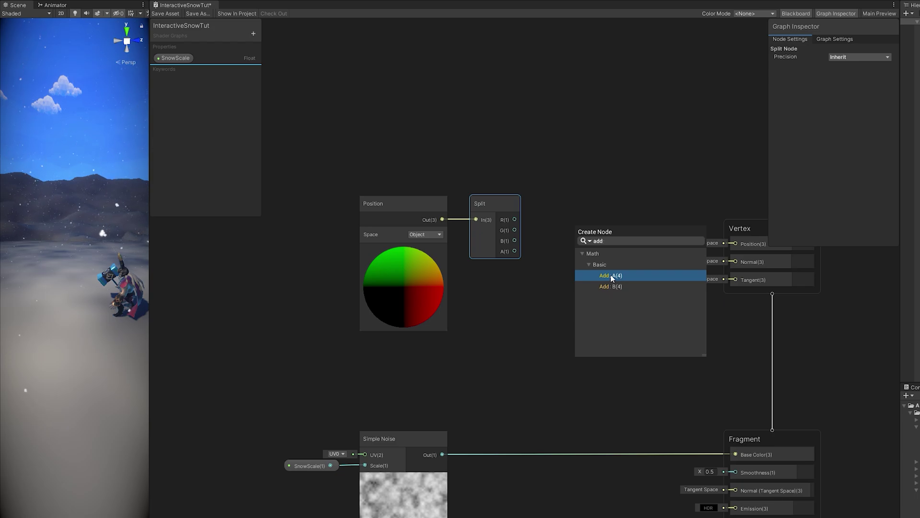
pyautogui.click(611, 275)
pyautogui.moveTo(591, 232)
pyautogui.mouseDown()
pyautogui.moveTo(578, 222)
pyautogui.moveTo(592, 221)
pyautogui.mouseUp()
pyautogui.click(601, 255)
# Step: Move the Position, Split and Add nodes together farther from the Vertex block to make room
pyautogui.moveTo(689, 216); pyautogui.dragTo(615, 220, button='middle')
pyautogui.moveTo(614, 219); pyautogui.dragTo(335, 211)
pyautogui.moveTo(328, 203); pyautogui.dragTo(261, 174)
pyautogui.click(320, 182)
# Step: Create a Combine node with the Split R output feeding its R input
pyautogui.moveTo(375, 196); pyautogui.dragTo(528, 184)
pyautogui.write('combin')
pyautogui.press('Return')
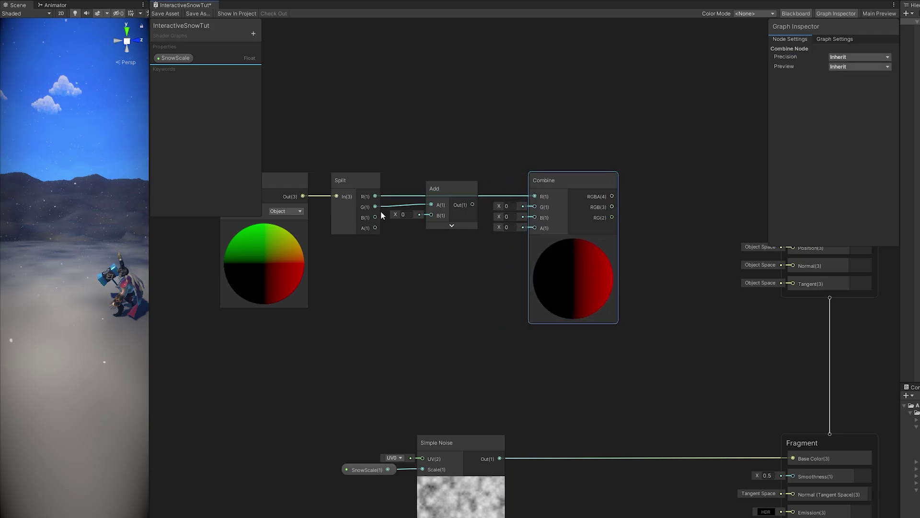
# Step: Connect Split B to Combine B and the Add output to Combine G, placing the Add node below those wires
pyautogui.moveTo(375, 217); pyautogui.dragTo(596, 219)
pyautogui.moveTo(537, 221); pyautogui.dragTo(536, 220)
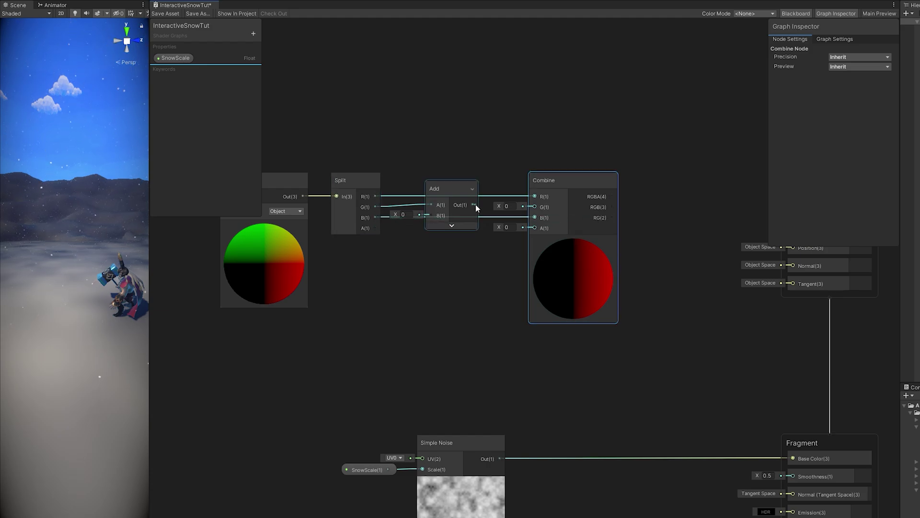
pyautogui.moveTo(475, 204); pyautogui.dragTo(537, 207)
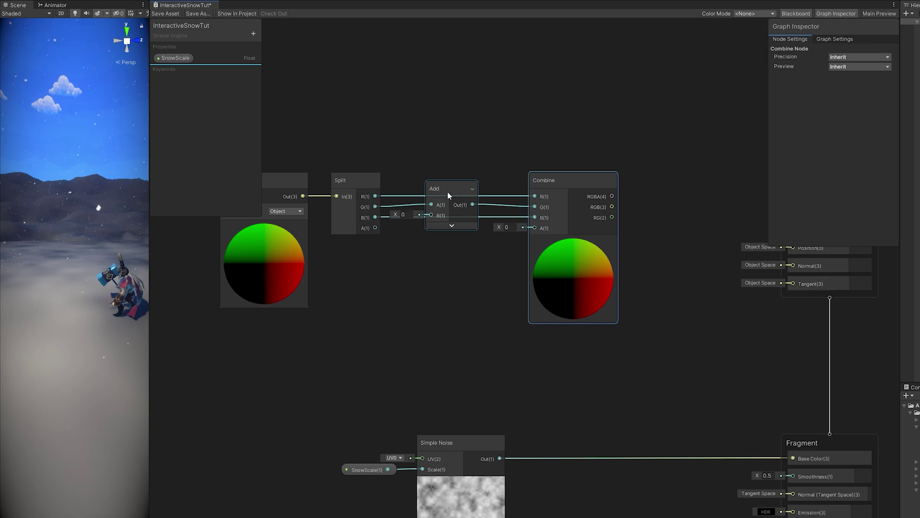
pyautogui.moveTo(447, 190); pyautogui.dragTo(449, 244)
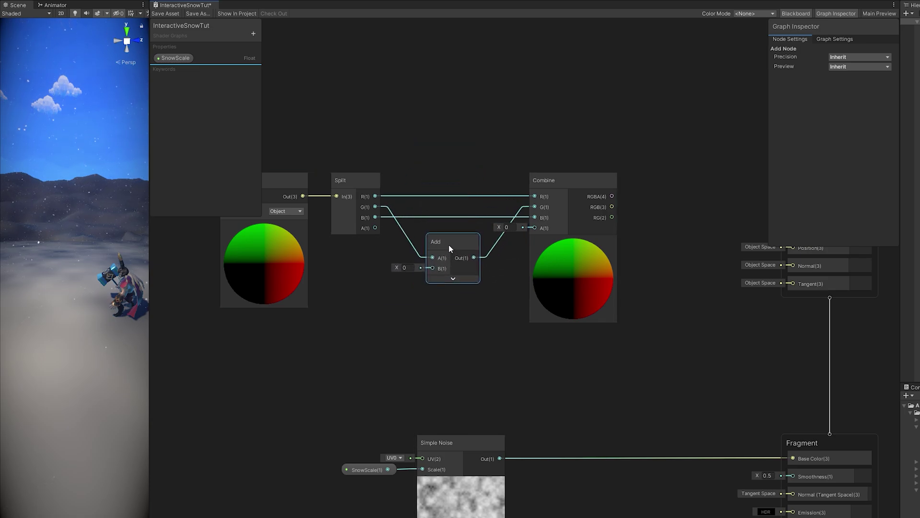
# Step: Move the Simple Noise and SnowScale nodes beneath the Position node and connect the noise output to the Add node's B input
pyautogui.moveTo(488, 347); pyautogui.dragTo(641, 262, button='middle')
pyautogui.moveTo(608, 310); pyautogui.dragTo(510, 408)
pyautogui.moveTo(630, 369); pyautogui.dragTo(434, 372)
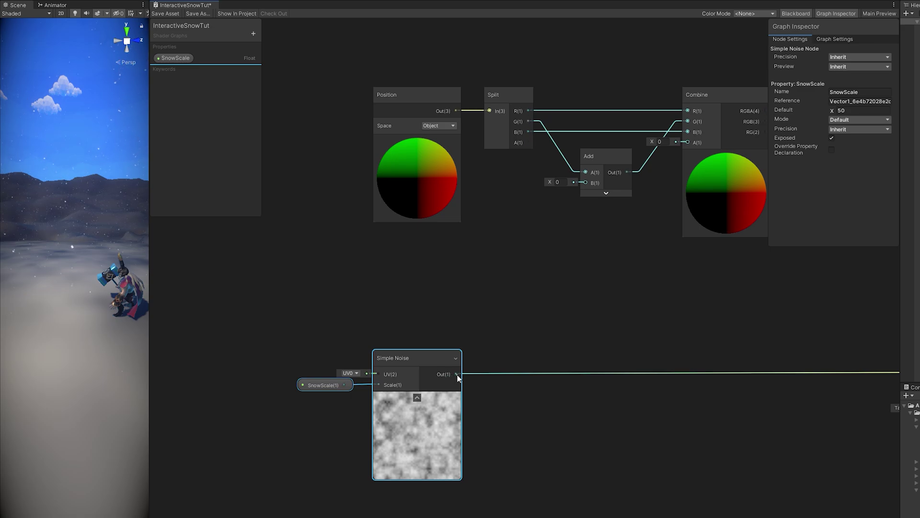
pyautogui.moveTo(456, 373); pyautogui.dragTo(551, 273)
pyautogui.moveTo(583, 195); pyautogui.dragTo(583, 195)
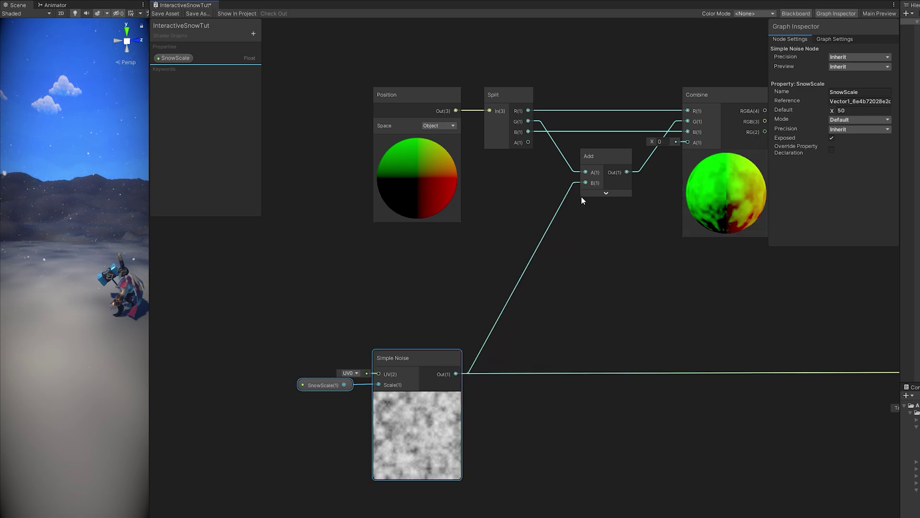
# Step: Connect the Combine RGB output to the Vertex Position input and save the shader graph asset
pyautogui.moveTo(637, 252); pyautogui.dragTo(501, 333, button='middle')
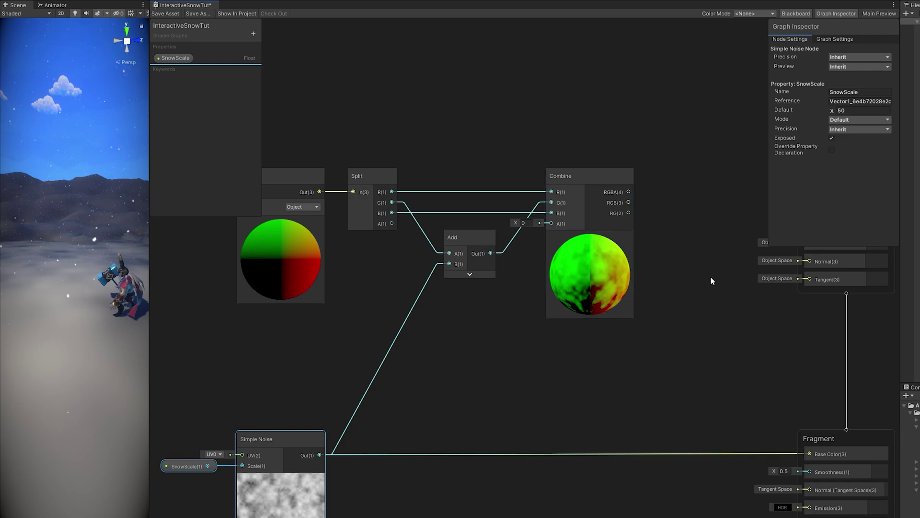
pyautogui.moveTo(710, 278); pyautogui.dragTo(606, 282, button='middle')
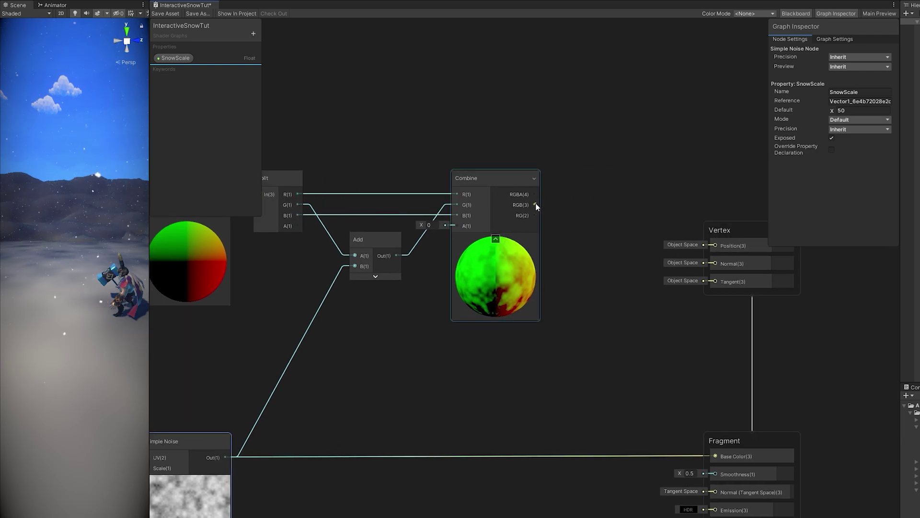
pyautogui.moveTo(536, 205); pyautogui.dragTo(665, 307)
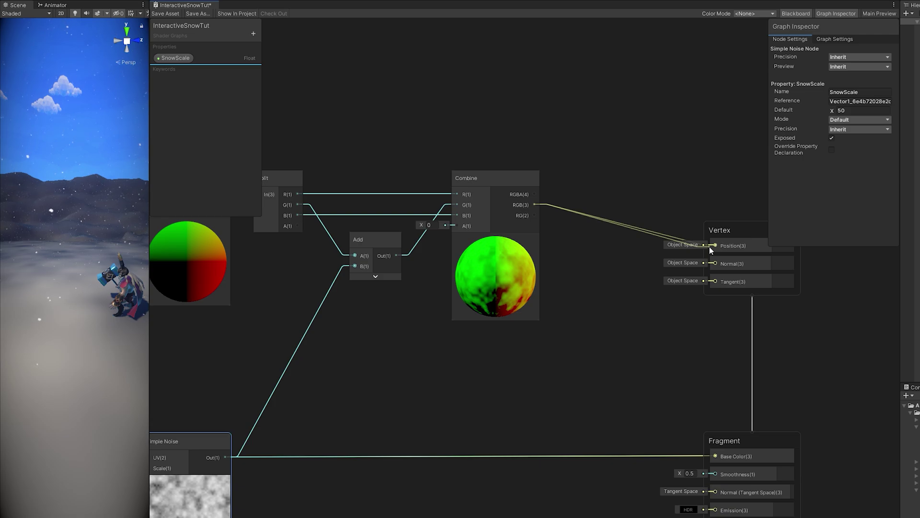
pyautogui.moveTo(709, 247); pyautogui.dragTo(710, 246)
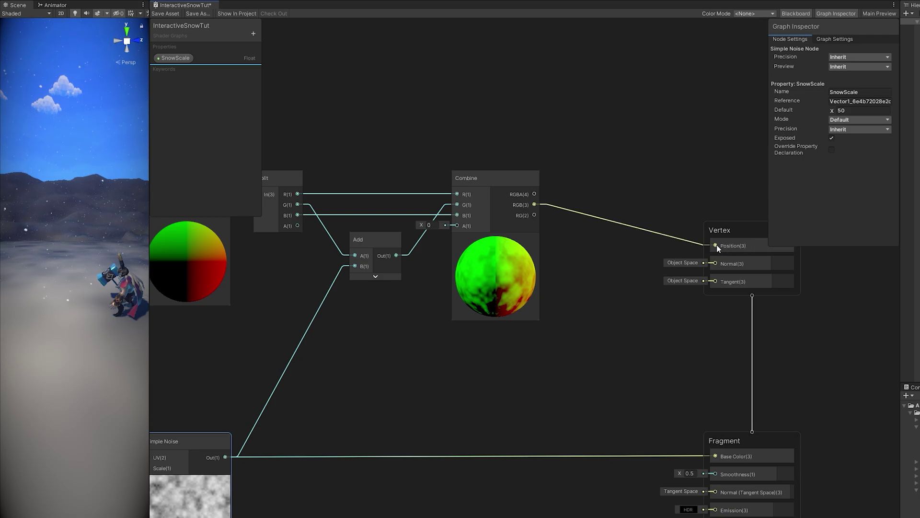
pyautogui.click(161, 14)
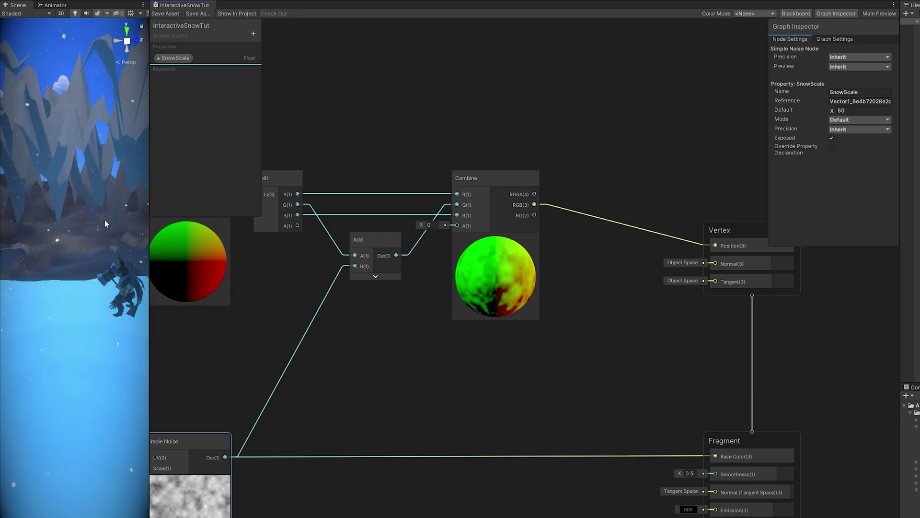
# Step: Create a Multiply node fed by the Add output, collapse its preview and fit it between the Add and Combine nodes
pyautogui.moveTo(388, 171); pyautogui.dragTo(502, 171, button='middle')
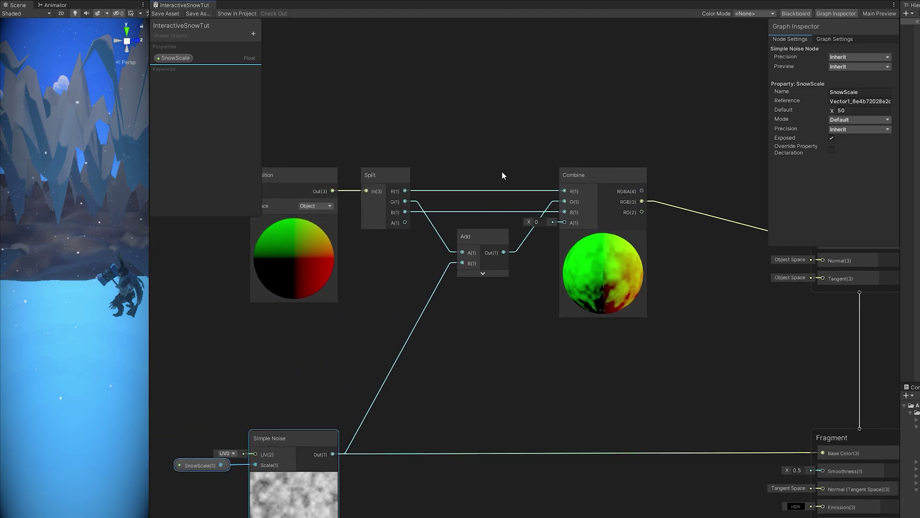
pyautogui.click(469, 237)
pyautogui.moveTo(469, 237); pyautogui.dragTo(505, 249)
pyautogui.write('mult')
pyautogui.click(545, 289)
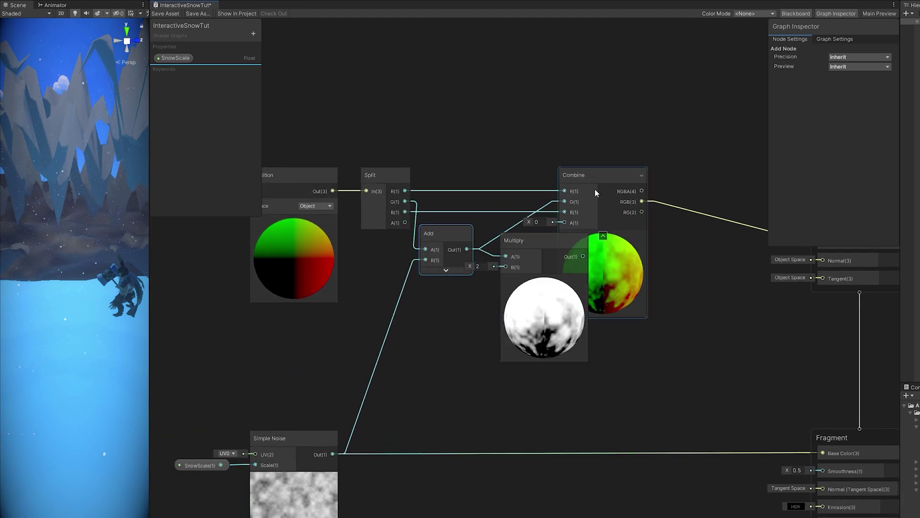
pyautogui.moveTo(594, 189); pyautogui.dragTo(669, 182)
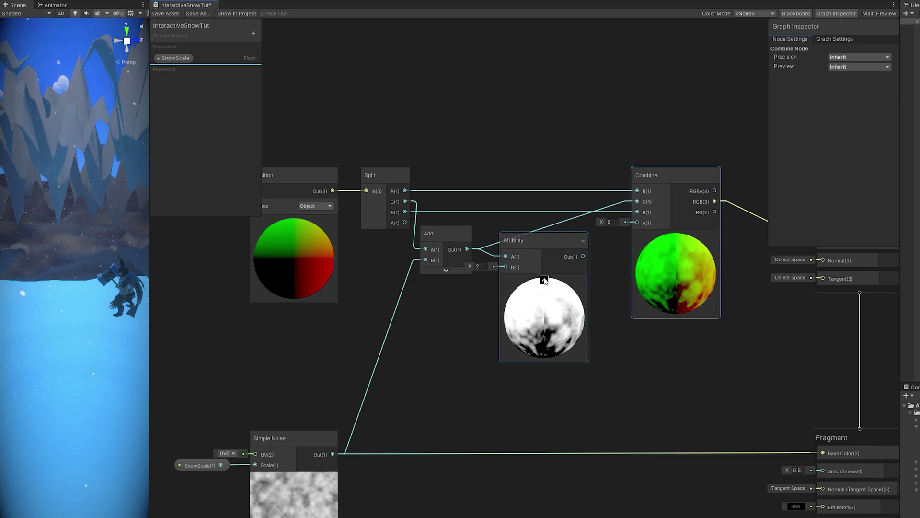
pyautogui.click(545, 281)
pyautogui.moveTo(526, 257); pyautogui.dragTo(530, 249)
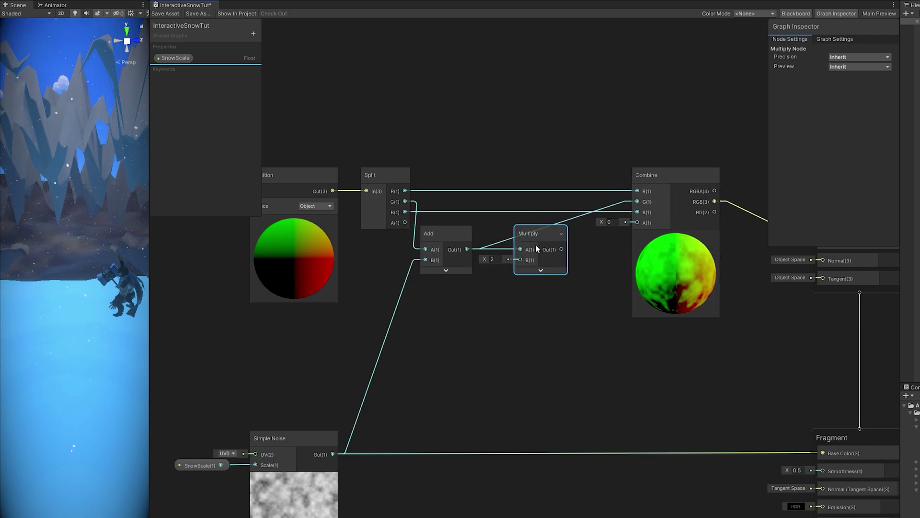
# Step: Add a Float property named VertexOffset with a default value of 0.015
pyautogui.click(253, 34)
pyautogui.click(265, 44)
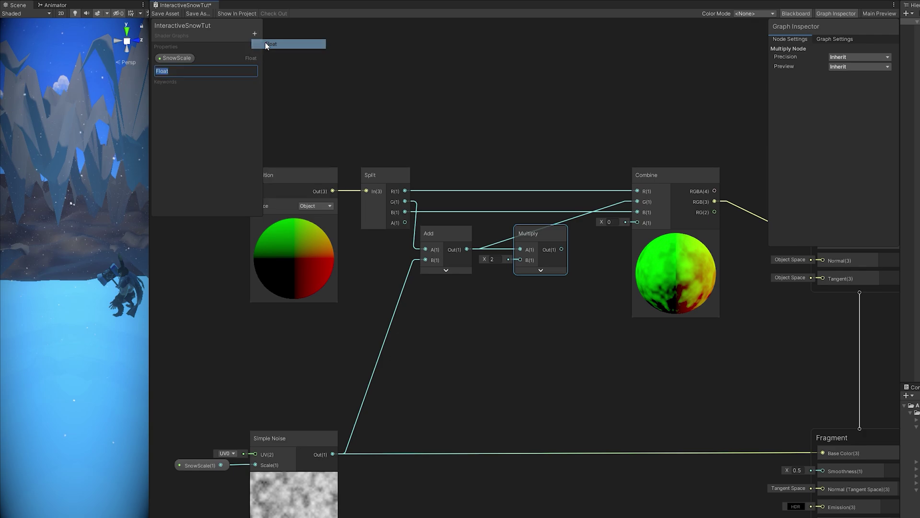
pyautogui.write('VertexOff')
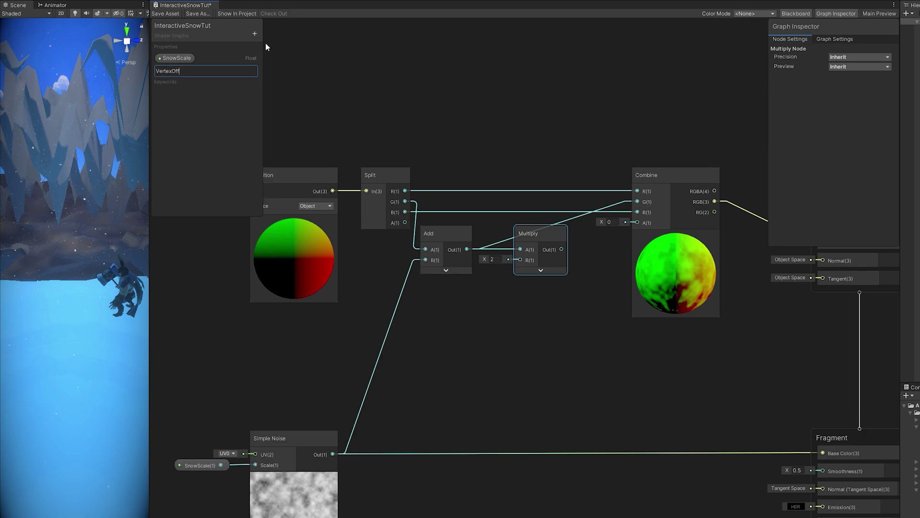
pyautogui.write('set')
pyautogui.press('Return')
pyautogui.click(254, 71)
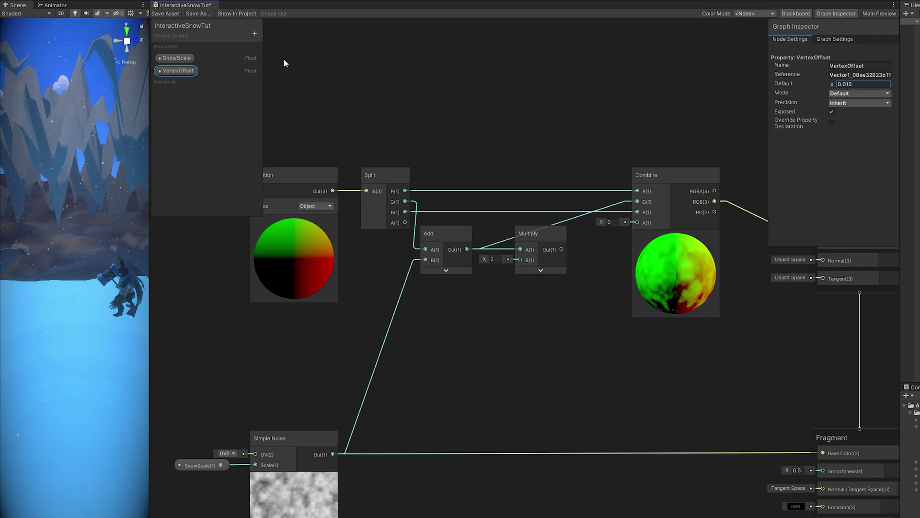
# Step: Place VertexOffset in the graph, connect it to the Multiply B input and connect the Multiply output to Combine G
pyautogui.moveTo(191, 75); pyautogui.dragTo(540, 248)
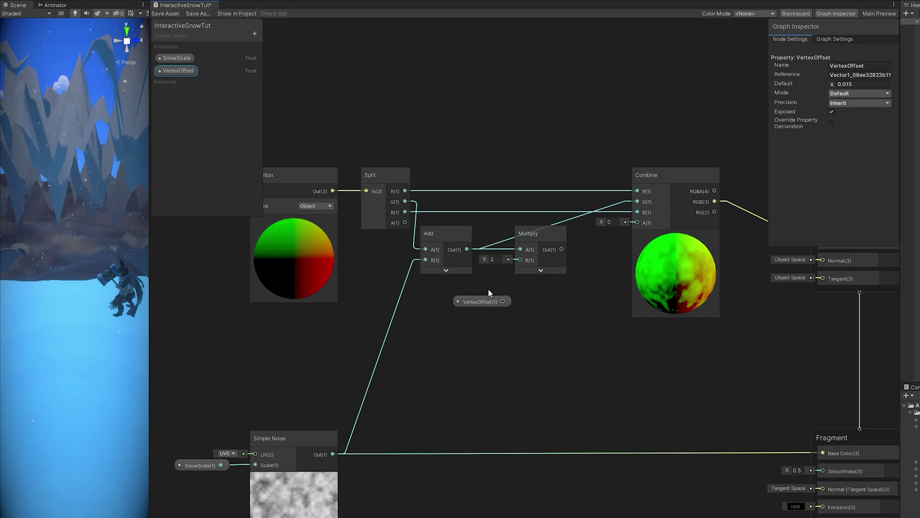
pyautogui.moveTo(503, 301); pyautogui.dragTo(521, 260)
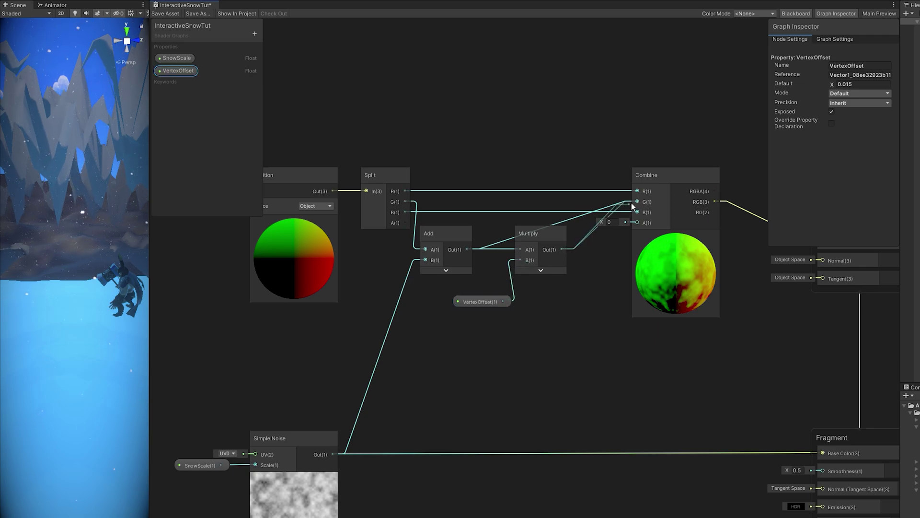
pyautogui.moveTo(631, 203); pyautogui.dragTo(637, 200)
pyautogui.moveTo(482, 305); pyautogui.dragTo(442, 306)
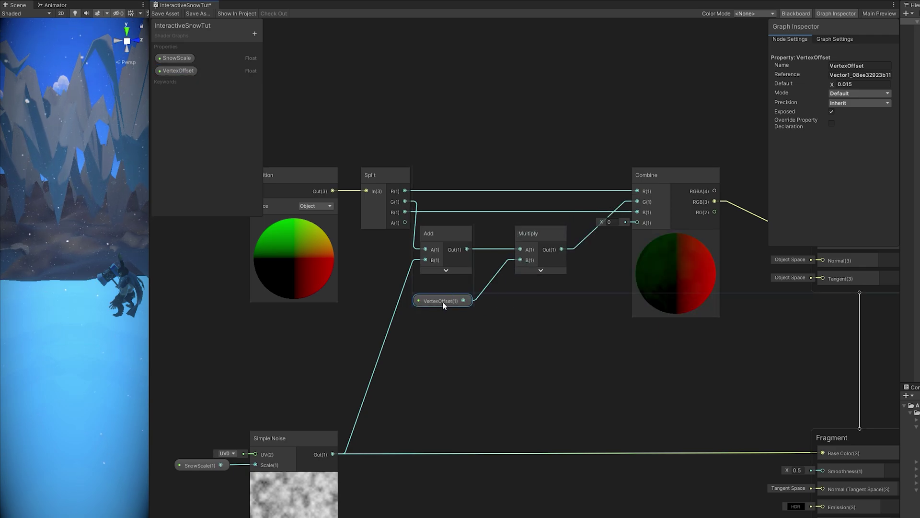
pyautogui.moveTo(542, 234); pyautogui.dragTo(527, 232)
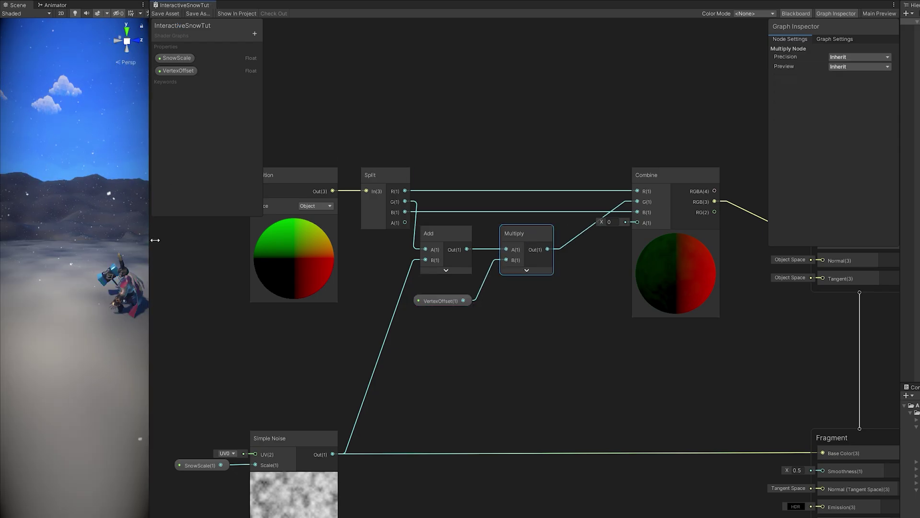
# Step: Try a VertexOffset of 0.03 and a slightly different value on the GroundHighRes material, inspecting the snow in the scene
pyautogui.moveTo(151, 235); pyautogui.dragTo(659, 234)
pyautogui.press('q')
pyautogui.moveTo(339, 314); pyautogui.dragTo(339, 287, button='right')
pyautogui.click(781, 82)
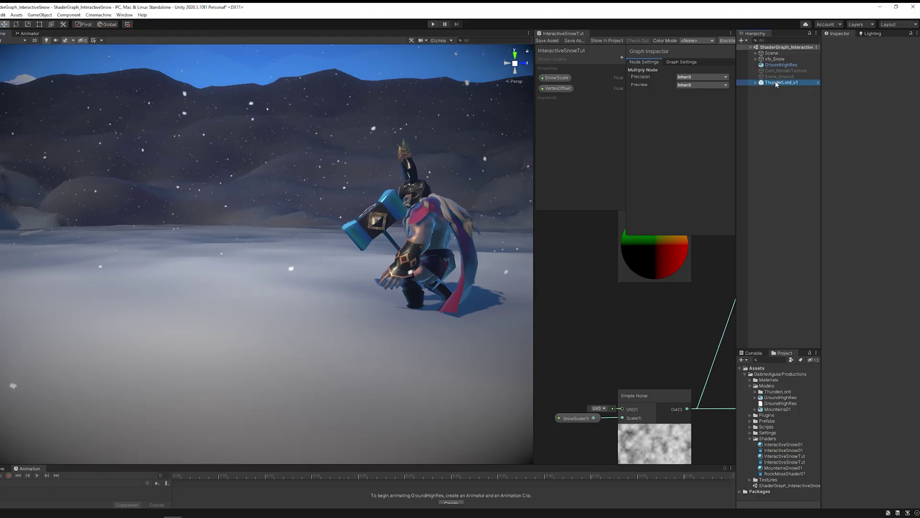
pyautogui.click(778, 65)
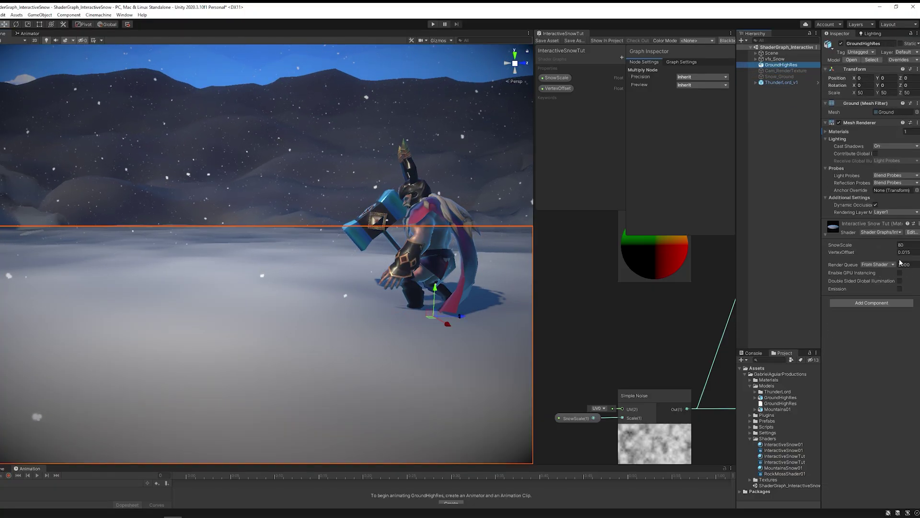
pyautogui.click(906, 252)
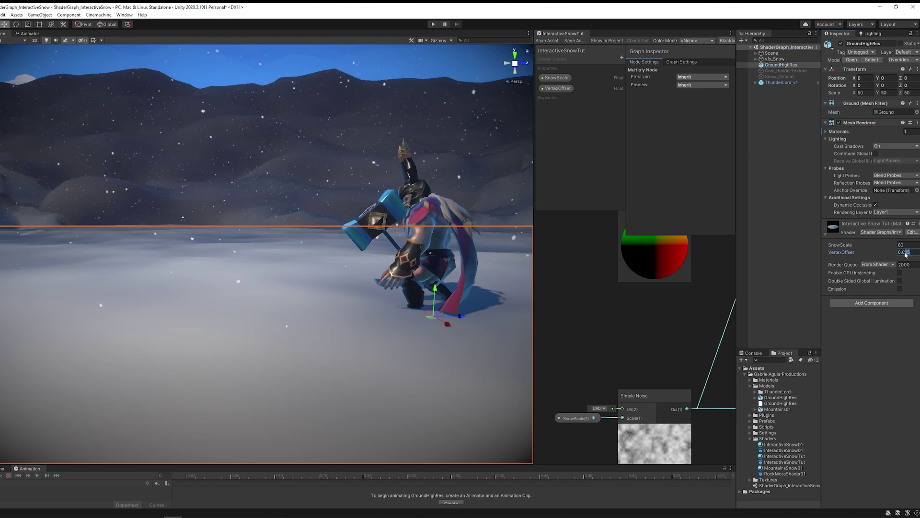
pyautogui.write('0.03')
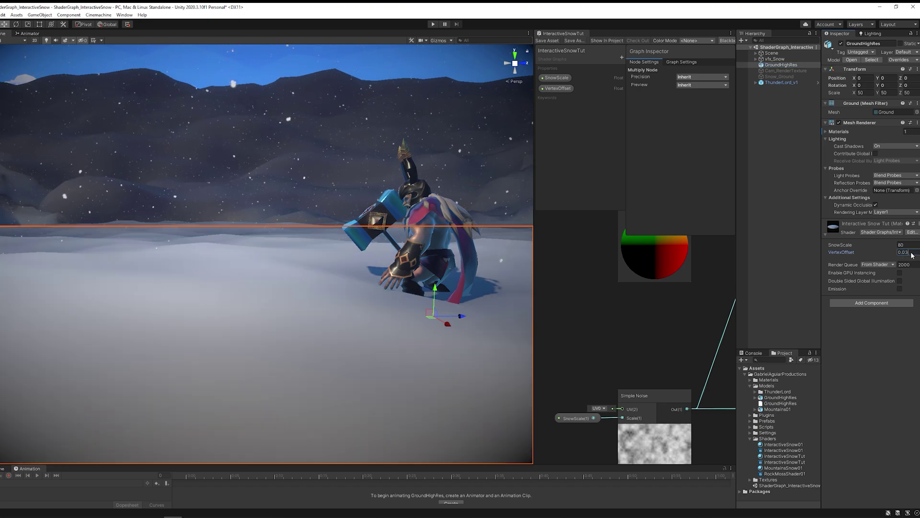
pyautogui.write('4')
pyautogui.moveTo(365, 259); pyautogui.dragTo(12, 271, button='right')
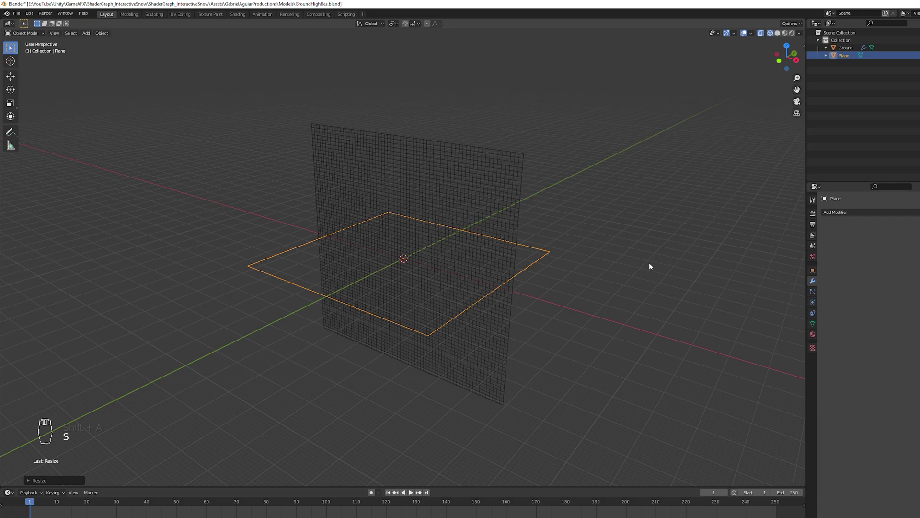
# Step: In Blender, add a Subdivision Surface modifier to the plane, set it to Simple and raise its viewport levels
pyautogui.click(835, 212)
pyautogui.click(840, 342)
pyautogui.click(880, 263)
pyautogui.click(909, 236)
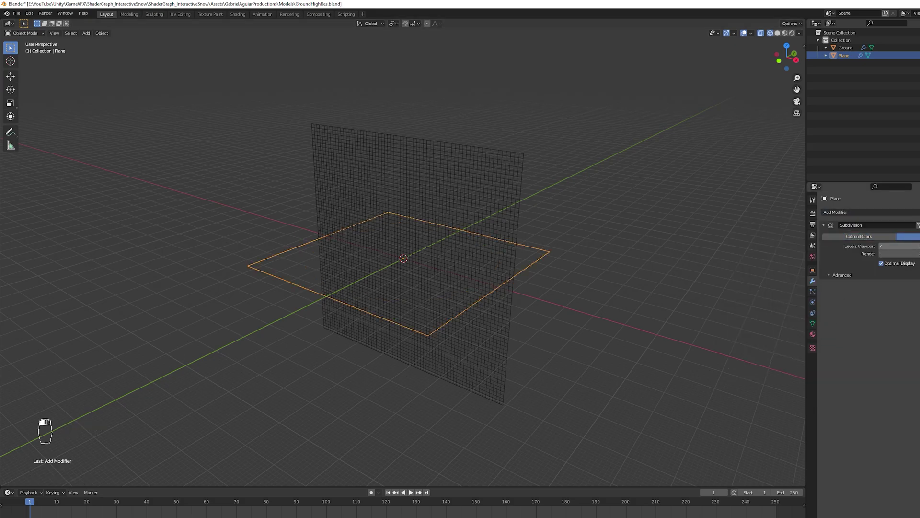
pyautogui.moveTo(901, 246); pyautogui.dragTo(919, 246)
# Step: Rotate the plane 90 degrees about the X axis
pyautogui.press('r')
pyautogui.press('x')
pyautogui.press('9')
pyautogui.press('0')
pyautogui.press('Return')
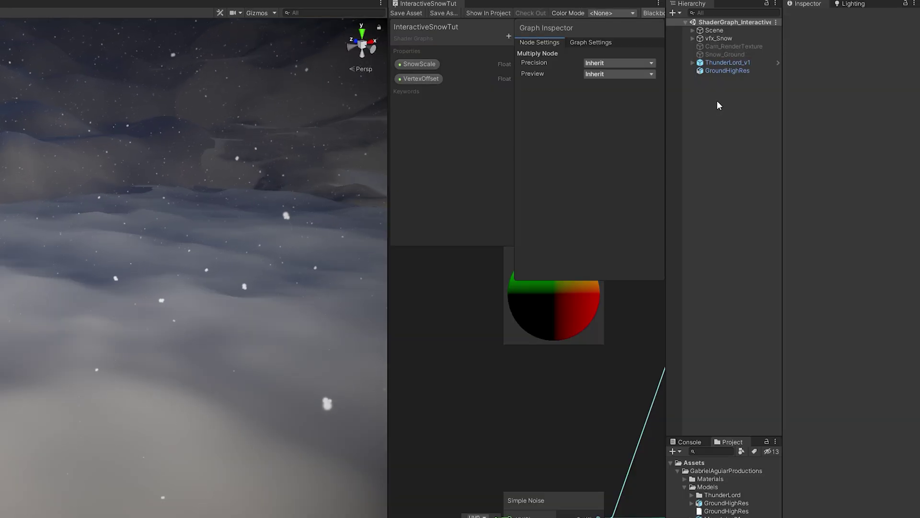
# Step: Back in Unity, create a Camera in the scene hierarchy and name it Cam_RenderTextureTut
pyautogui.rightClick(718, 115)
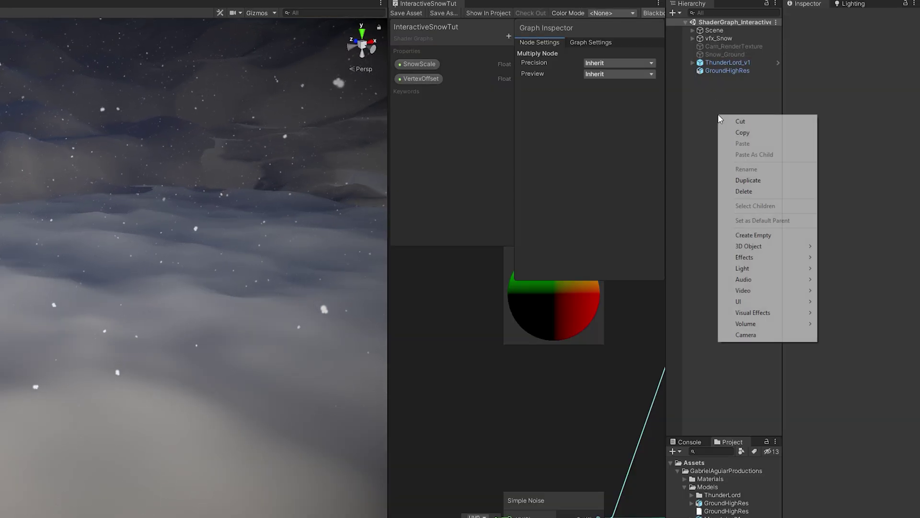
pyautogui.click(746, 334)
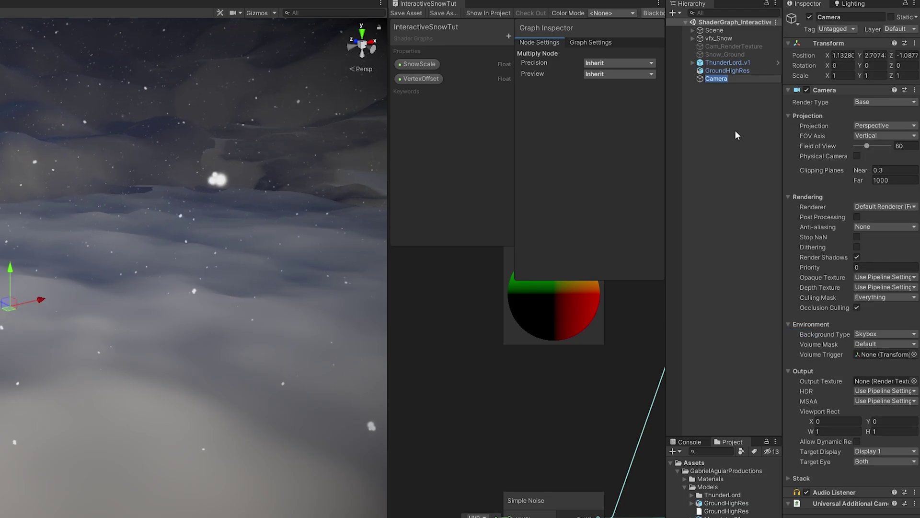
pyautogui.write('Cam_renderText')
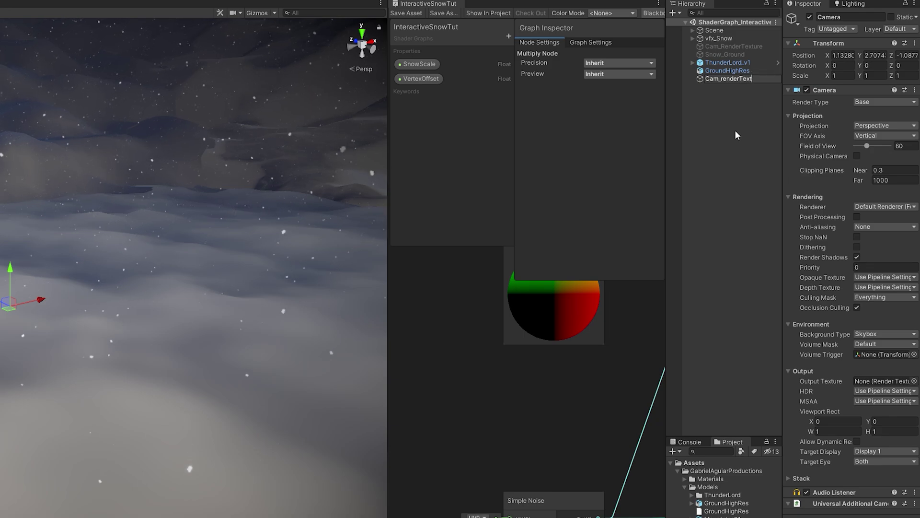
pyautogui.write('ureTut')
pyautogui.hotkey('ctrl', 'Left')
pyautogui.press('Delete')
pyautogui.write('R')
pyautogui.press('Return')
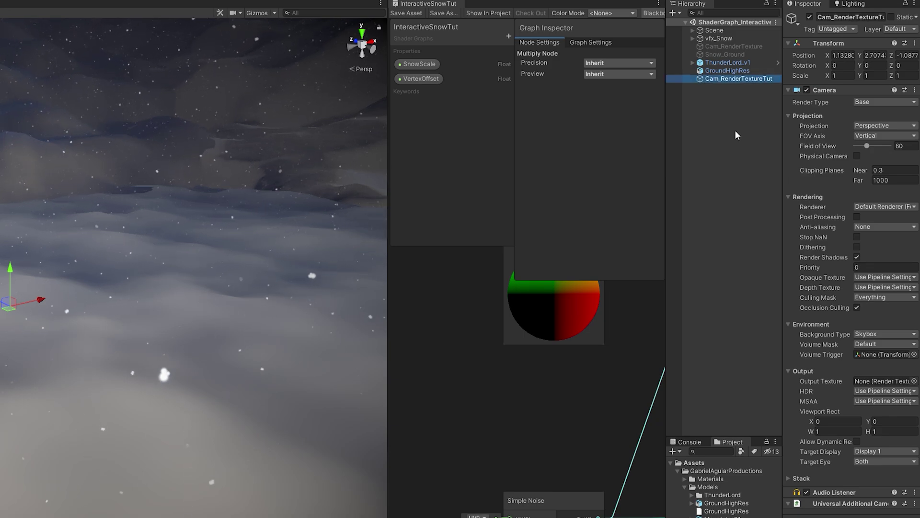
# Step: Create a Render Texture in the Textures folder and name it RT_InteractiveSnowTut
pyautogui.moveTo(783, 177); pyautogui.dragTo(736, 178)
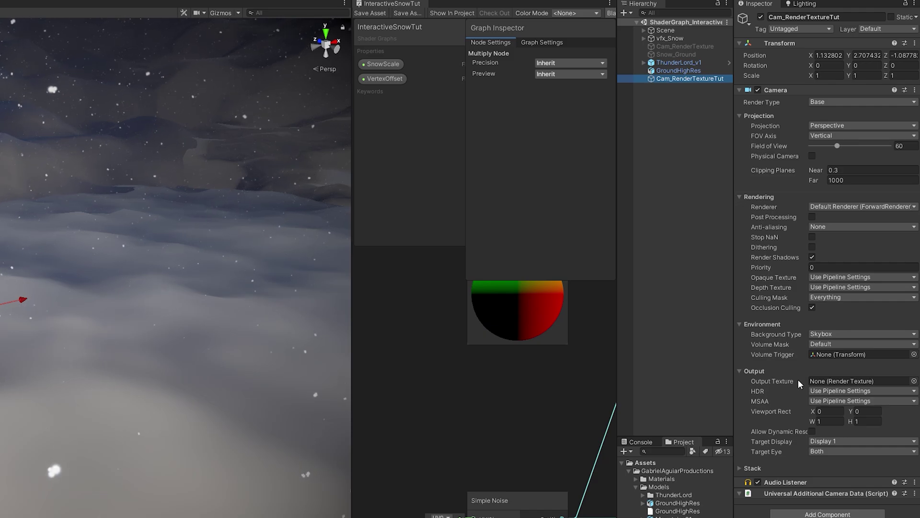
pyautogui.click(662, 463)
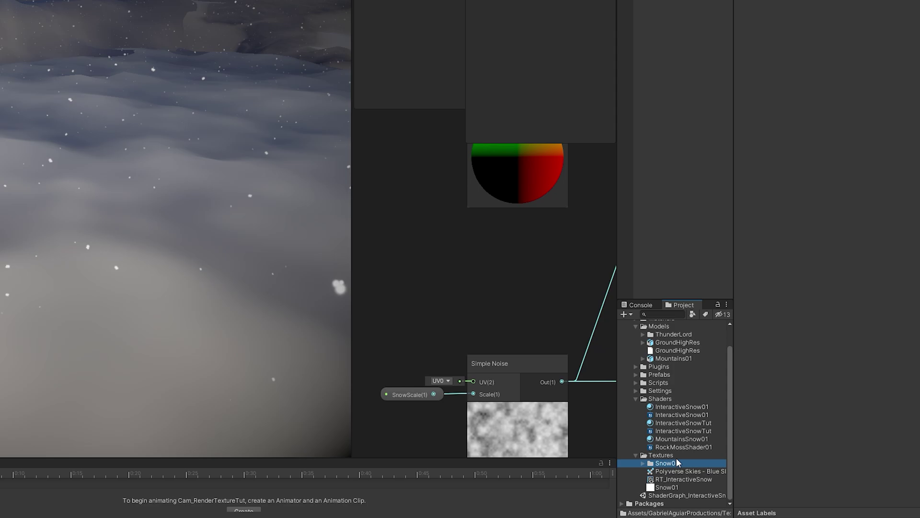
pyautogui.click(693, 454)
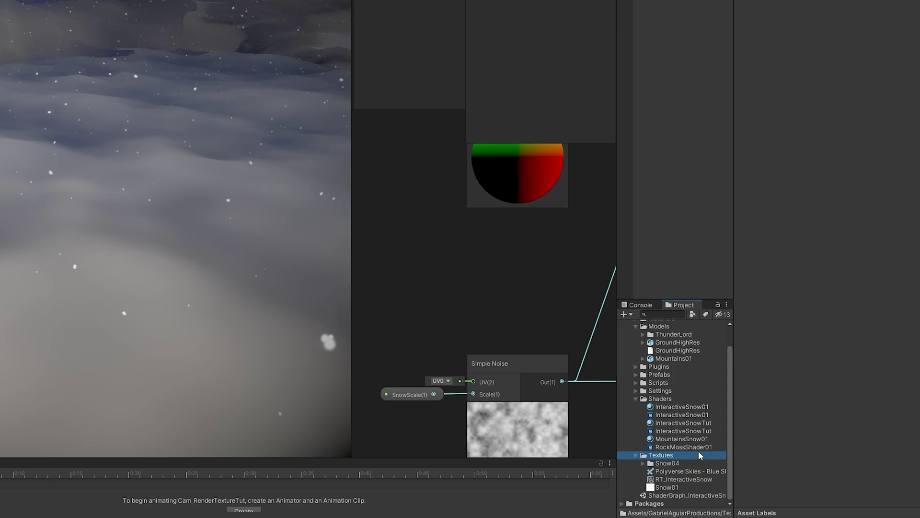
pyautogui.rightClick(694, 454)
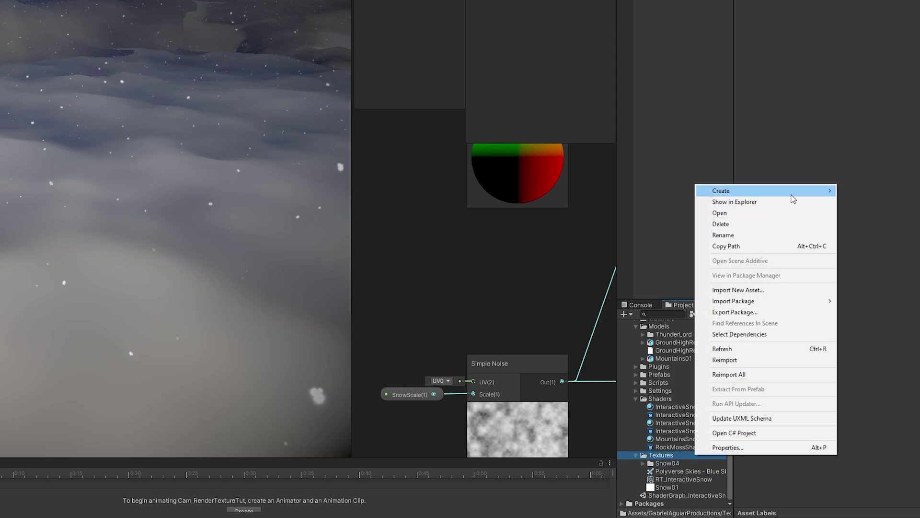
pyautogui.moveTo(792, 191)
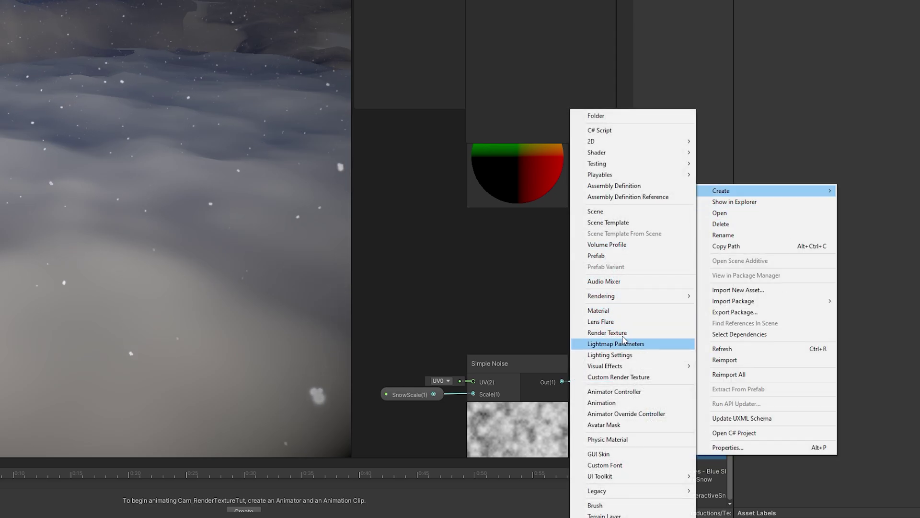
pyautogui.click(658, 332)
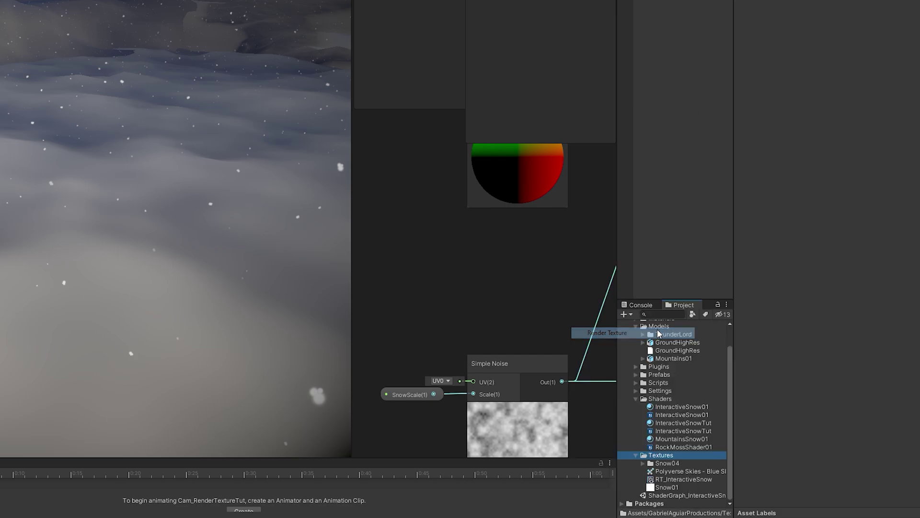
pyautogui.write('RT_Int')
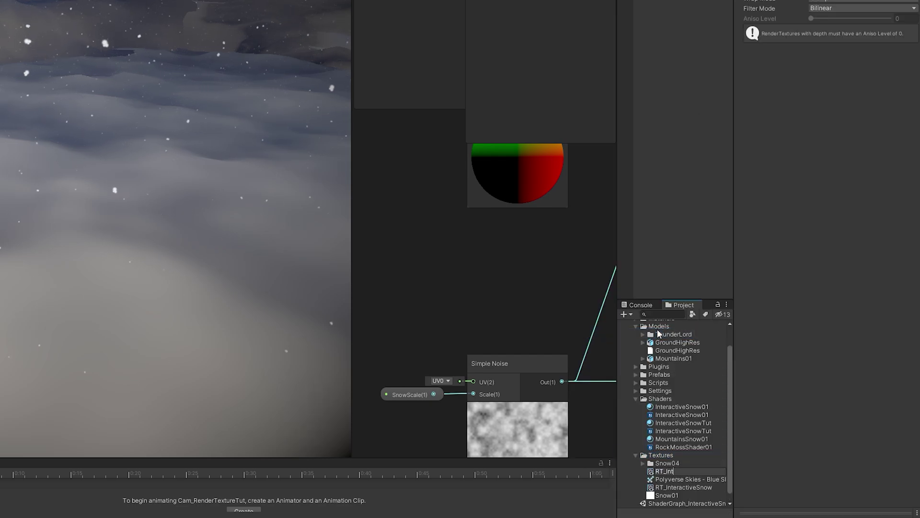
pyautogui.write('eractiveSnowTut')
pyautogui.press('Return')
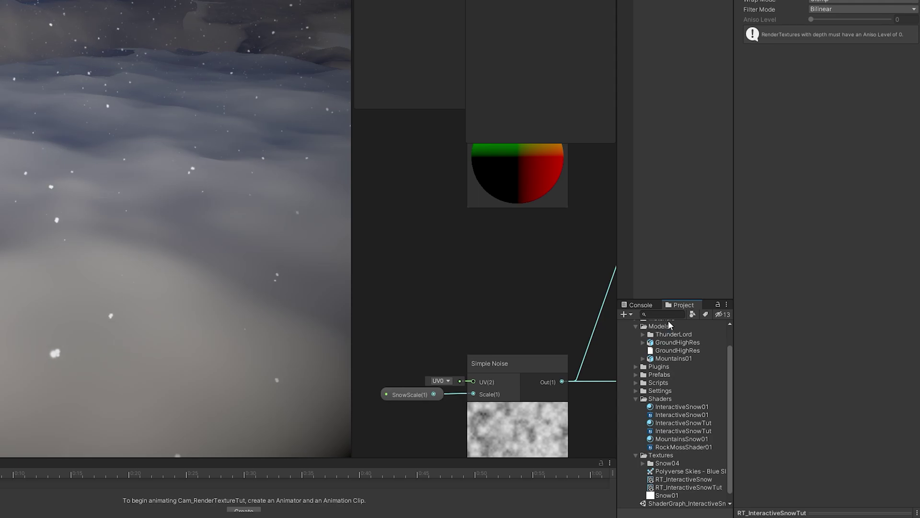
# Step: Set the render texture's width to 2048 and match its height to it
pyautogui.press('BackSpace')
pyautogui.press('BackSpace')
pyautogui.write('48')
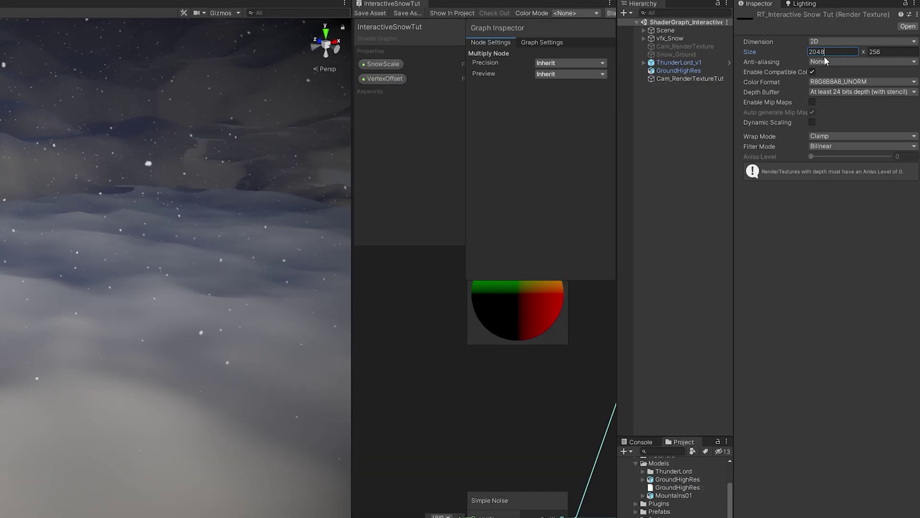
pyautogui.click(884, 52)
# Step: Assign RT_InteractiveSnowTut as the Output Texture of Cam_RenderTextureTut
pyautogui.click(689, 72)
pyautogui.click(685, 79)
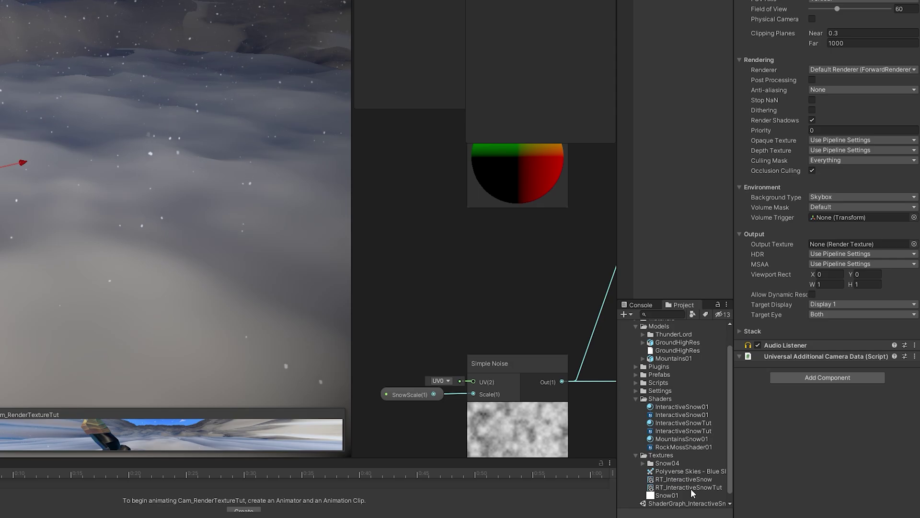
pyautogui.moveTo(691, 486); pyautogui.dragTo(834, 245)
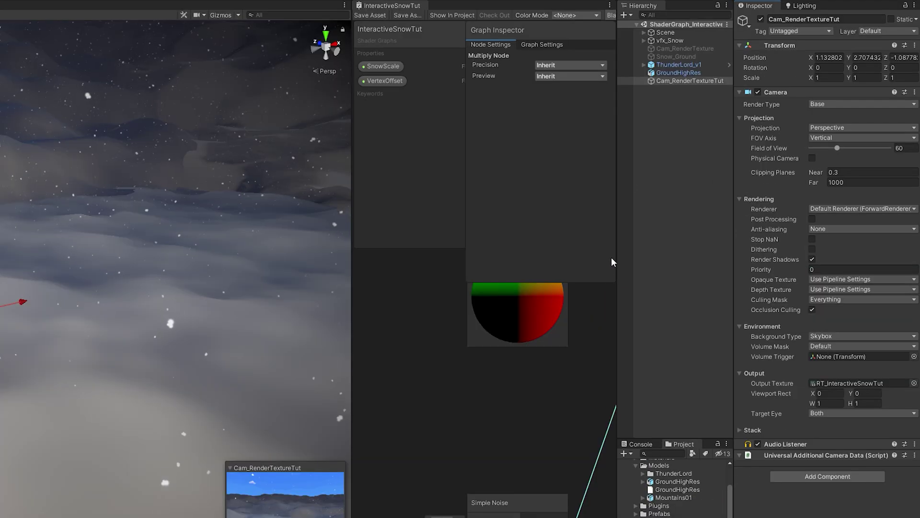
# Step: Set the camera's projection to Orthographic and turn on gizmos in the scene view
pyautogui.click(821, 128)
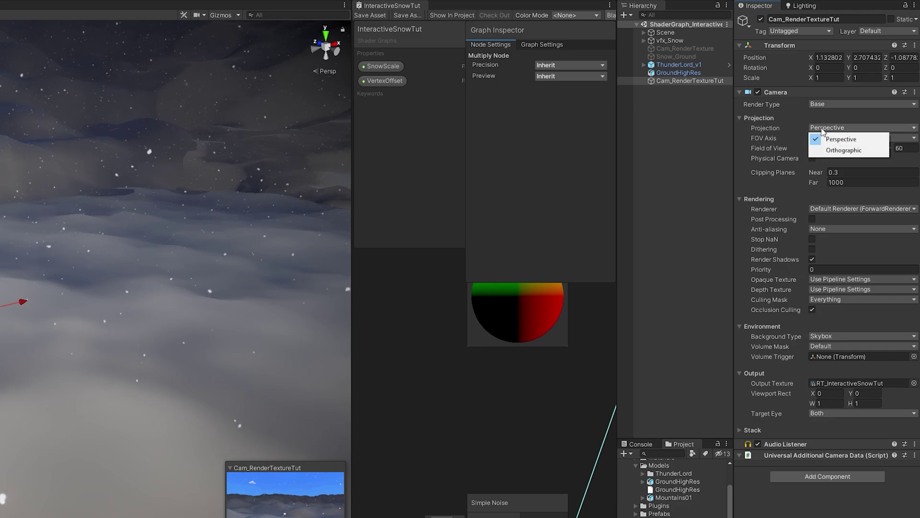
pyautogui.click(838, 150)
pyautogui.click(221, 15)
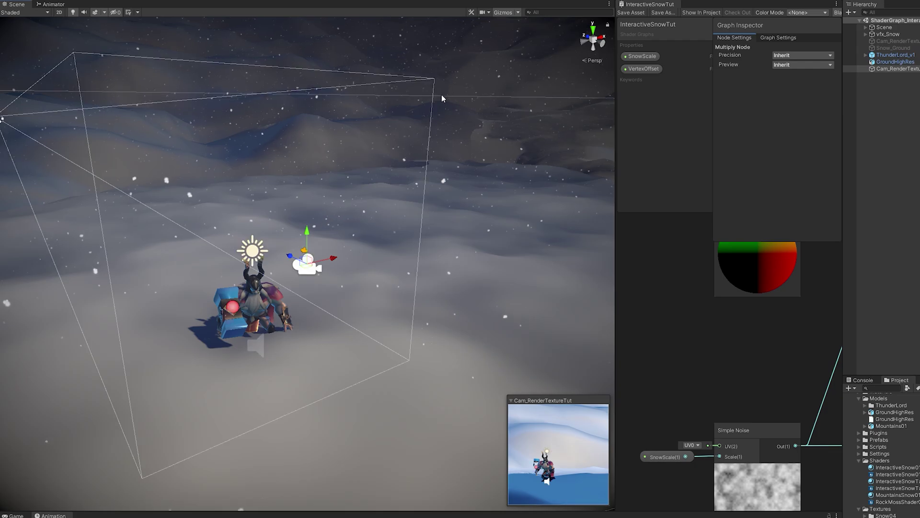
# Step: Rotate the camera to face straight down at the ground, with an X rotation of 90
pyautogui.moveTo(365, 171); pyautogui.dragTo(422, 173, button='right')
pyautogui.scroll(-5, 455, 221)
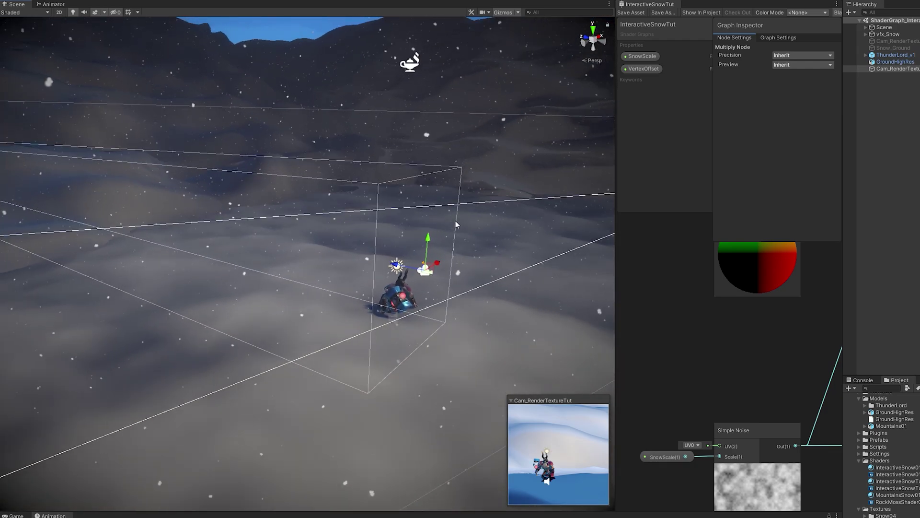
pyautogui.press('e')
pyautogui.moveTo(415, 243); pyautogui.dragTo(363, 175)
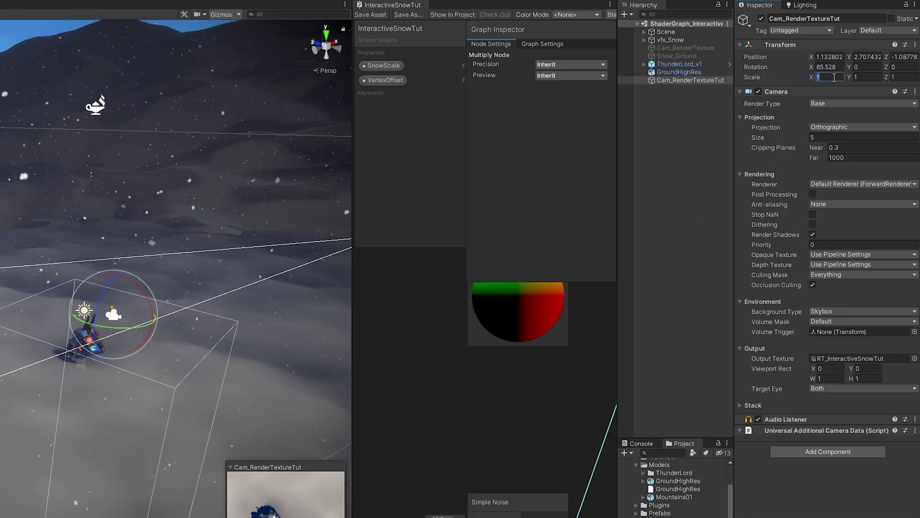
pyautogui.click(839, 68)
pyautogui.write('90')
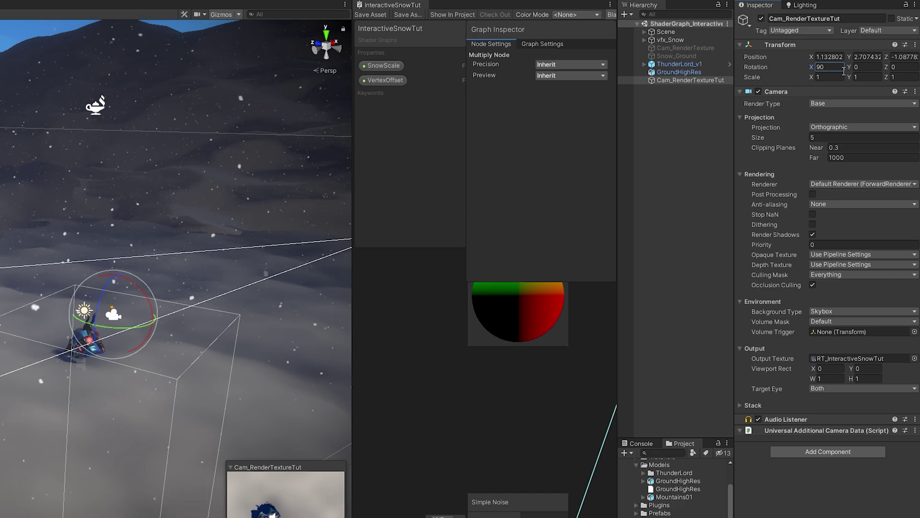
# Step: Set the camera's position to X 0, Y 6, Z 0
pyautogui.scroll(-2, 58, 273)
pyautogui.scroll(-6, 58, 274)
pyautogui.press('w')
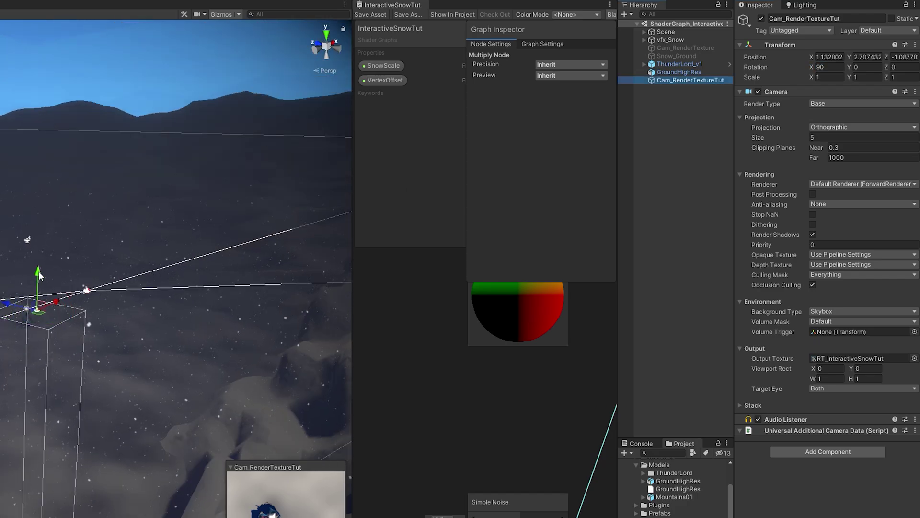
pyautogui.click(854, 58)
pyautogui.click(842, 57)
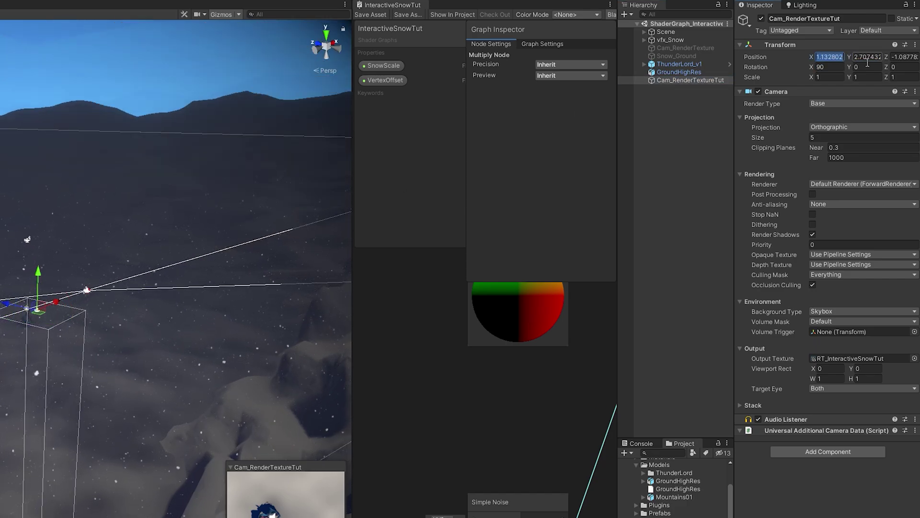
pyautogui.write('0')
pyautogui.click(863, 58)
pyautogui.write('0')
pyautogui.click(891, 58)
pyautogui.write('0')
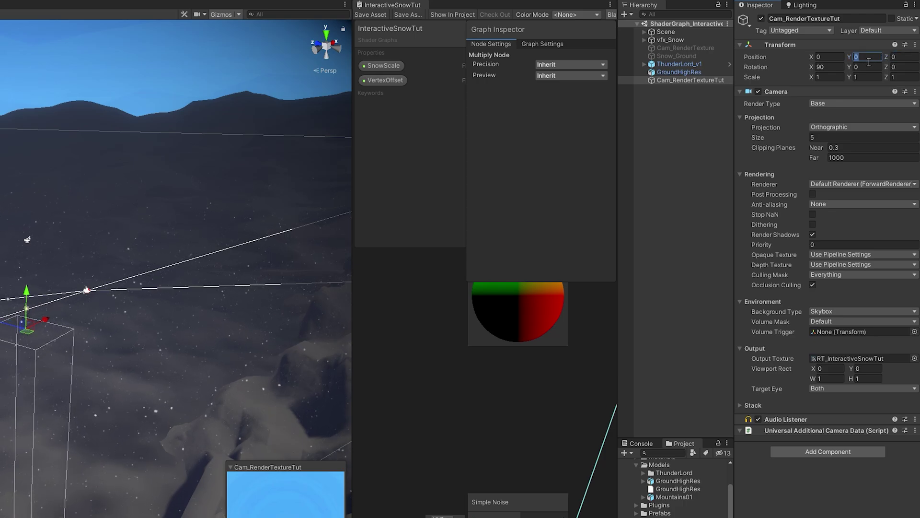
pyautogui.write('6')
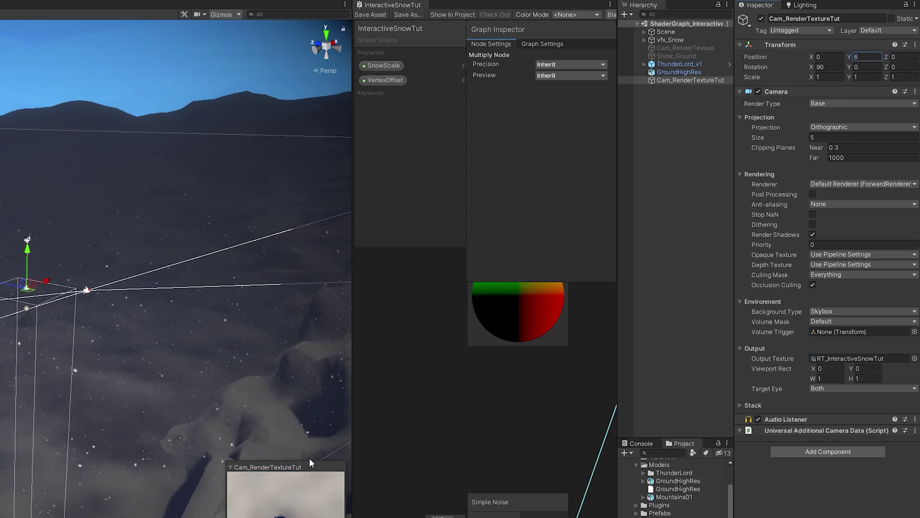
pyautogui.scroll(3, 65, 301)
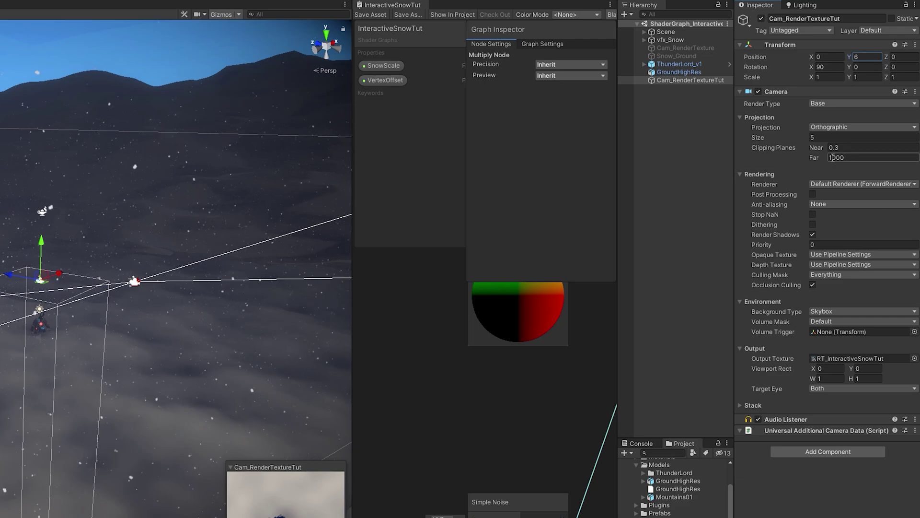
# Step: Set the camera's orthographic size to 56, checking its coverage against the GroundHighRes plane from the top view
pyautogui.click(835, 138)
pyautogui.write('8')
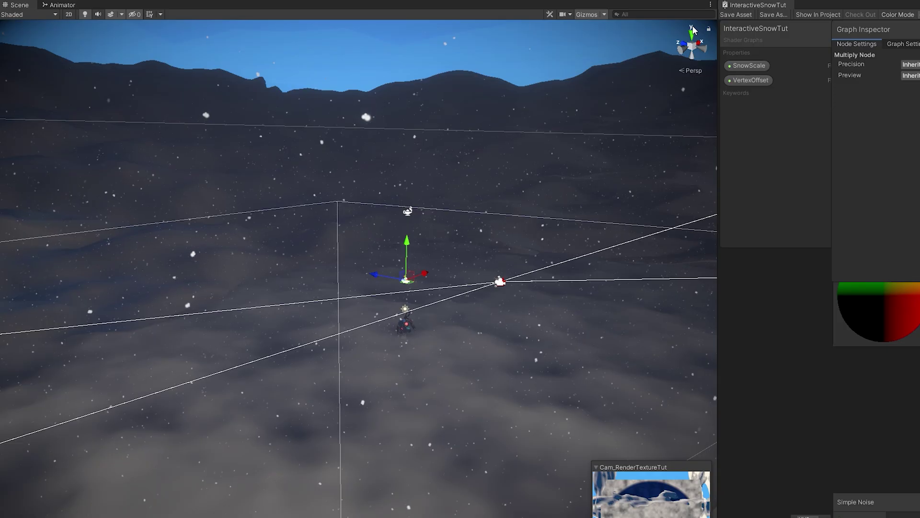
pyautogui.click(326, 34)
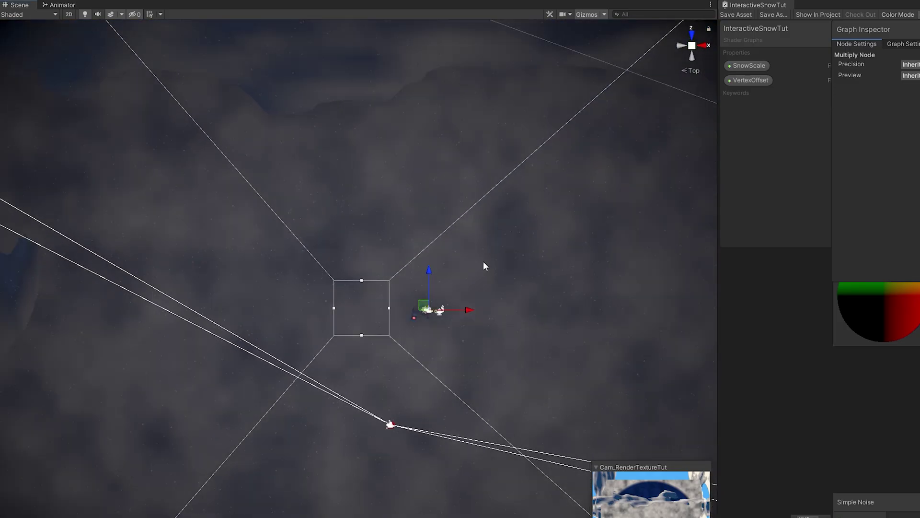
pyautogui.scroll(-3, 118, 263)
pyautogui.scroll(-3, 483, 264)
pyautogui.scroll(4, 484, 264)
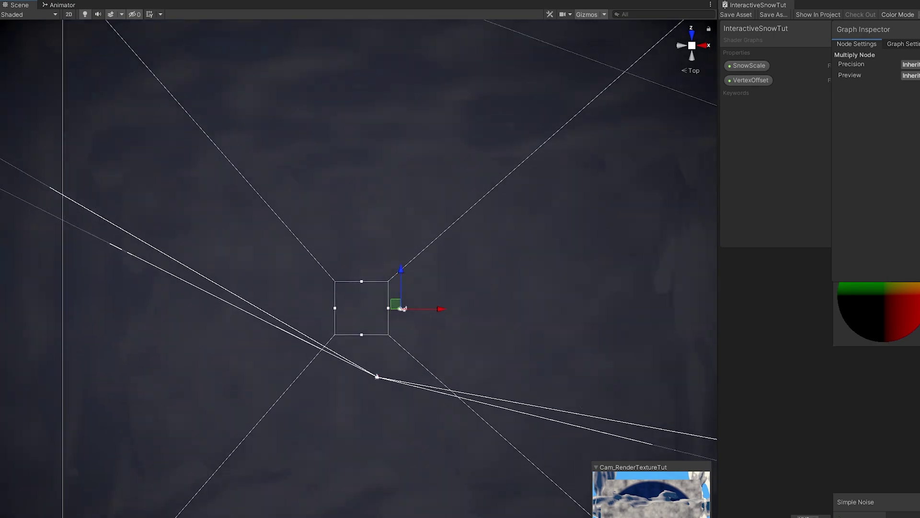
pyautogui.click(735, 84)
pyautogui.scroll(-4, 449, 269)
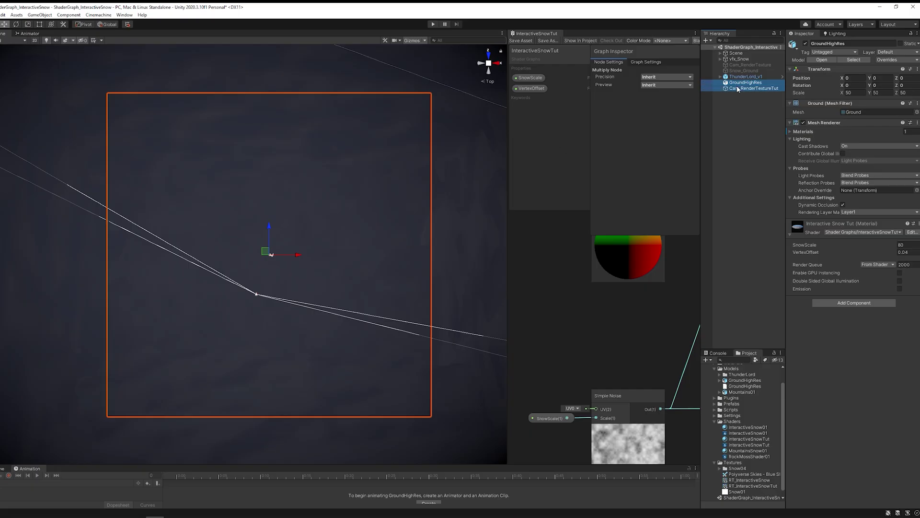
pyautogui.keyDown('ctrl'); pyautogui.click(738, 88); pyautogui.keyUp('ctrl')
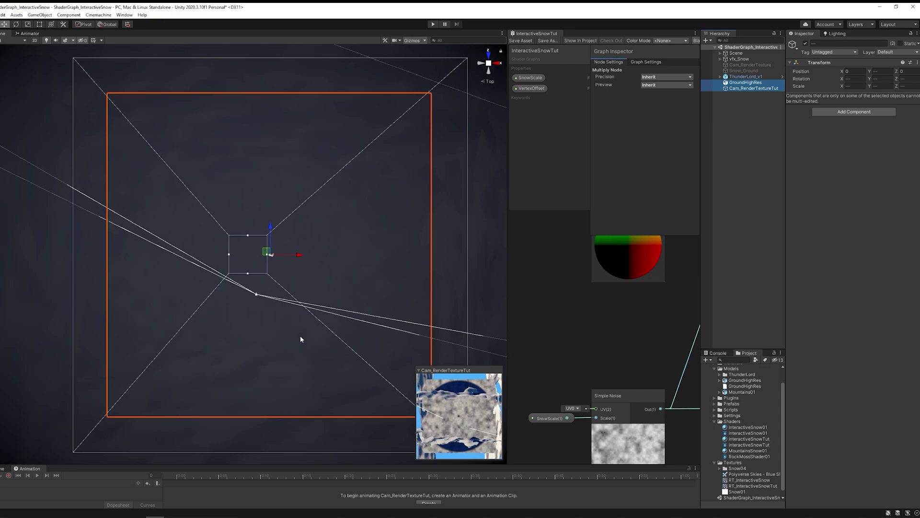
pyautogui.click(742, 89)
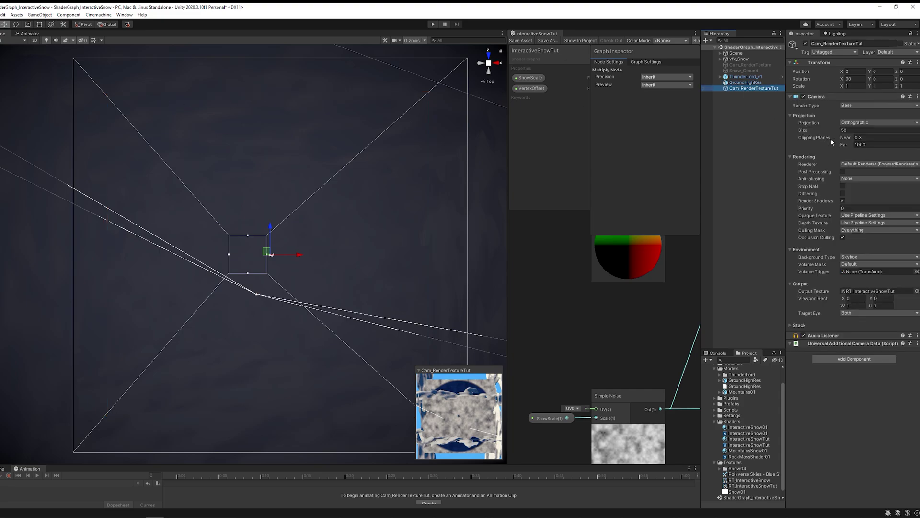
pyautogui.write('56')
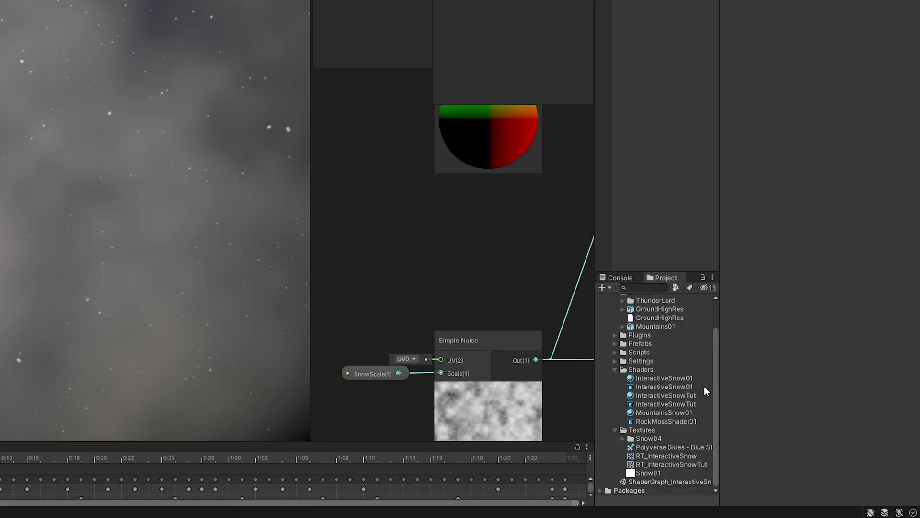
# Step: Create a Visual Effect Graph named vfxgraph_RTPainterTut in the Prefabs folder
pyautogui.scroll(2, 697, 389)
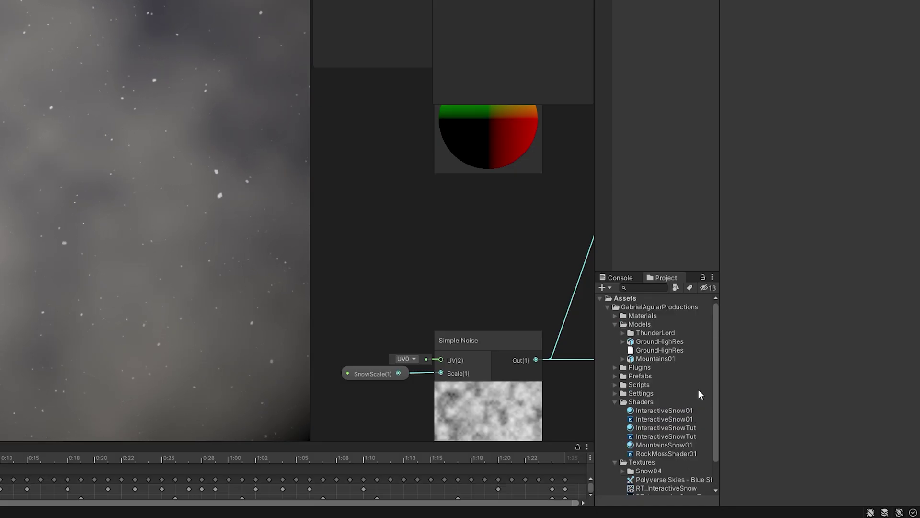
pyautogui.click(612, 376)
pyautogui.rightClick(663, 375)
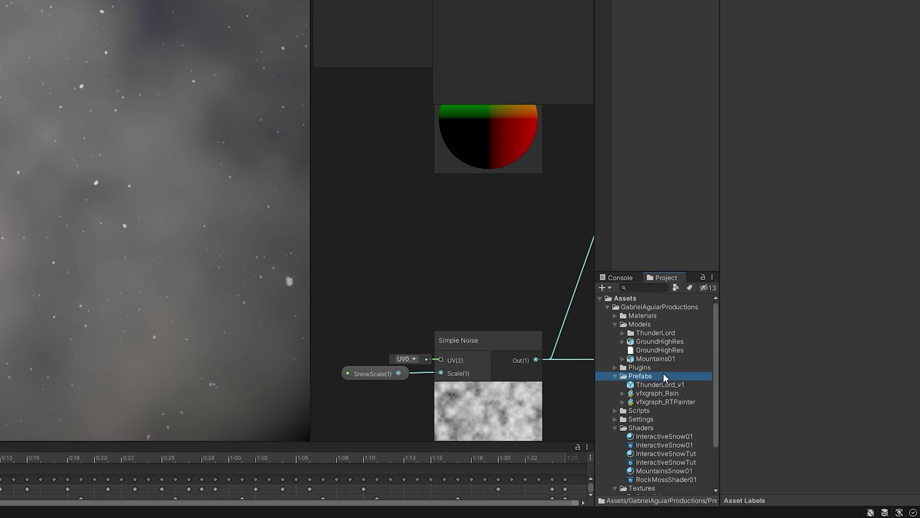
pyautogui.moveTo(760, 94)
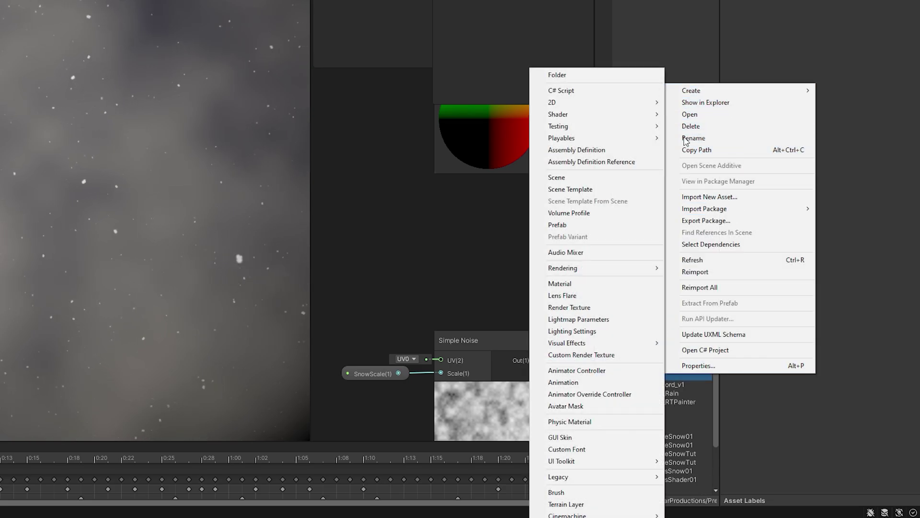
pyautogui.moveTo(608, 343)
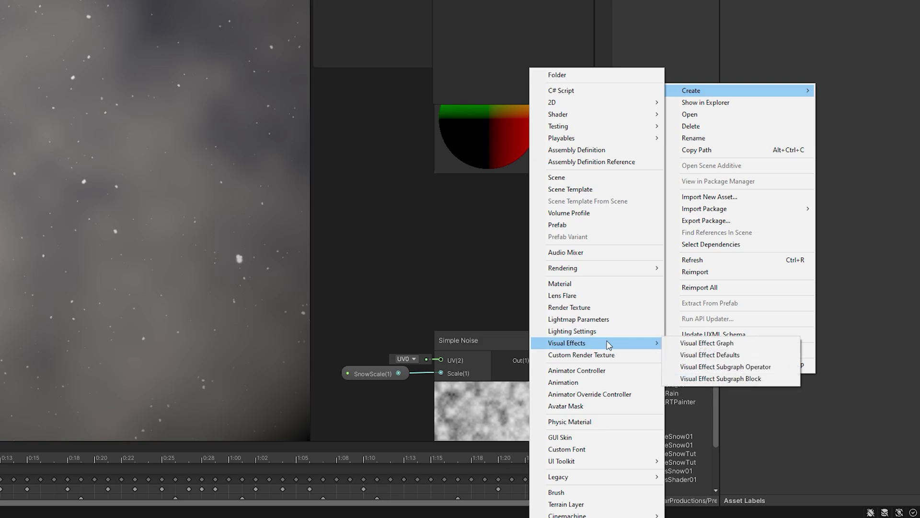
pyautogui.click(670, 343)
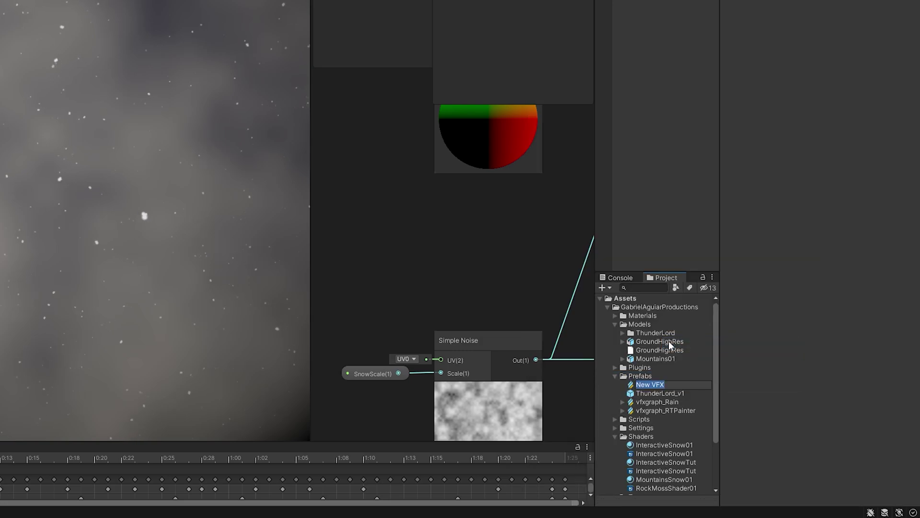
pyautogui.write('vfxgraph_RTPainterTut')
pyautogui.press('Return')
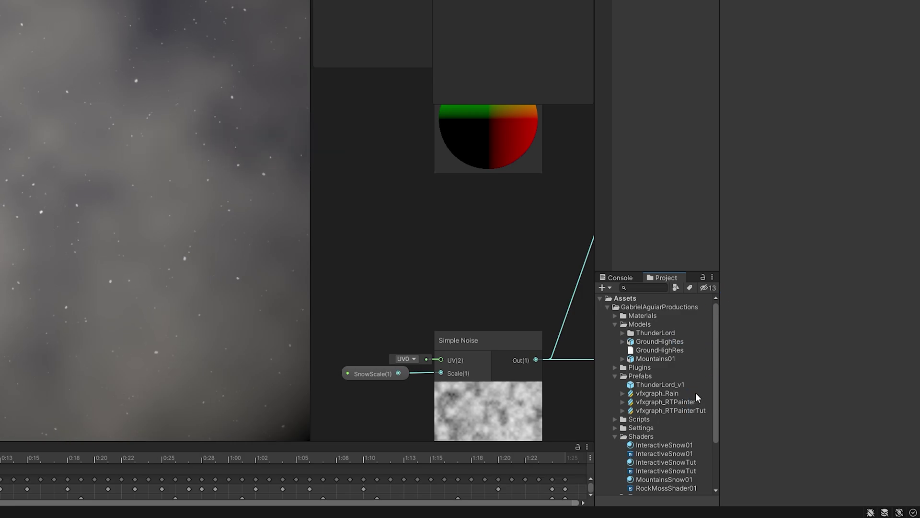
# Step: Add vfxgraph_RTPainterTut to the scene under ThunderLord_Mesh's Hips and position it at X 0.006, Y 0.102, Z -0.003
pyautogui.moveTo(680, 182); pyautogui.dragTo(664, 133)
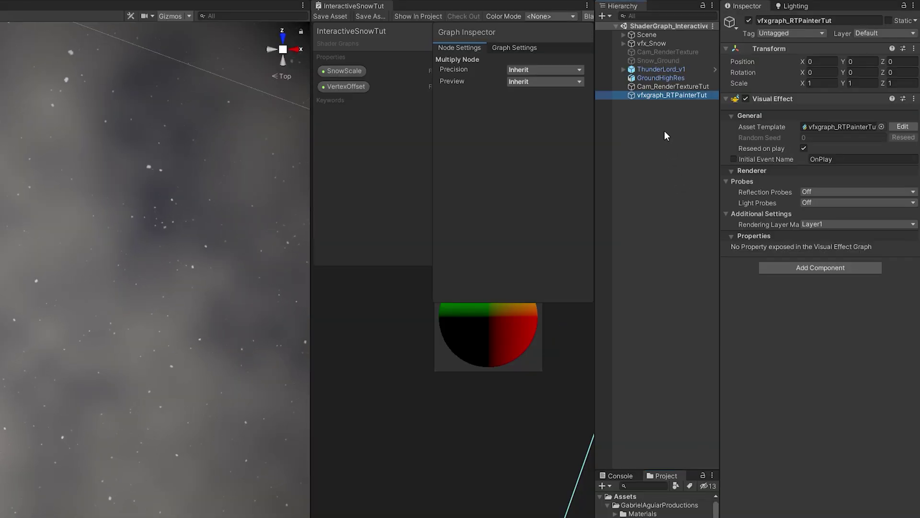
pyautogui.click(624, 69)
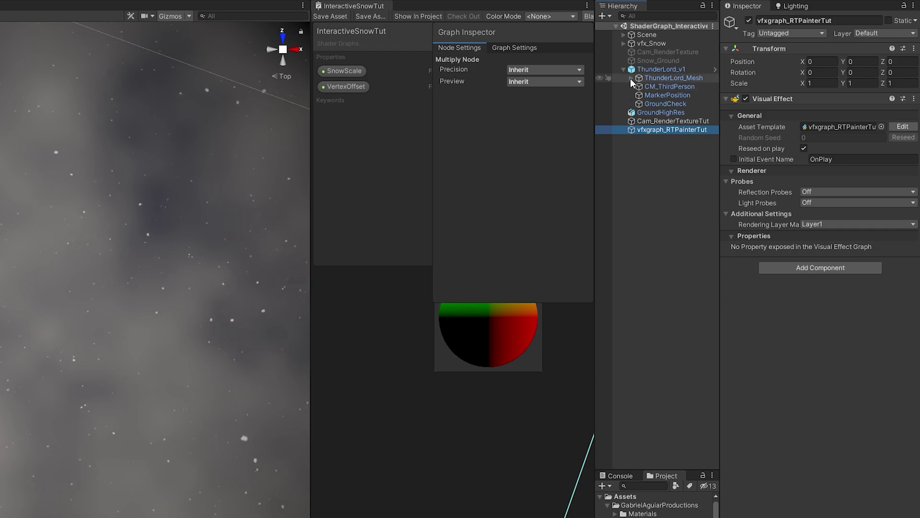
pyautogui.click(631, 78)
pyautogui.click(638, 104)
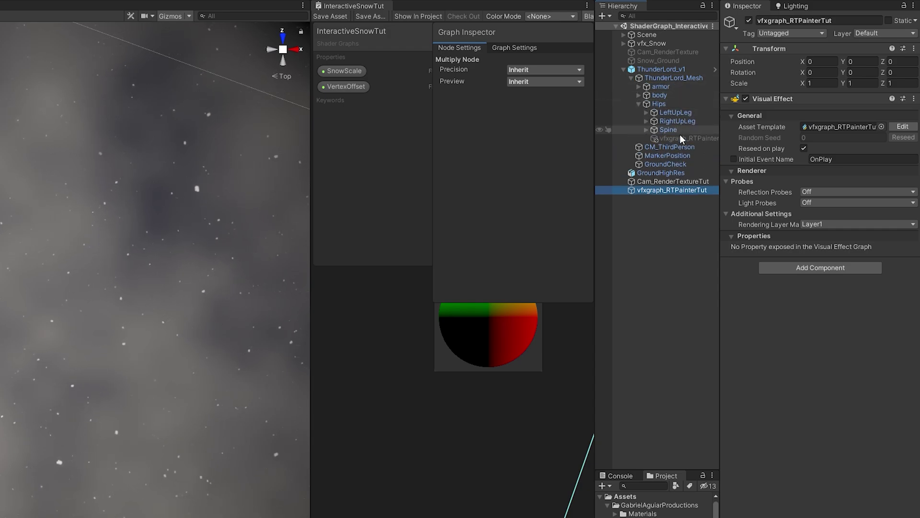
pyautogui.moveTo(674, 191); pyautogui.dragTo(673, 106)
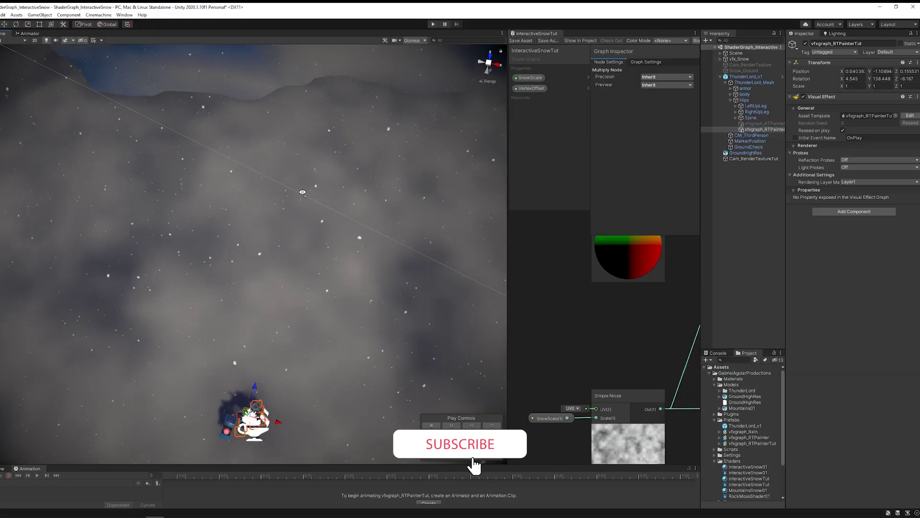
pyautogui.moveTo(302, 192); pyautogui.dragTo(287, 115, button='right')
pyautogui.moveTo(281, 254); pyautogui.dragTo(301, 231)
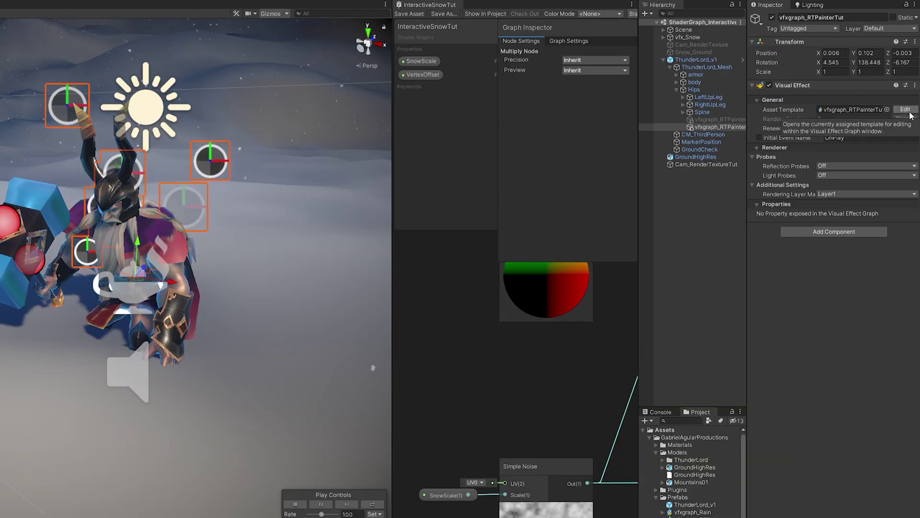
# Step: Open the vfxgraph_RTPainterTut graph for editing and dock its window beside the InteractiveSnowTut shader graph
pyautogui.click(908, 113)
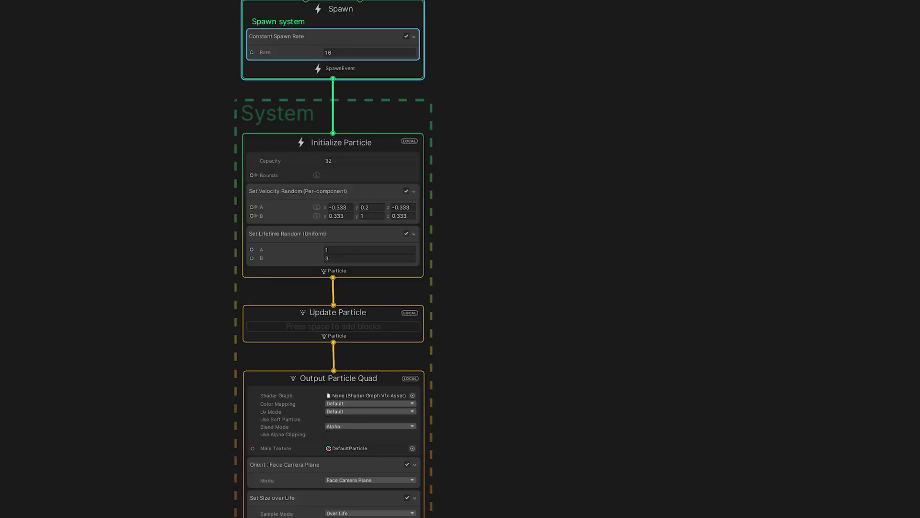
pyautogui.moveTo(0, 18); pyautogui.dragTo(486, 5)
pyautogui.moveTo(401, 179); pyautogui.dragTo(34, 307)
pyautogui.moveTo(489, 177); pyautogui.dragTo(280, 158, button='middle')
pyautogui.doubleClick(751, 124)
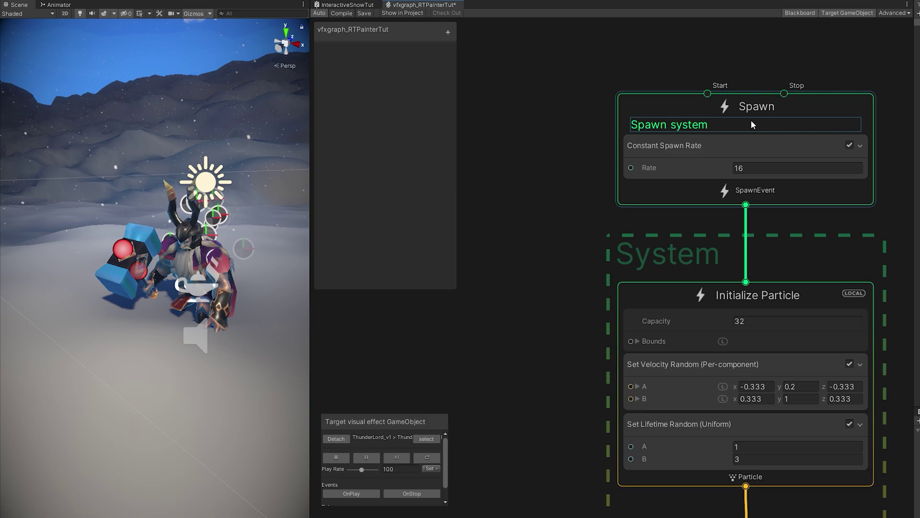
pyautogui.press('Return')
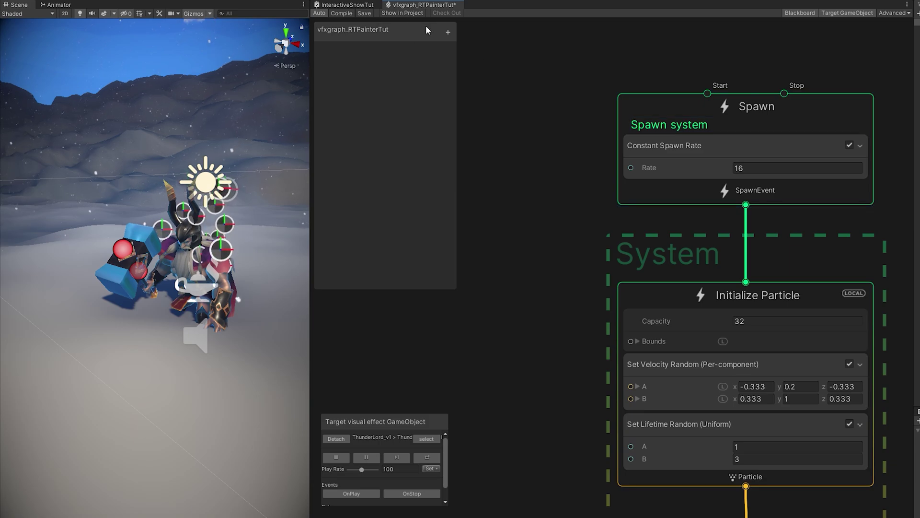
# Step: Add an exposed float property named Rate with value 5 and connect it to the Constant Spawn Rate block
pyautogui.click(447, 32)
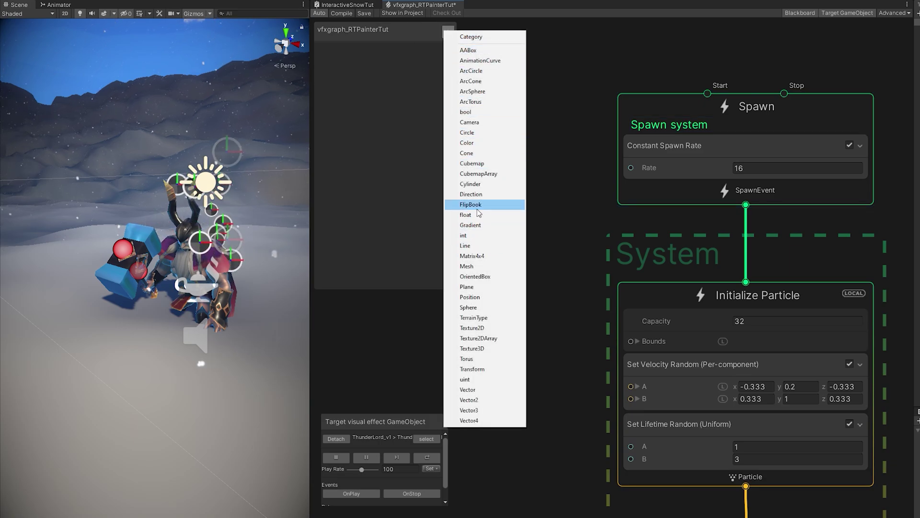
pyautogui.click(472, 215)
pyautogui.write('Rate')
pyautogui.press('Return')
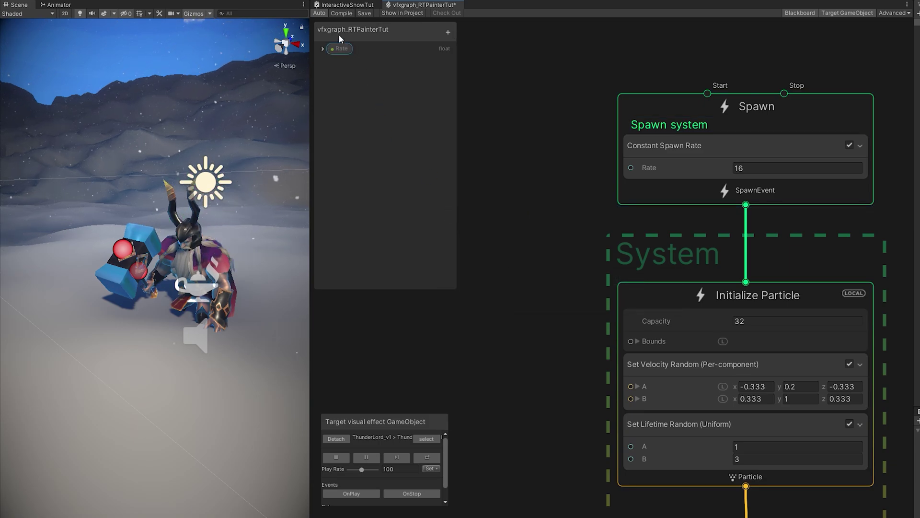
pyautogui.write('5')
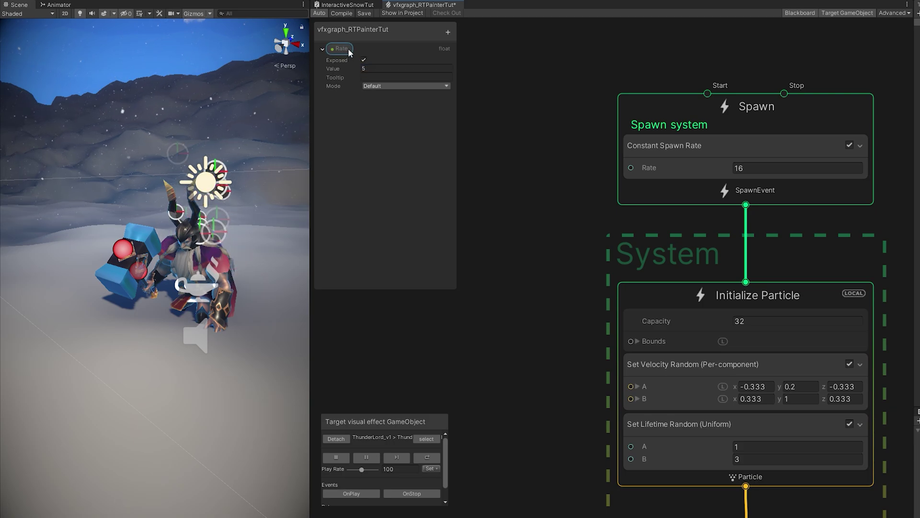
pyautogui.moveTo(341, 49); pyautogui.dragTo(637, 168)
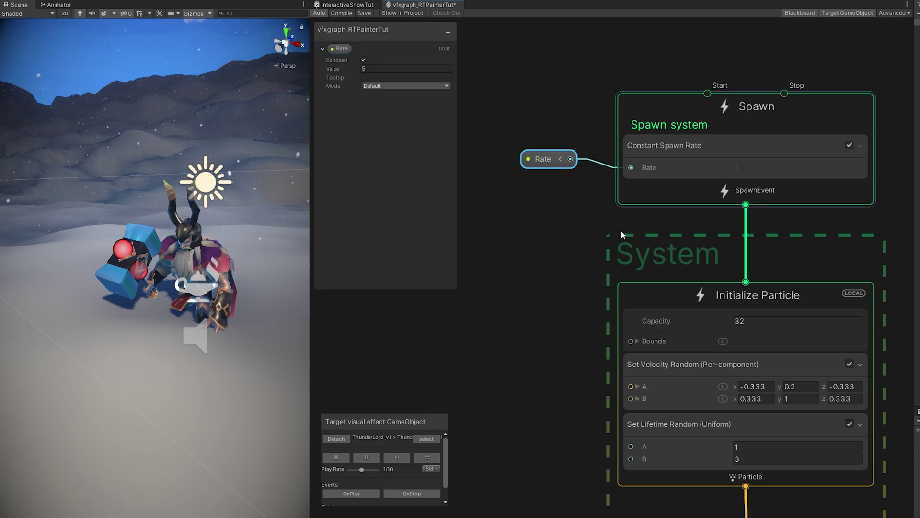
# Step: Set the Initialize Particle capacity to 10000 and delete the Set Velocity Random block
pyautogui.moveTo(629, 294); pyautogui.dragTo(617, 224, button='middle')
pyautogui.write('10000')
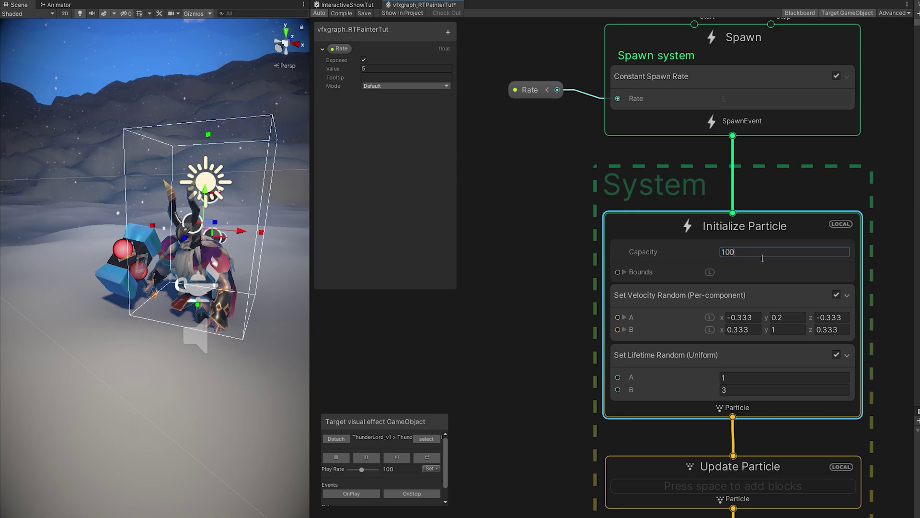
pyautogui.click(696, 297)
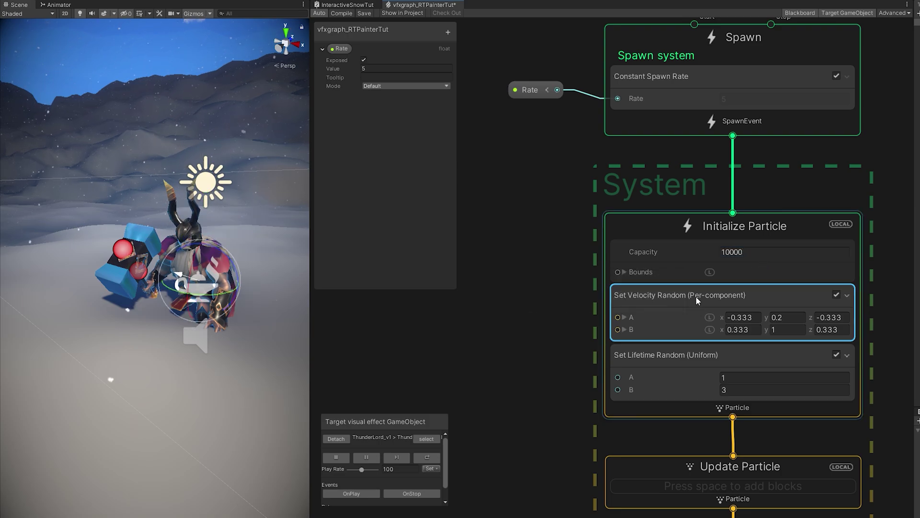
pyautogui.press('Delete')
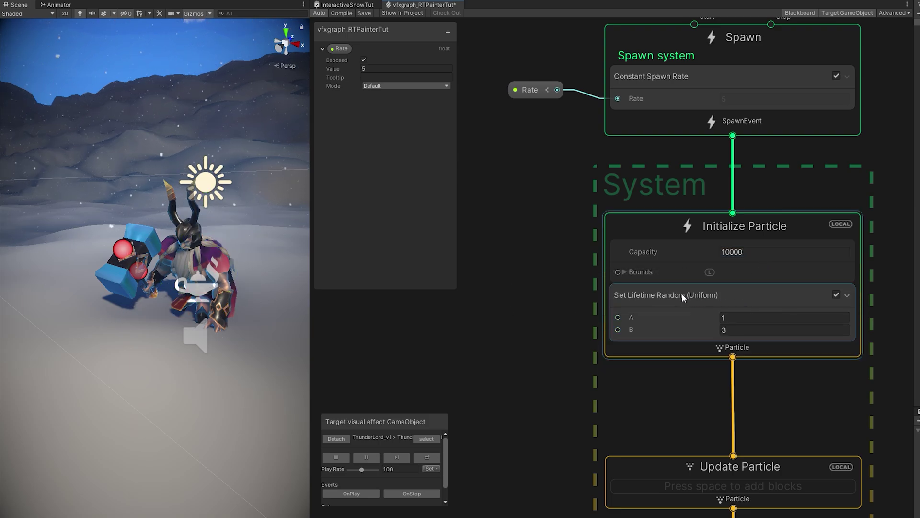
pyautogui.click(537, 232)
# Step: Add an exposed float property named Lifetime with value 30 and connect it to input B of Set Lifetime Random
pyautogui.click(448, 32)
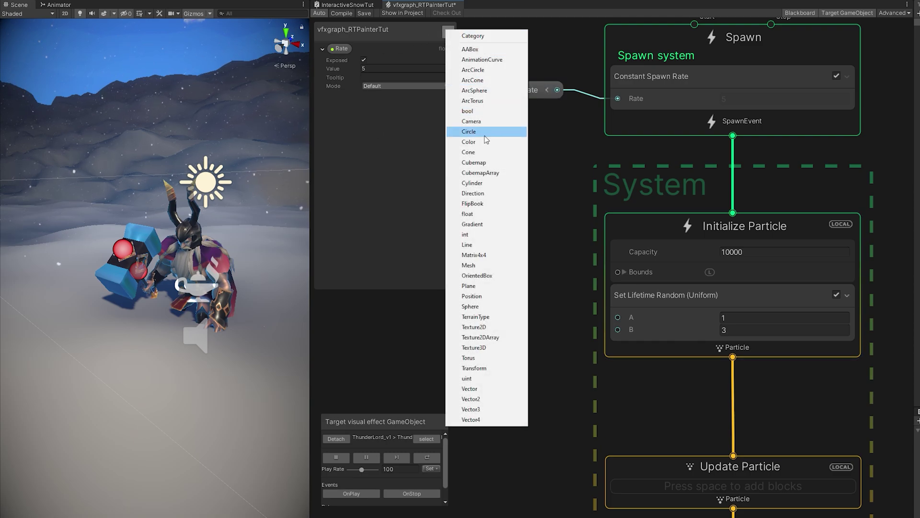
pyautogui.click(482, 214)
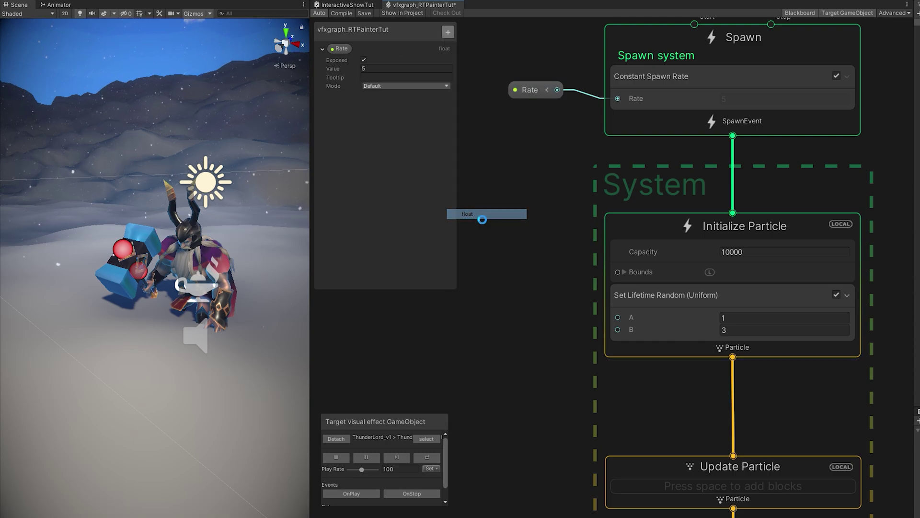
pyautogui.write('Lifetime')
pyautogui.press('Return')
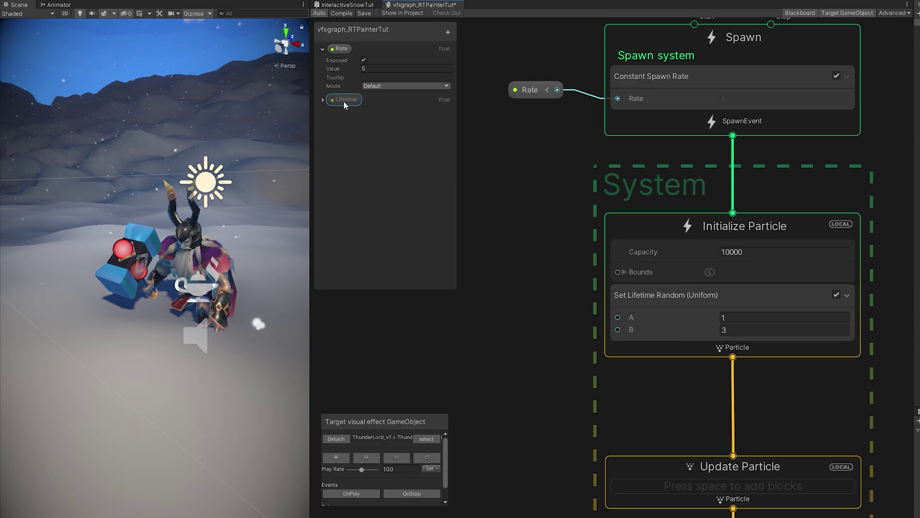
pyautogui.click(323, 99)
pyautogui.click(370, 118)
pyautogui.write('30')
pyautogui.moveTo(346, 99); pyautogui.dragTo(618, 329)
# Step: Multiply Lifetime by 0.9, connect the result to input A of Set Lifetime Random, and collapse the Multiply node
pyautogui.moveTo(480, 334); pyautogui.dragTo(501, 312)
pyautogui.write('mul')
pyautogui.click(513, 324)
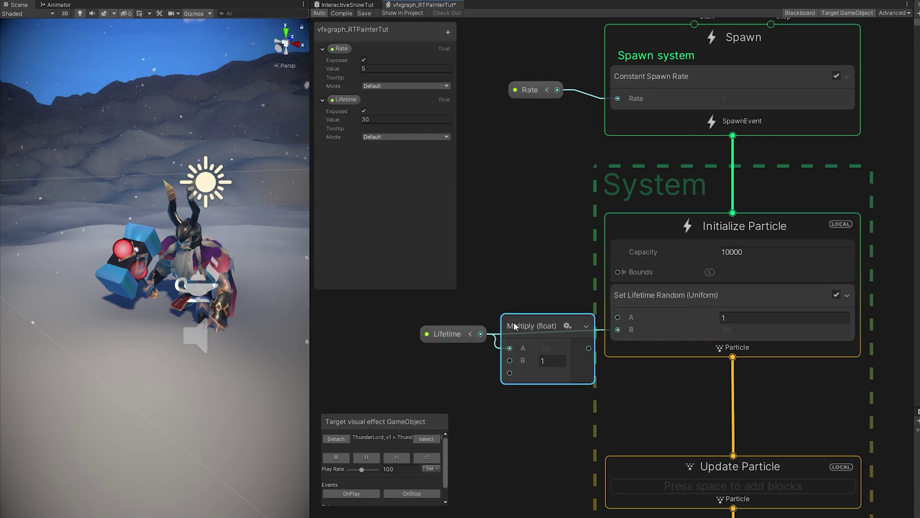
pyautogui.moveTo(588, 348); pyautogui.dragTo(708, 320)
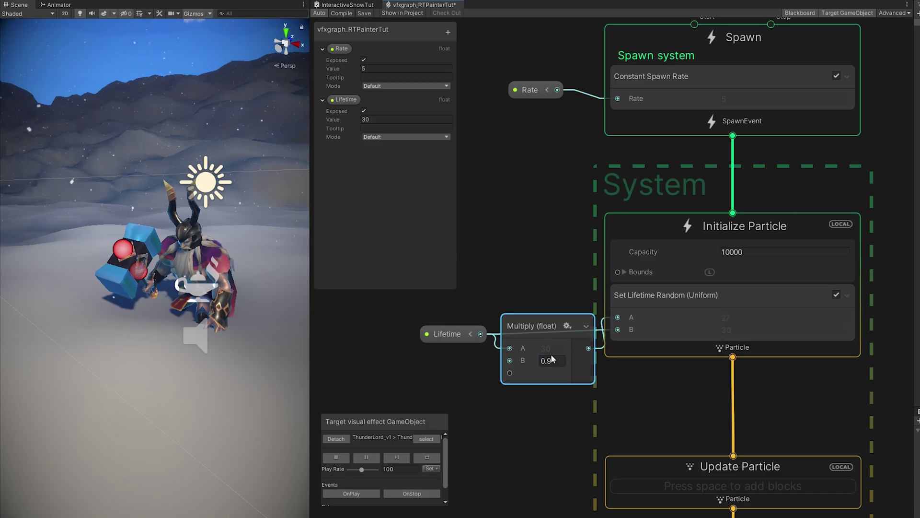
pyautogui.moveTo(534, 322); pyautogui.dragTo(534, 315)
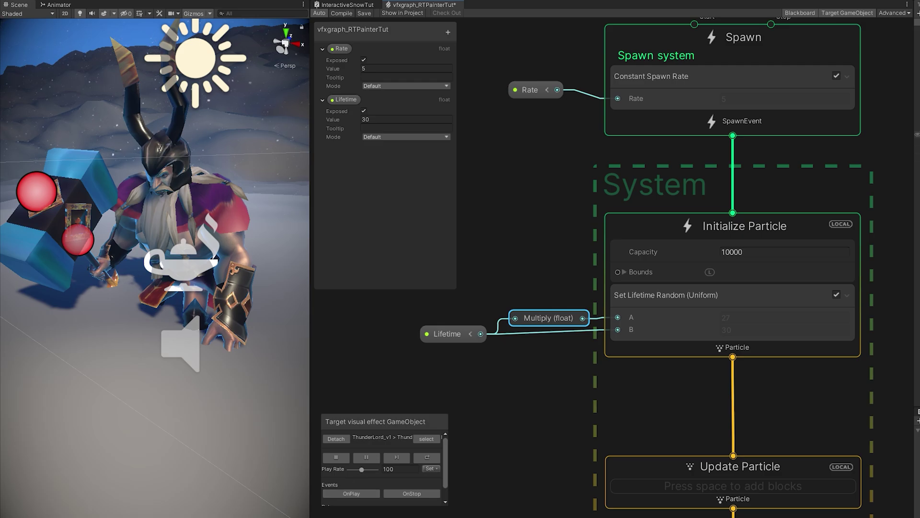
pyautogui.click(917, 126)
pyautogui.keyDown('alt'); pyautogui.moveTo(103, 239); pyautogui.dragTo(138, 242); pyautogui.keyUp('alt')
pyautogui.scroll(4, 138, 242)
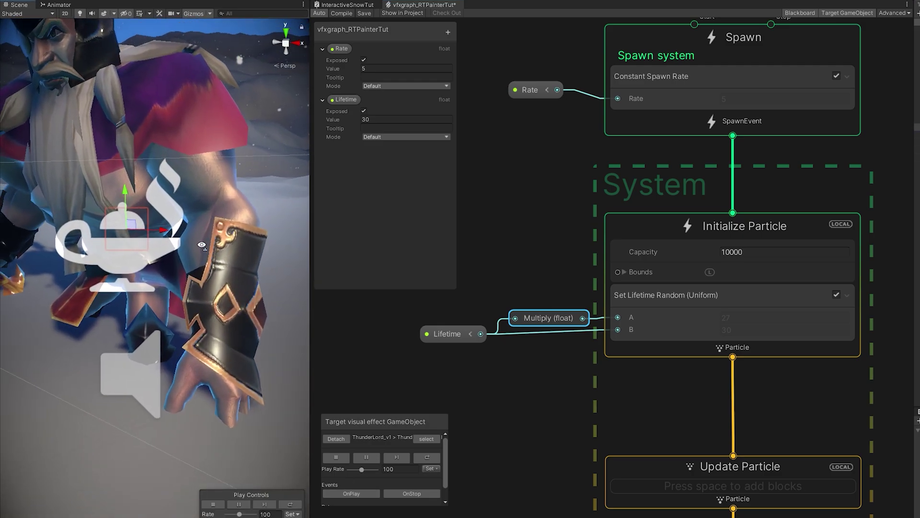
pyautogui.scroll(-1, 138, 242)
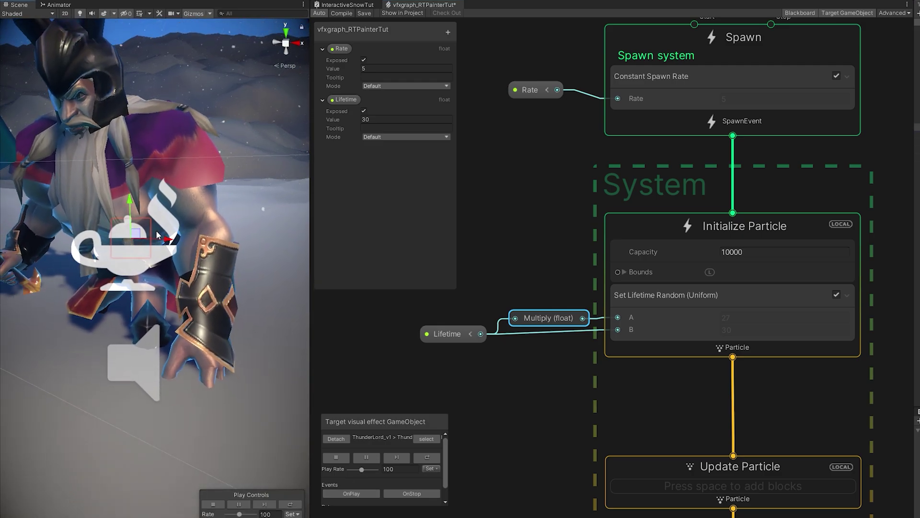
pyautogui.scroll(-5, 141, 235)
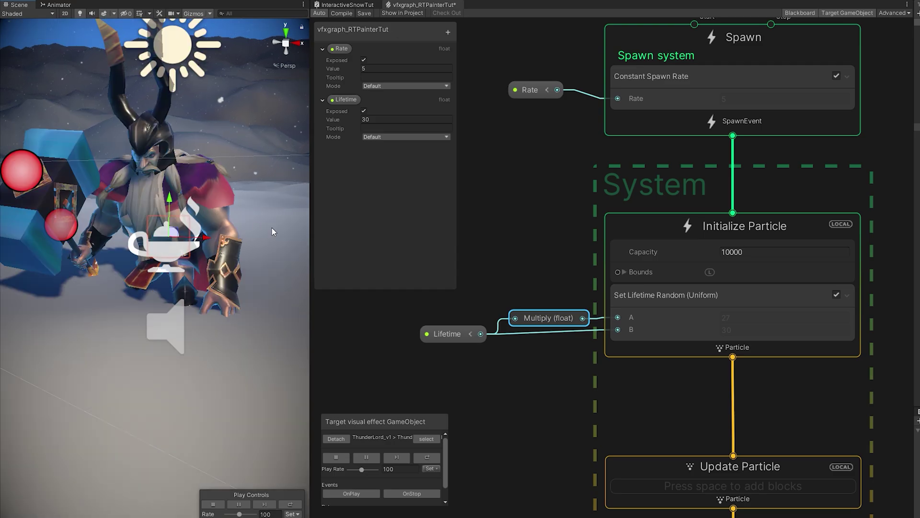
# Step: Delete the Set Size over Life and Orient blocks from the Output Particle Quad context
pyautogui.scroll(-8, 594, 255)
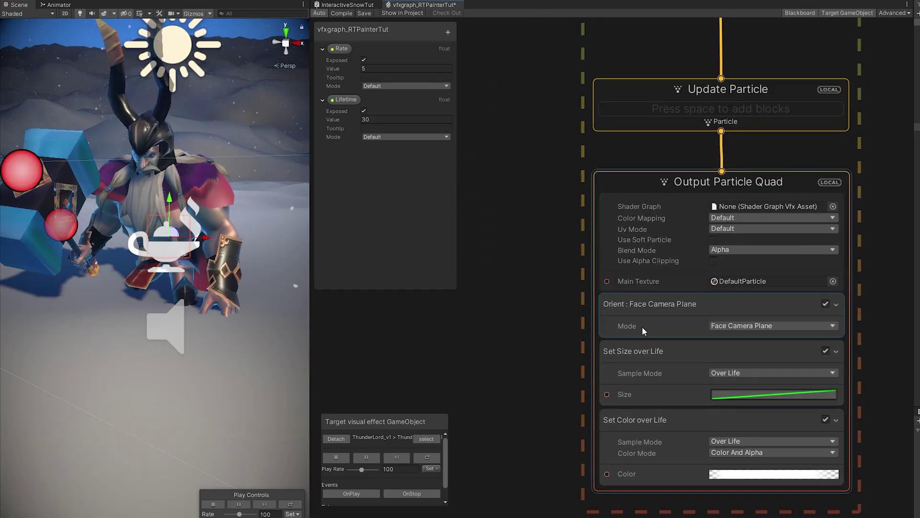
pyautogui.click(657, 351)
pyautogui.press('Delete')
pyautogui.click(643, 305)
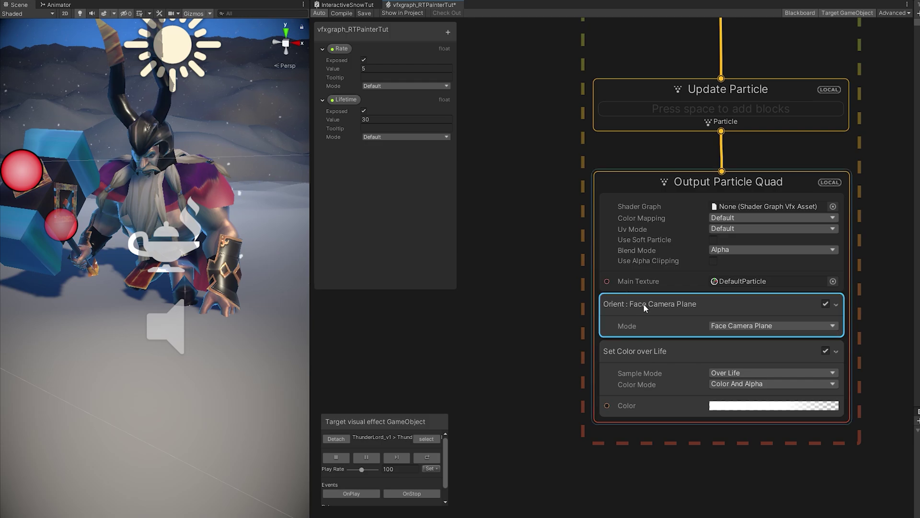
pyautogui.press('Delete')
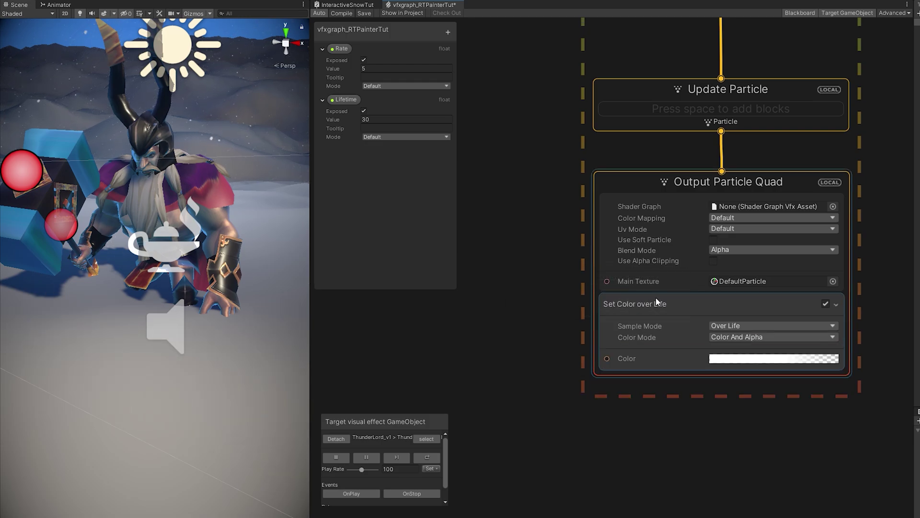
# Step: Add a Set Size block to Output Particle Quad and set its Random mode to Uniform
pyautogui.click(656, 302)
pyautogui.press('space')
pyautogui.write('set')
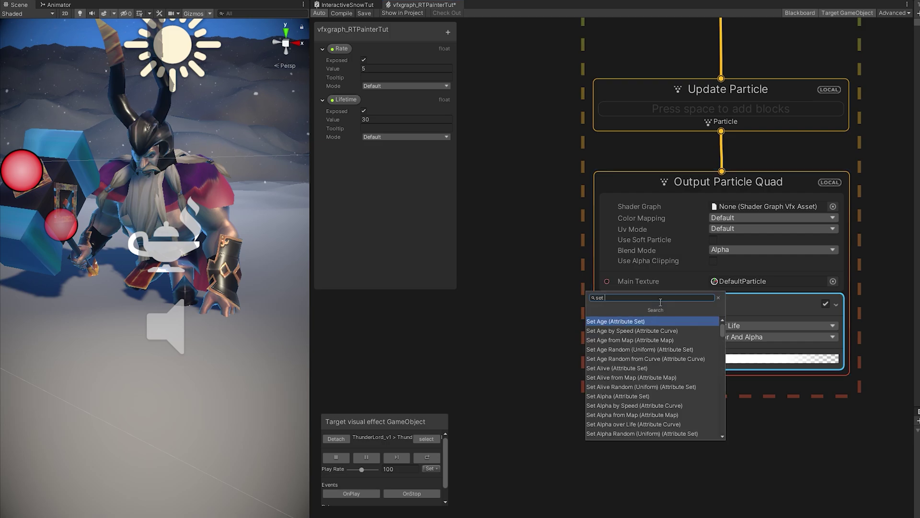
pyautogui.write('size')
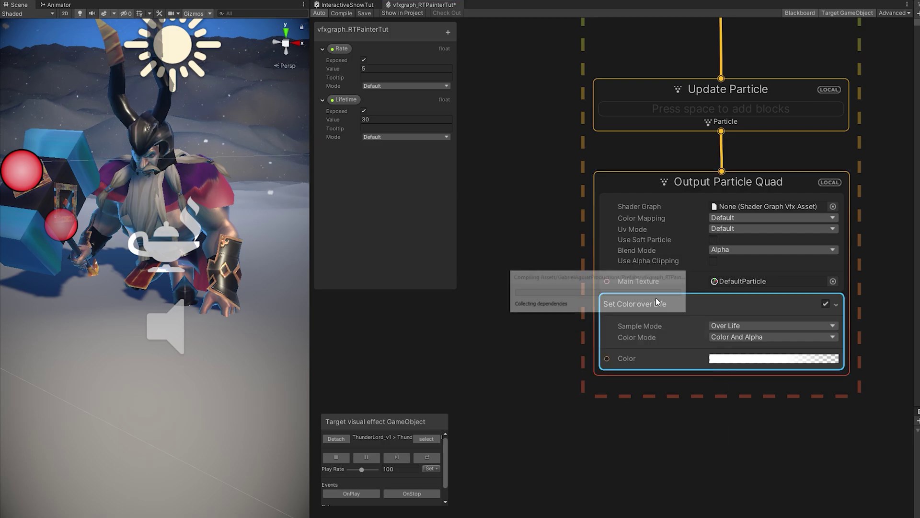
pyautogui.press('Return')
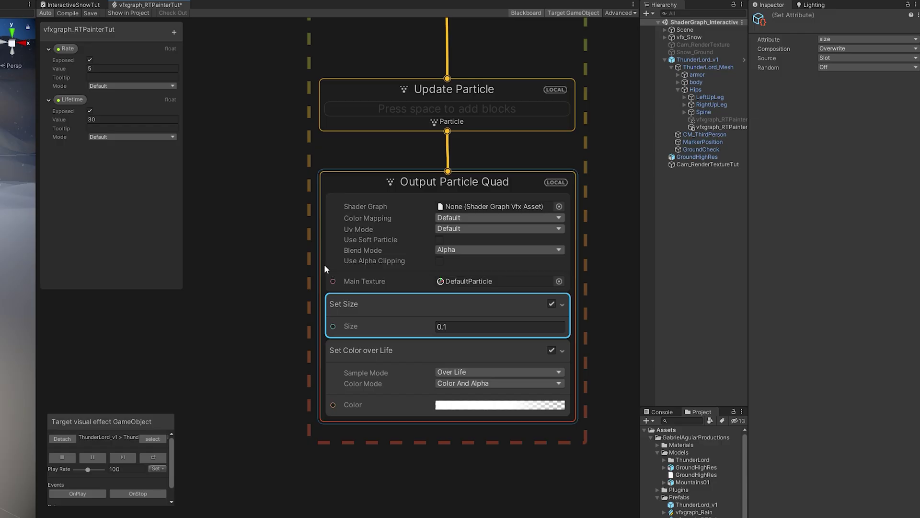
pyautogui.click(826, 67)
pyautogui.click(847, 100)
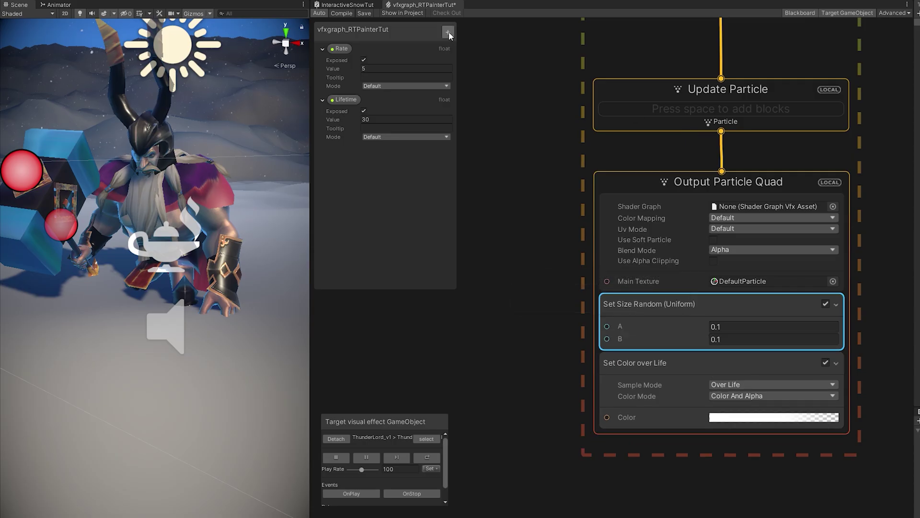
# Step: Add an exposed float property named Size with value 8 and connect it to input B of Set Size Random
pyautogui.click(174, 32)
pyautogui.click(471, 216)
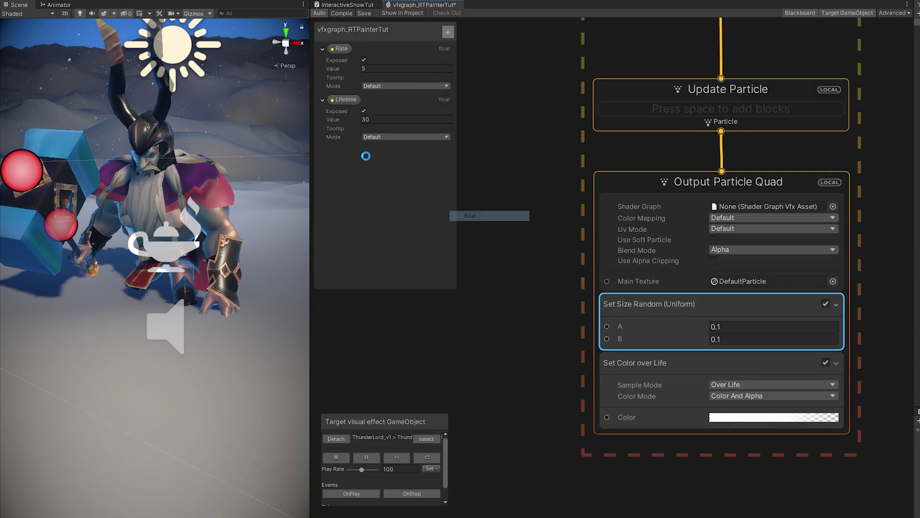
pyautogui.write('Size')
pyautogui.press('Return')
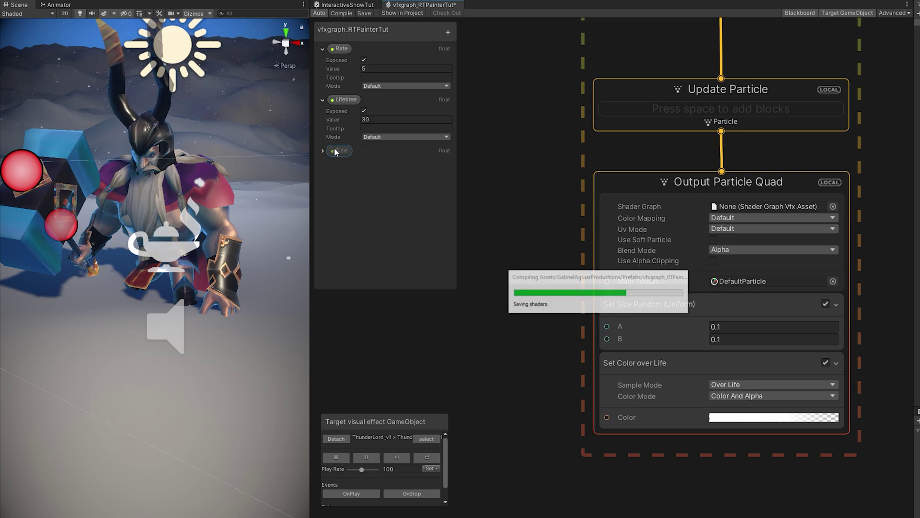
pyautogui.click(323, 151)
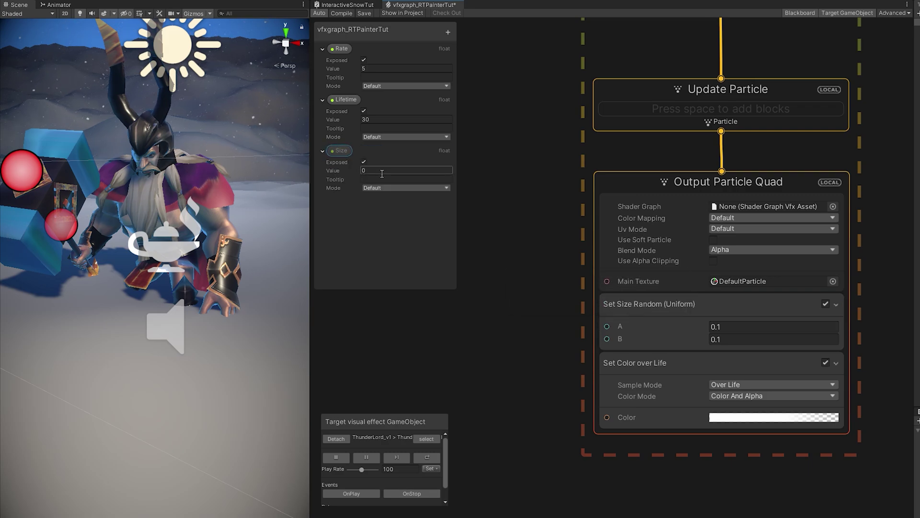
pyautogui.moveTo(336, 156); pyautogui.dragTo(498, 291)
# Step: Multiply Size by 0.8, connect the result to input A of Set Size Random, and collapse the Multiply node beside it
pyautogui.moveTo(506, 341); pyautogui.dragTo(493, 268)
pyautogui.write('mul')
pyautogui.click(494, 337)
pyautogui.click(545, 302)
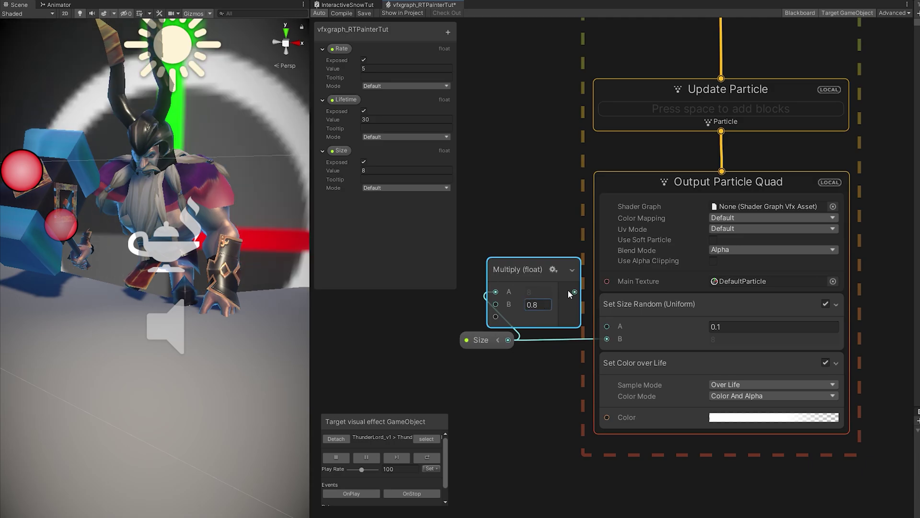
pyautogui.moveTo(574, 292); pyautogui.dragTo(606, 326)
pyautogui.doubleClick(525, 268)
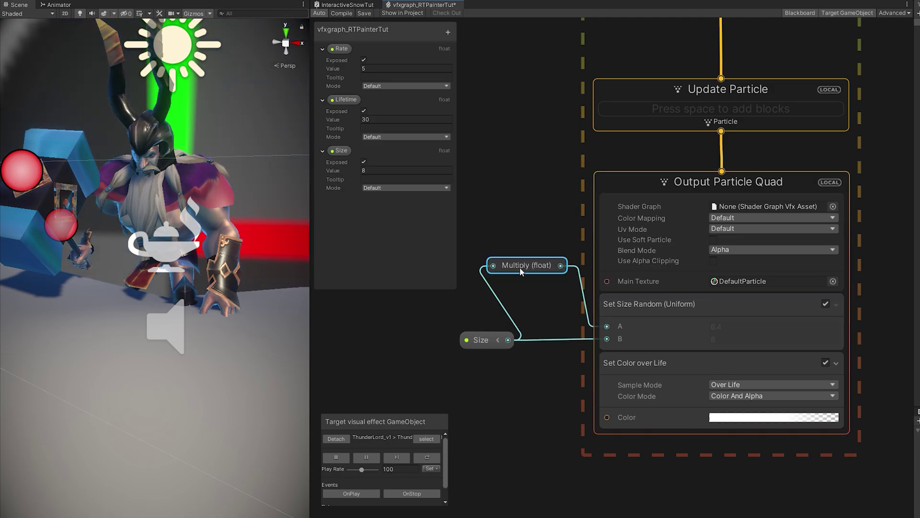
pyautogui.moveTo(519, 266); pyautogui.dragTo(541, 325)
# Step: Set the Output Particle Quad blend mode to Additive and its main texture to Default-Particle
pyautogui.scroll(-5, 160, 253)
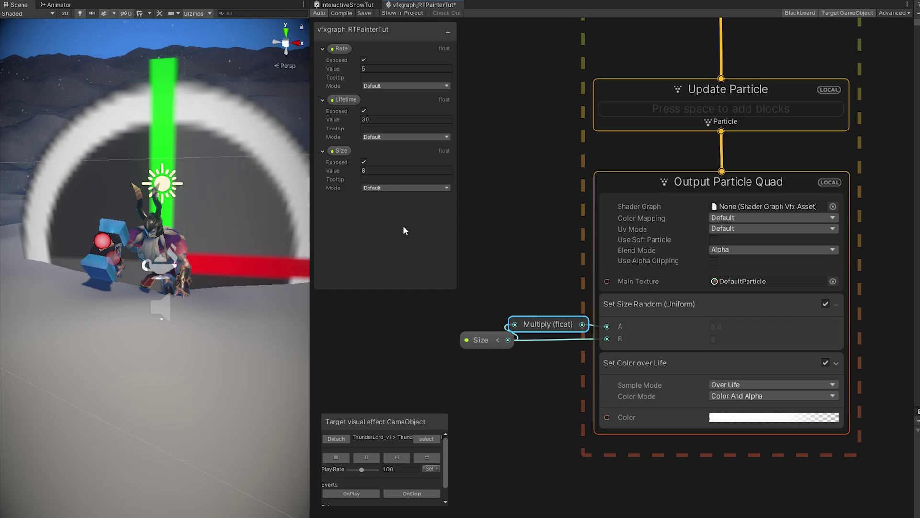
pyautogui.click(748, 249)
pyautogui.click(714, 250)
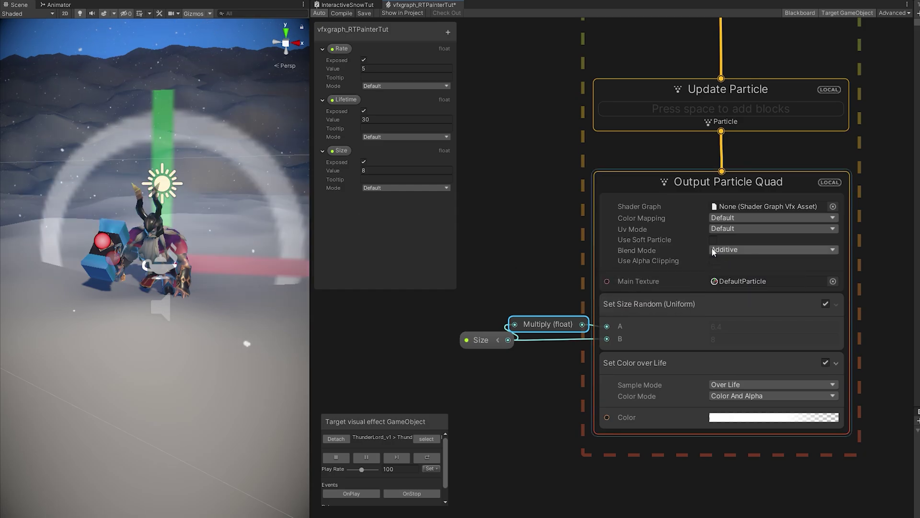
pyautogui.click(832, 281)
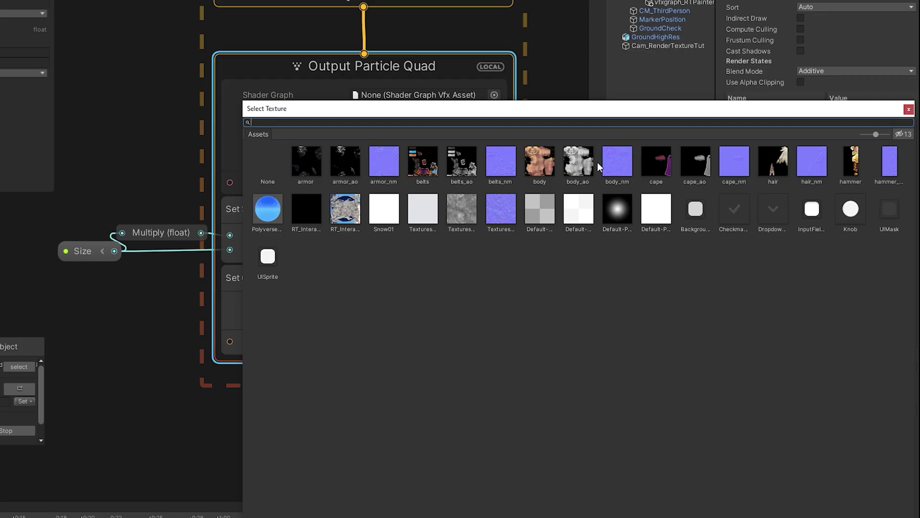
pyautogui.doubleClick(622, 207)
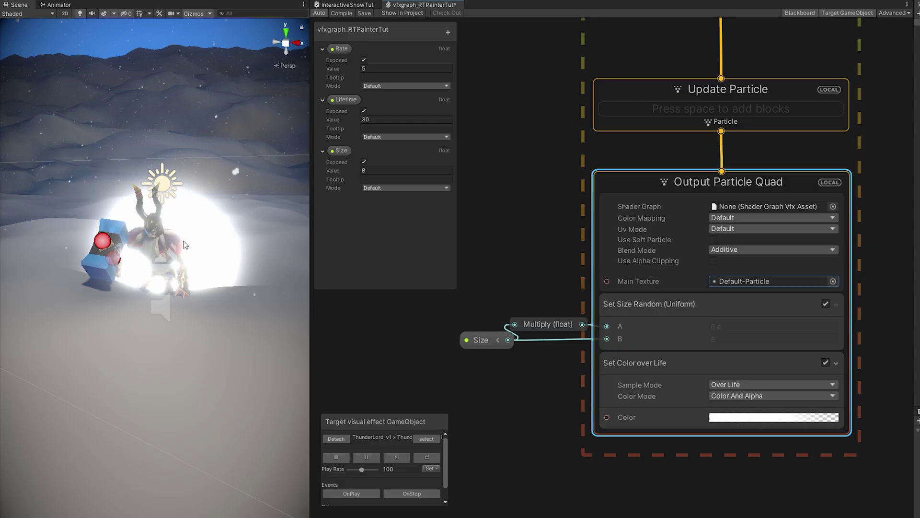
# Step: Add a Set Angle block to Initialize Particle and set its X angle to 90
pyautogui.moveTo(529, 192); pyautogui.dragTo(546, 330, button='middle')
pyautogui.moveTo(559, 244); pyautogui.dragTo(565, 329, button='middle')
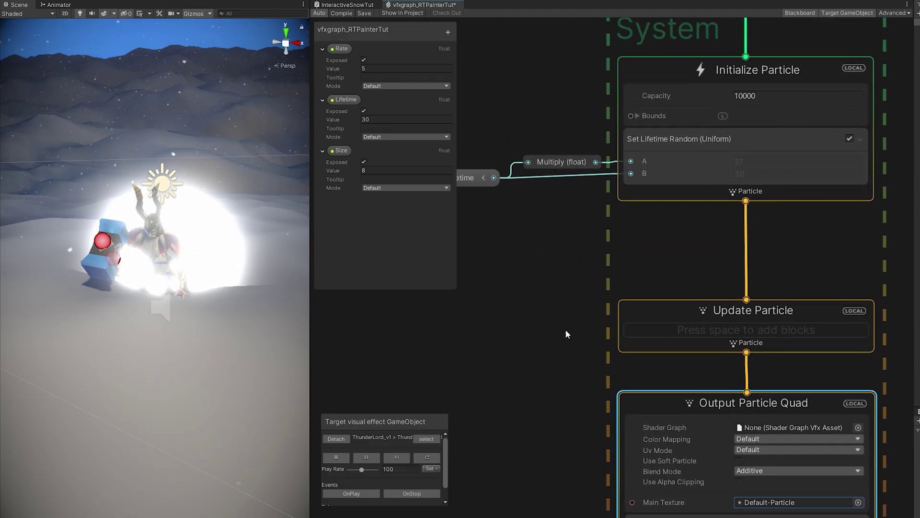
pyautogui.moveTo(578, 263); pyautogui.dragTo(575, 345, button='middle')
pyautogui.click(685, 274)
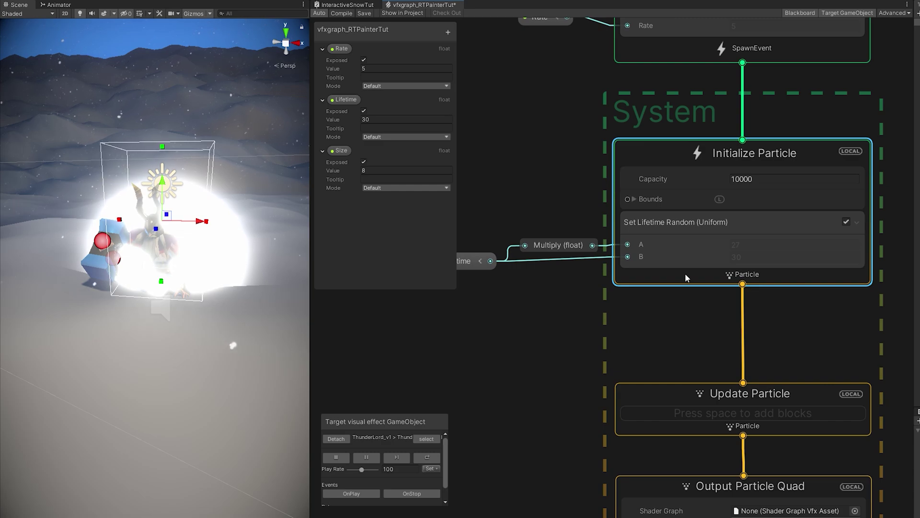
pyautogui.press('space')
pyautogui.write('set')
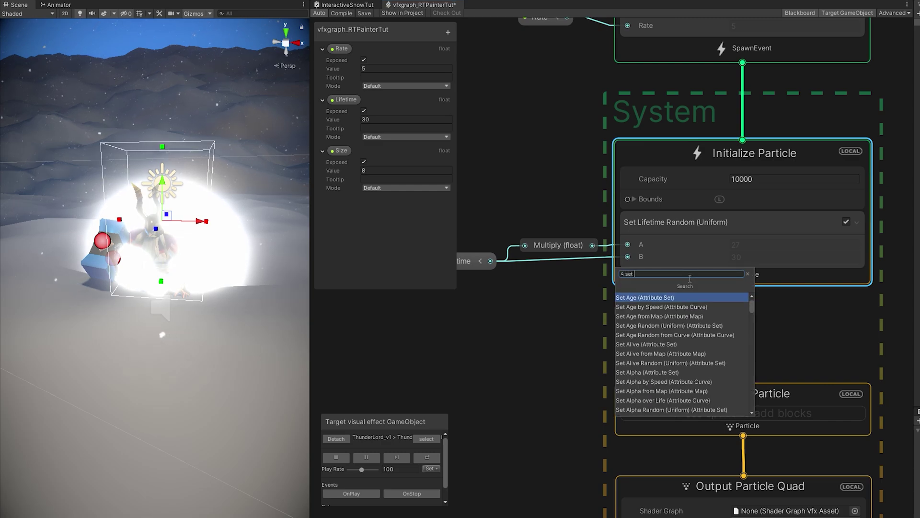
pyautogui.write(' angle')
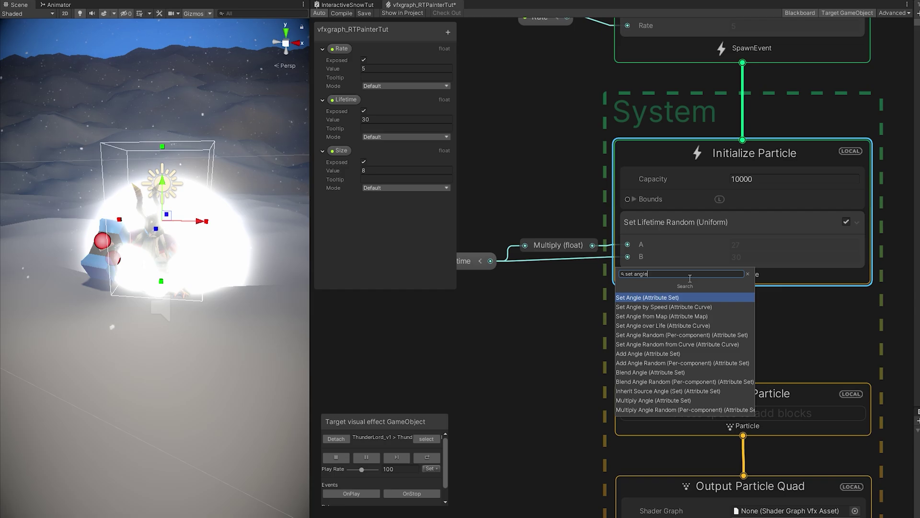
pyautogui.press('Return')
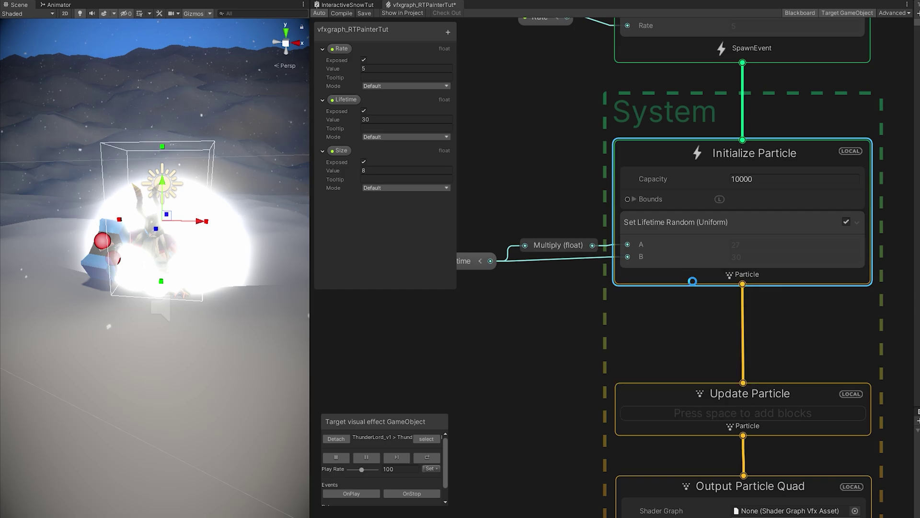
pyautogui.click(759, 330)
pyautogui.write('90')
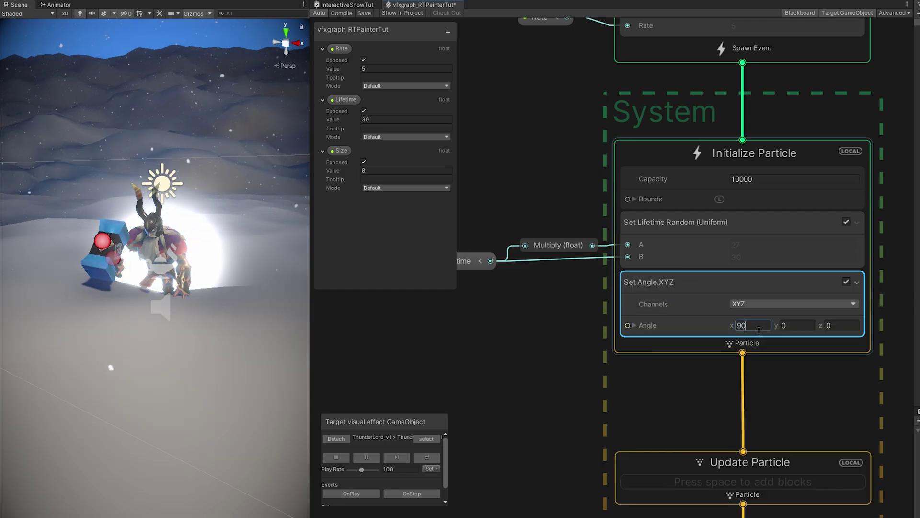
# Step: Replay the effect and examine the orientation of the particles around the character from above
pyautogui.keyDown('alt'); pyautogui.moveTo(294, 249); pyautogui.dragTo(290, 307); pyautogui.keyUp('alt')
pyautogui.click(336, 457)
pyautogui.click(366, 457)
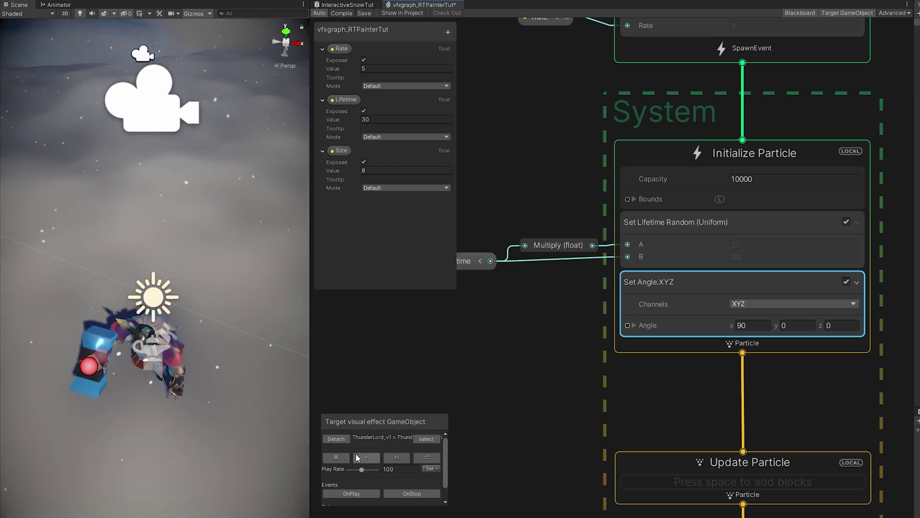
pyautogui.keyDown('alt'); pyautogui.moveTo(165, 331); pyautogui.dragTo(169, 331); pyautogui.keyUp('alt')
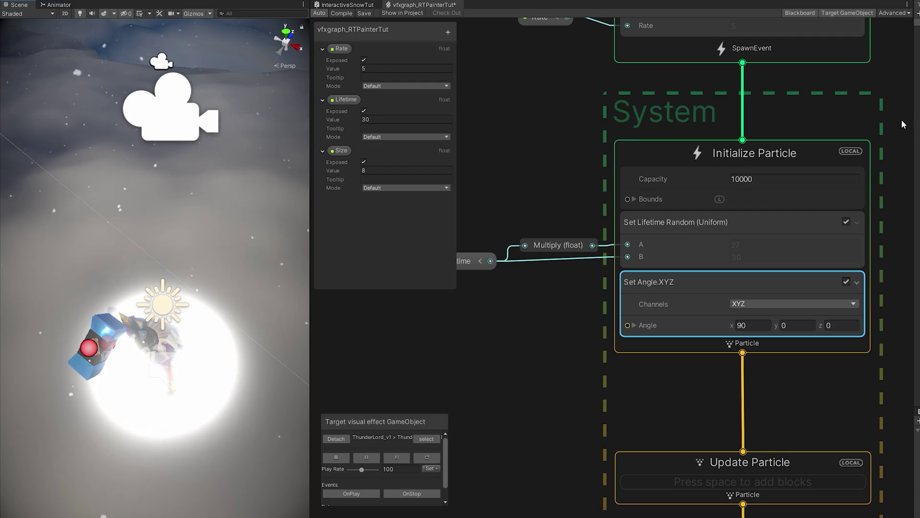
pyautogui.scroll(-8, 187, 311)
pyautogui.scroll(8, 187, 312)
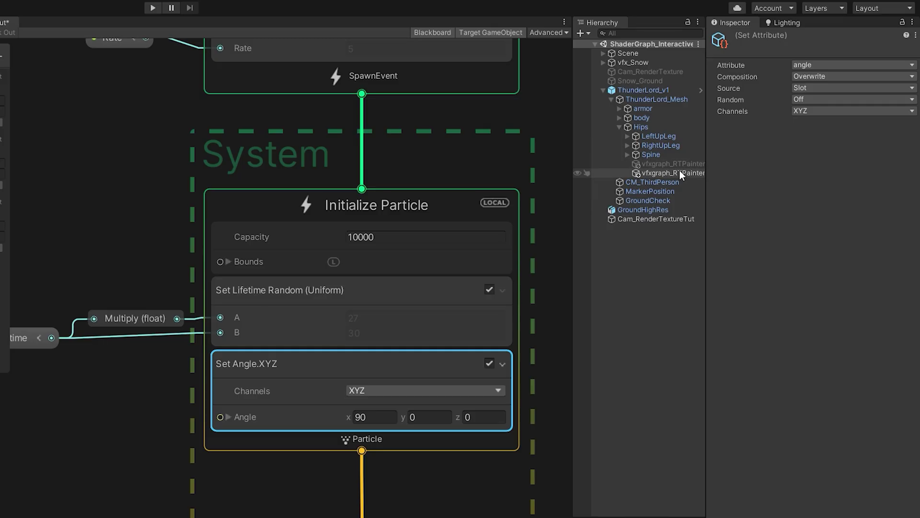
# Step: Assign the vfxgraph_RTPainterTut object to the Particles layer and review the project's layer list
pyautogui.click(679, 173)
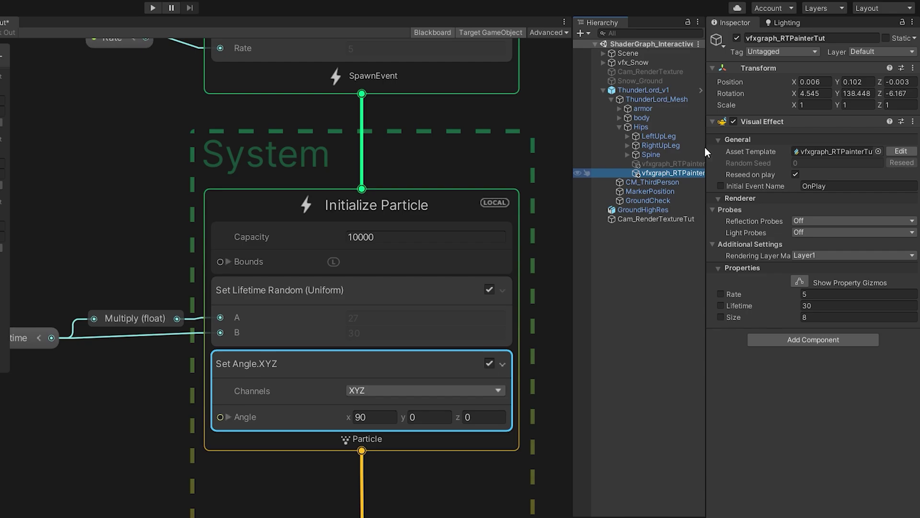
pyautogui.click(866, 52)
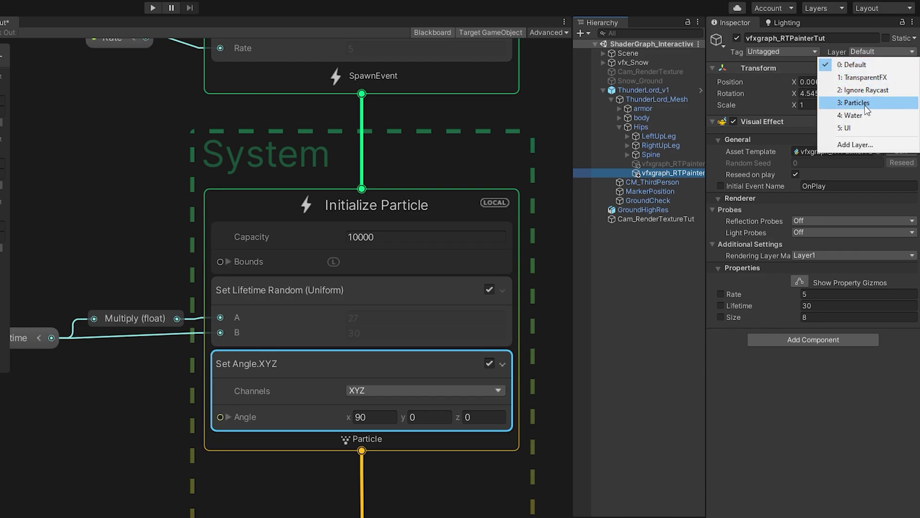
pyautogui.click(864, 105)
pyautogui.click(858, 53)
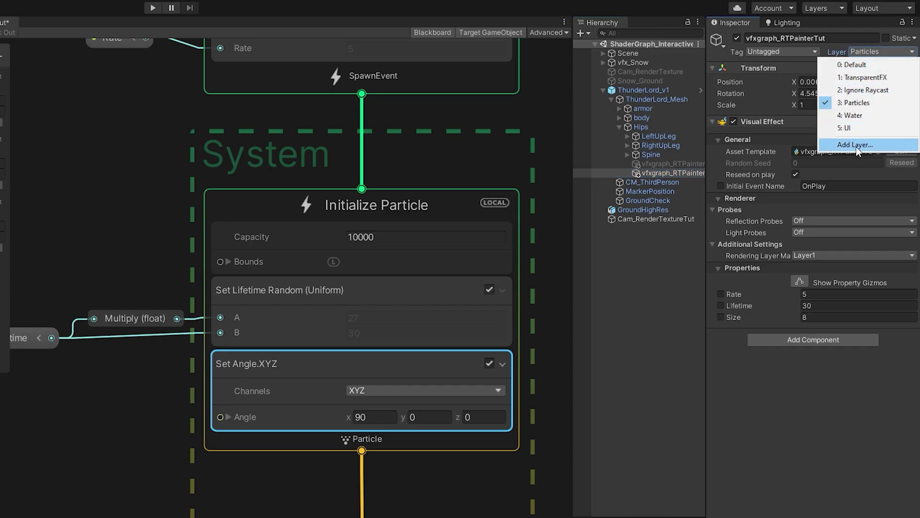
pyautogui.click(861, 144)
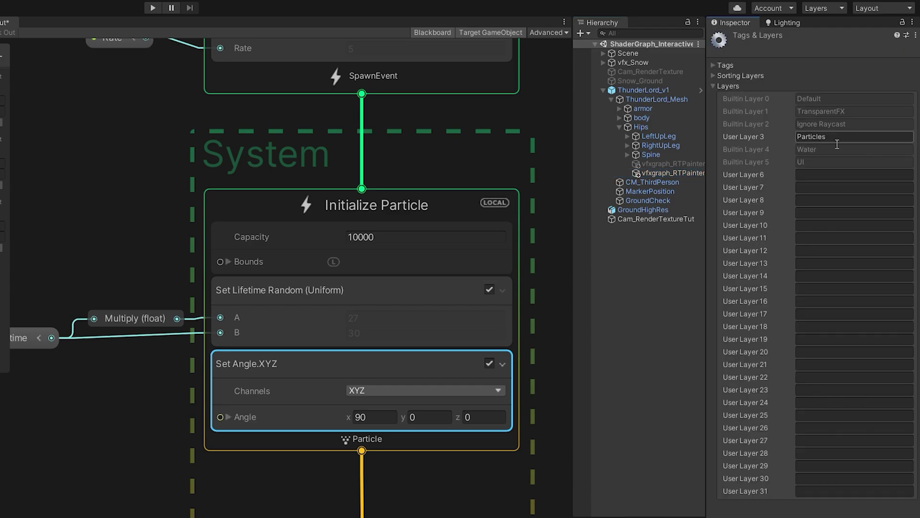
pyautogui.click(676, 172)
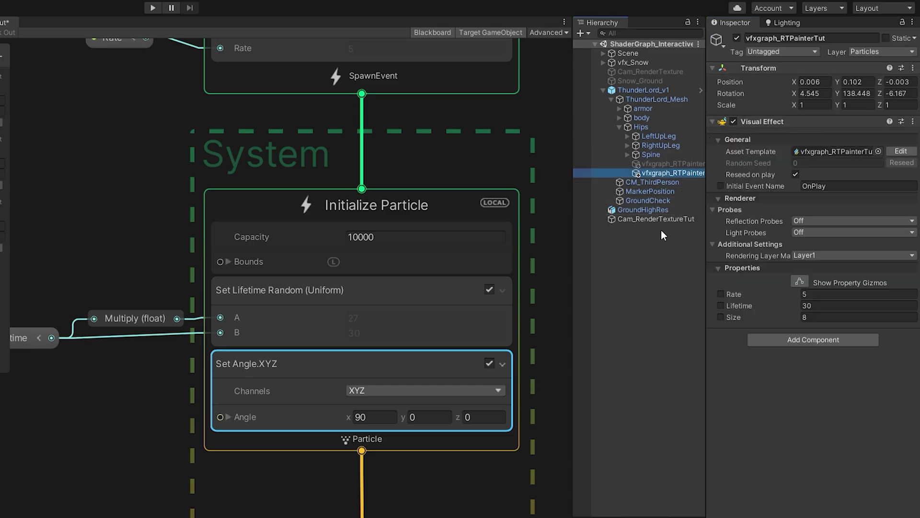
# Step: Check whether the Main Camera's culling mask excludes the Particles layer and inspect the result in an enlarged Game view
pyautogui.click(603, 55)
pyautogui.click(642, 62)
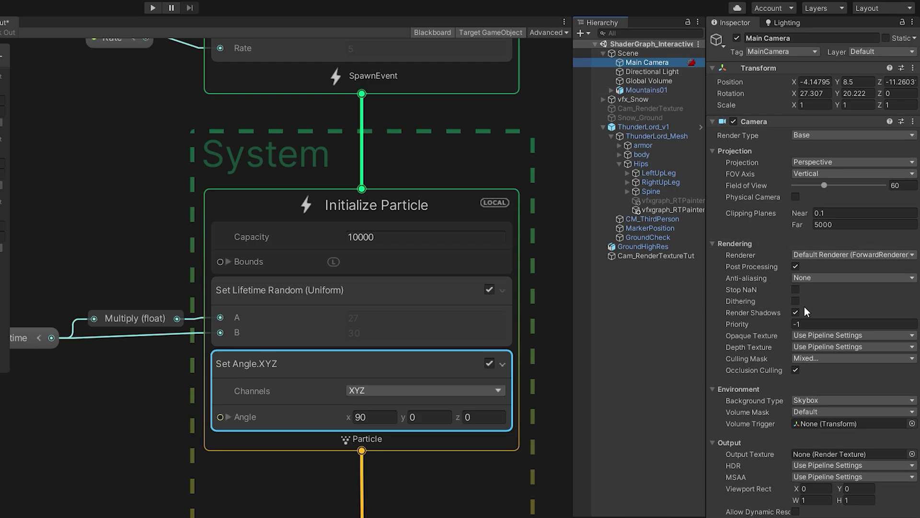
pyautogui.click(809, 358)
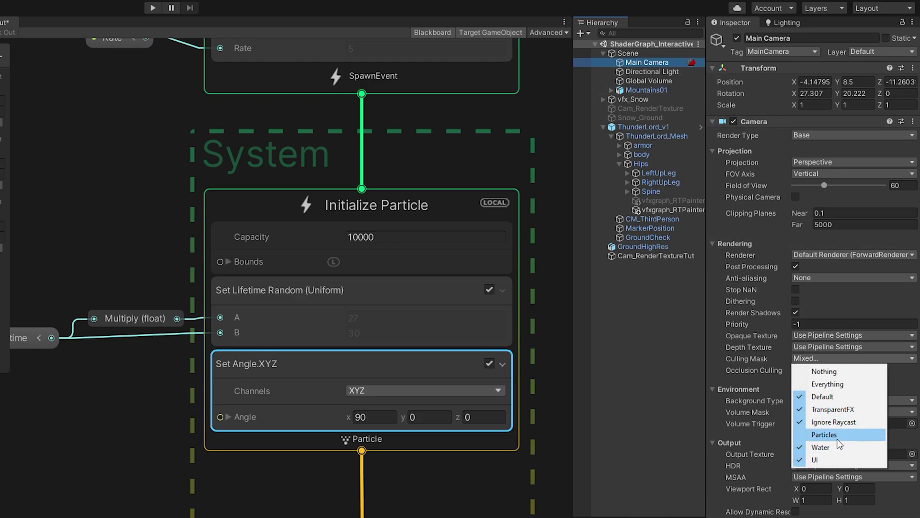
pyautogui.click(648, 363)
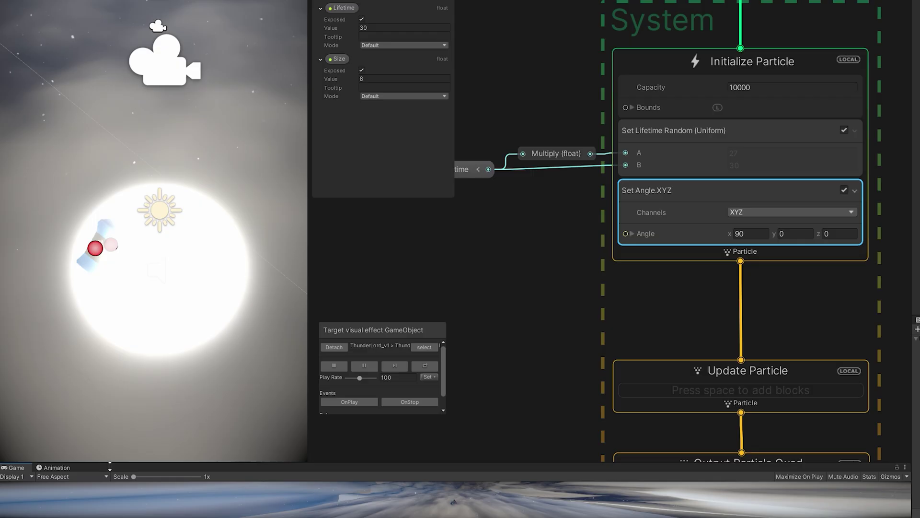
pyautogui.moveTo(135, 465); pyautogui.dragTo(135, 98)
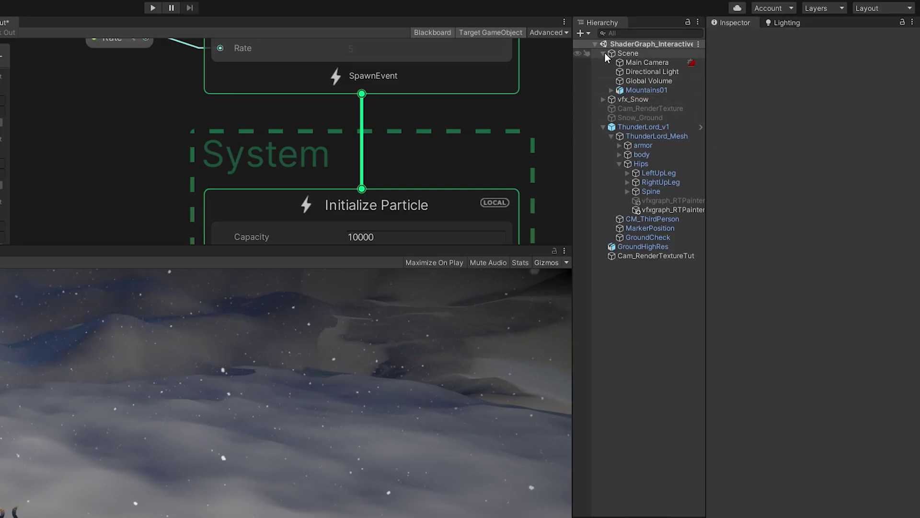
# Step: Restrict the Cam_RenderTextureTut camera's culling mask to the Particles layer only
pyautogui.click(603, 53)
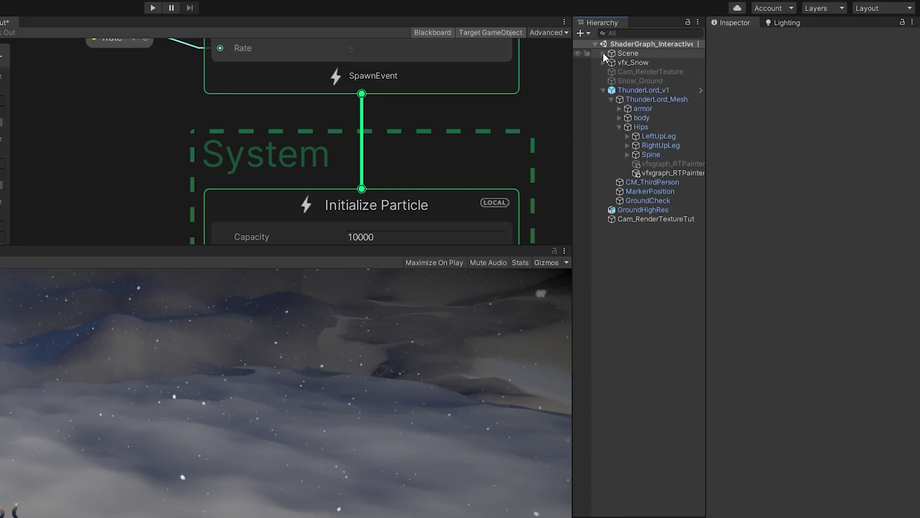
pyautogui.click(603, 90)
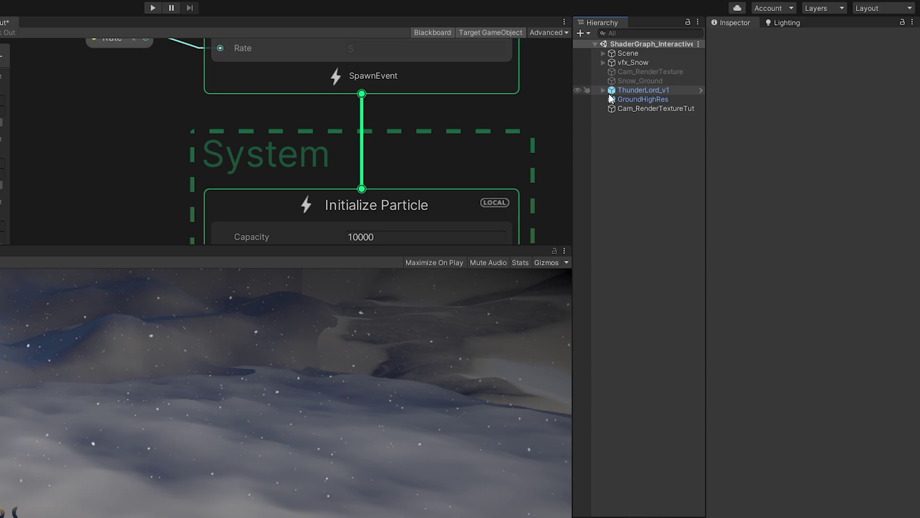
pyautogui.click(669, 113)
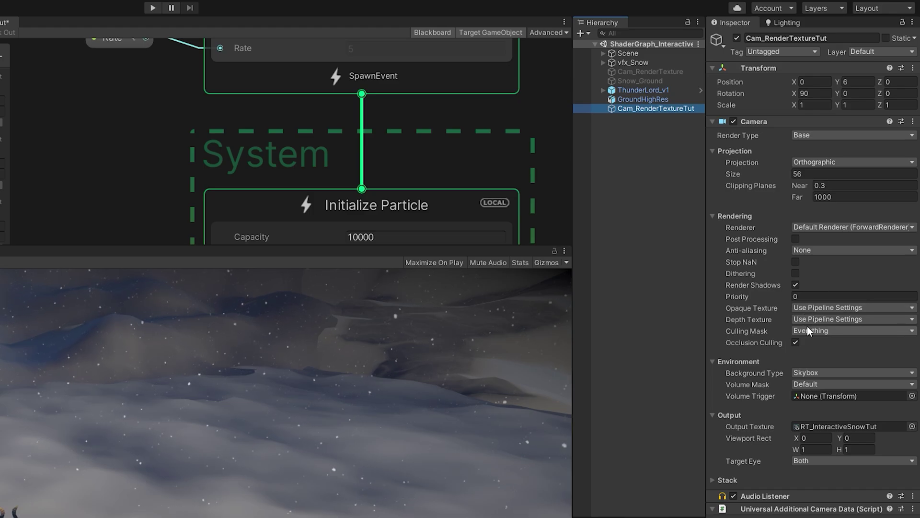
pyautogui.click(827, 332)
pyautogui.click(821, 341)
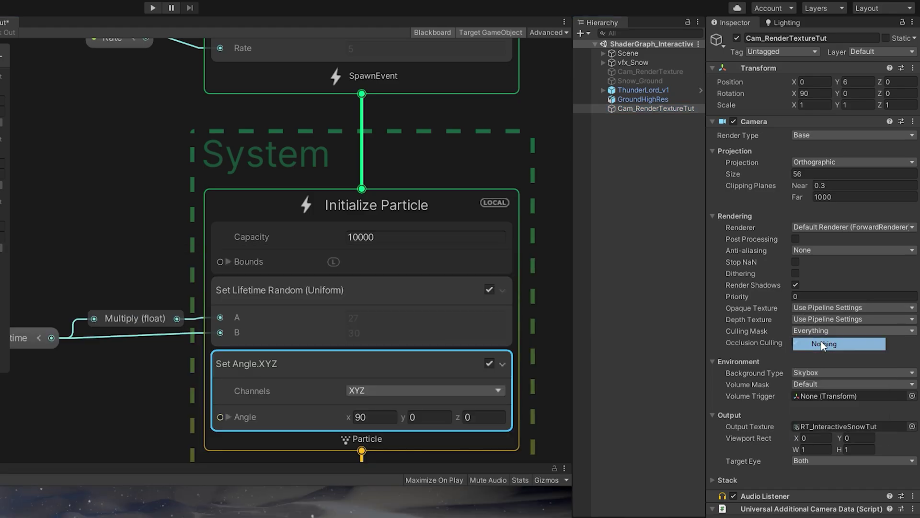
pyautogui.click(819, 333)
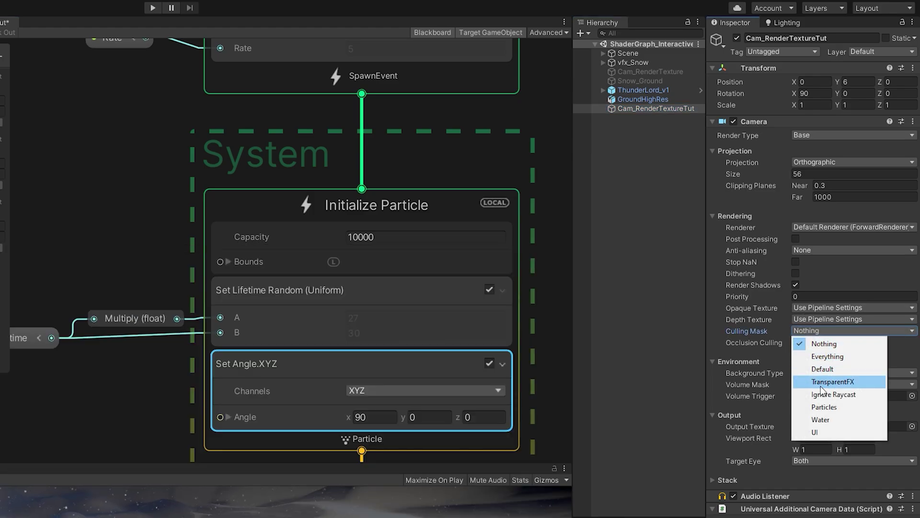
pyautogui.click(804, 406)
# Step: Set the far clipping plane of Cam_RenderTextureTut to 10
pyautogui.click(665, 73)
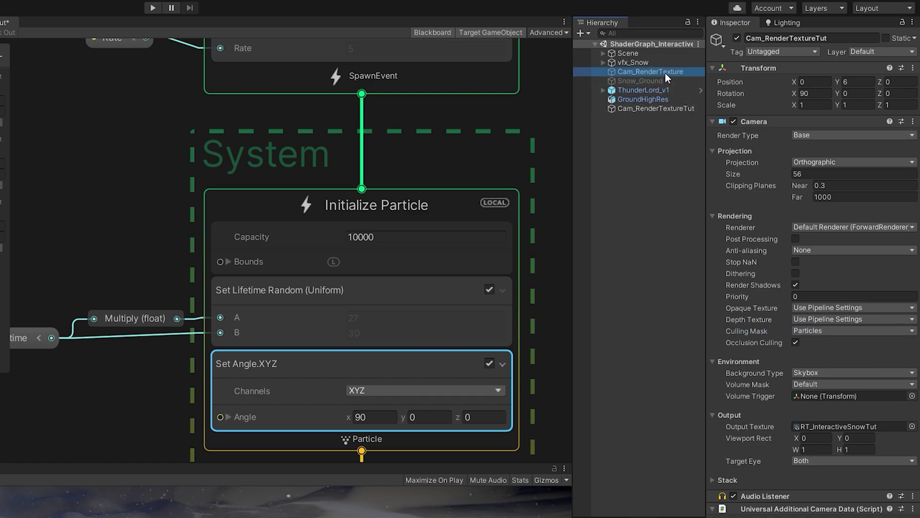
pyautogui.click(654, 109)
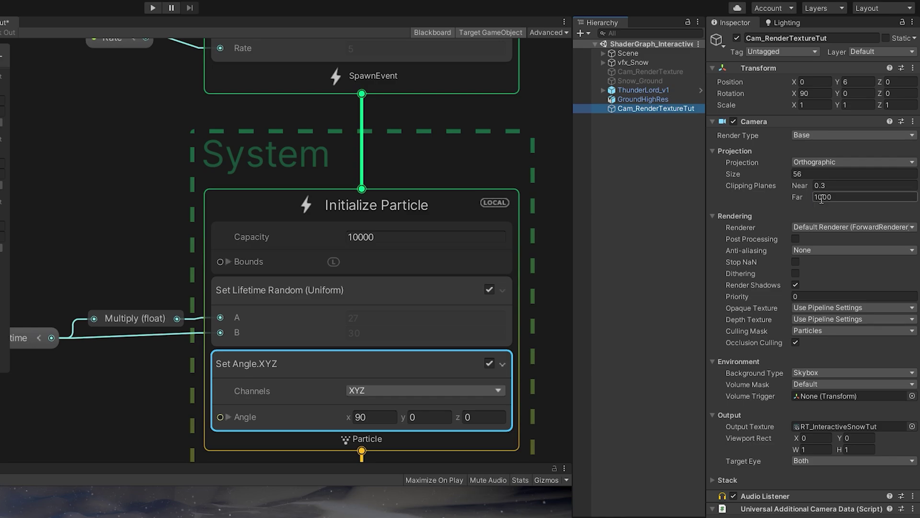
pyautogui.click(854, 199)
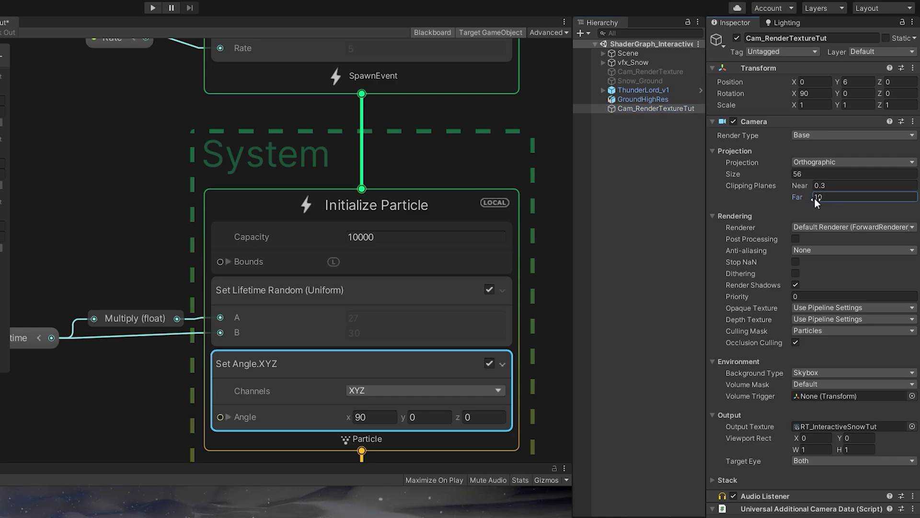
pyautogui.press('Return')
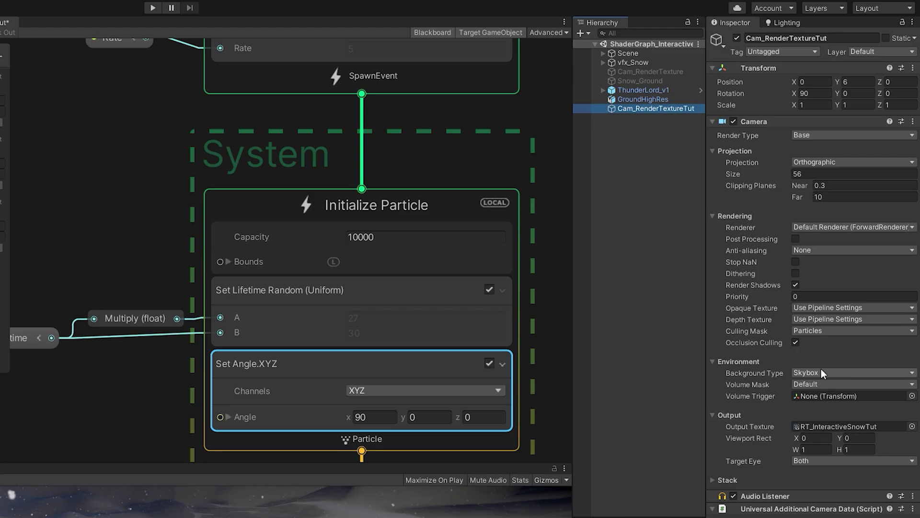
# Step: Set the background type of Cam_RenderTextureTut to Solid Color and make its background colour black
pyautogui.click(821, 372)
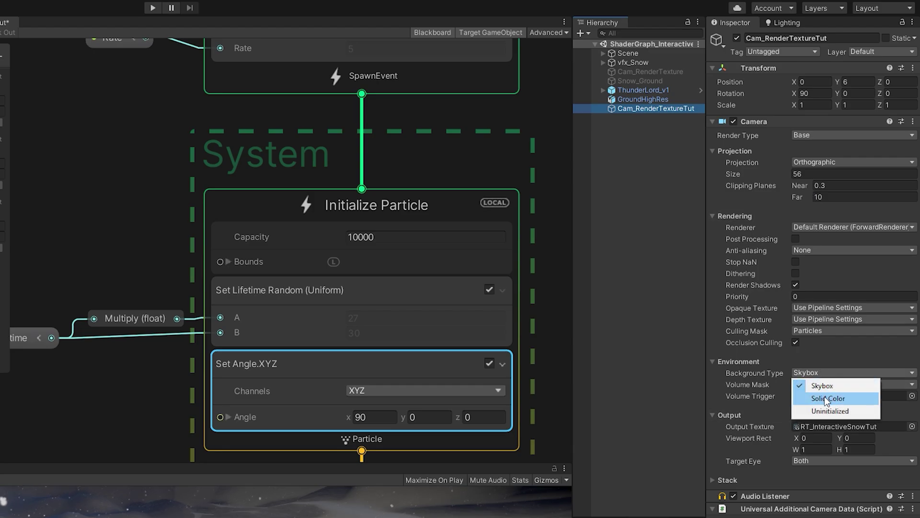
pyautogui.click(824, 395)
pyautogui.click(819, 387)
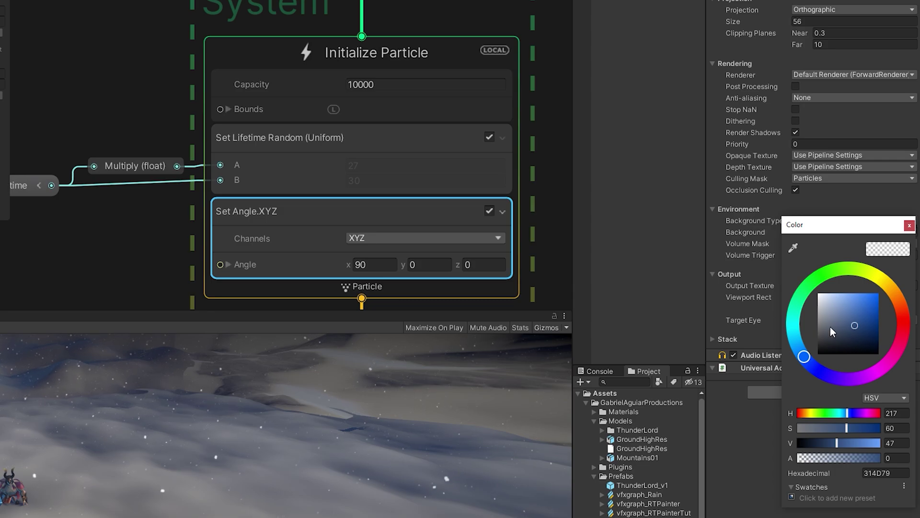
pyautogui.moveTo(830, 326); pyautogui.dragTo(764, 385)
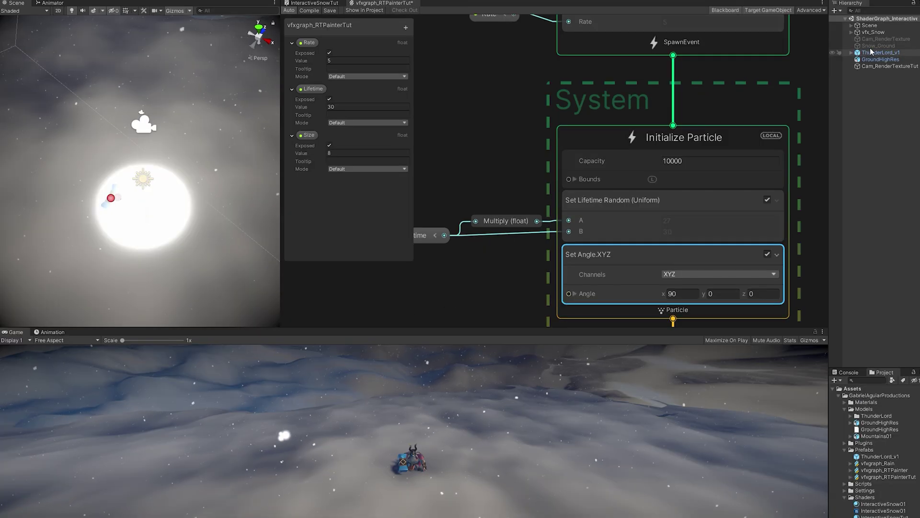
# Step: Select vfxgraph_RTPainterTut under Hips, test moving it in the scene, and switch its Initialize Particle context to World space
pyautogui.click(851, 52)
pyautogui.click(857, 59)
pyautogui.click(863, 79)
pyautogui.click(899, 114)
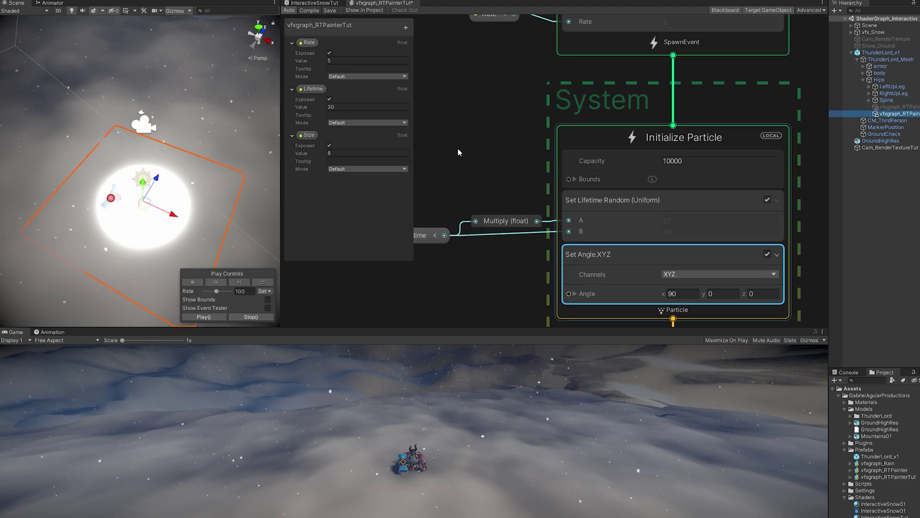
pyautogui.scroll(-5, 161, 217)
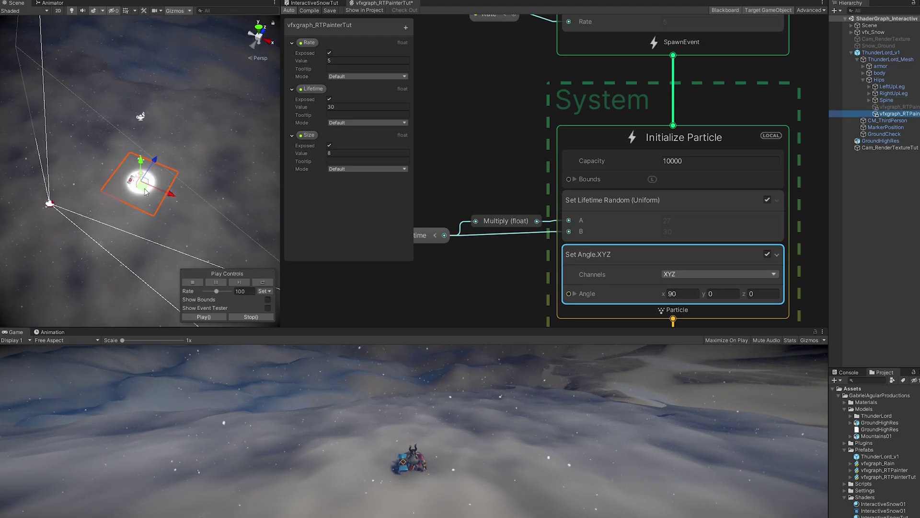
pyautogui.moveTo(145, 191); pyautogui.dragTo(164, 159)
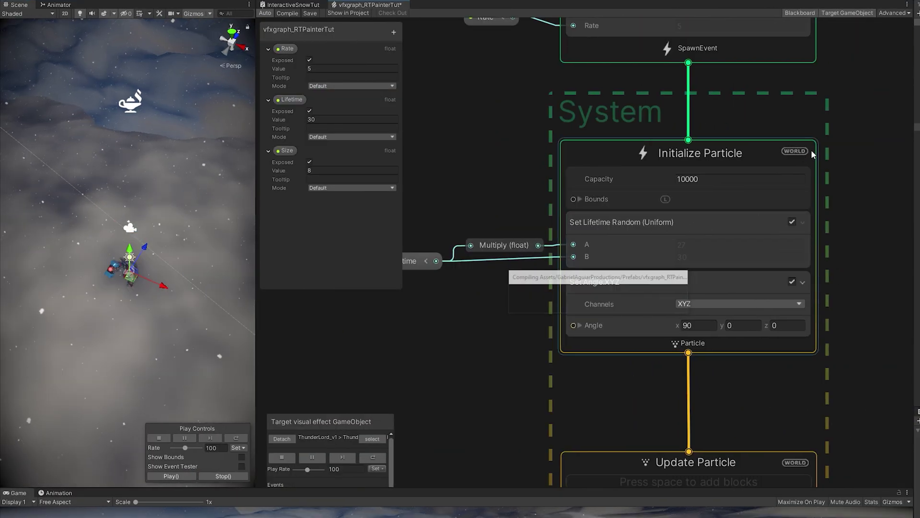
pyautogui.click(796, 151)
pyautogui.moveTo(135, 288)
pyautogui.mouseDown()
pyautogui.moveTo(174, 216)
pyautogui.moveTo(147, 279)
pyautogui.mouseUp()
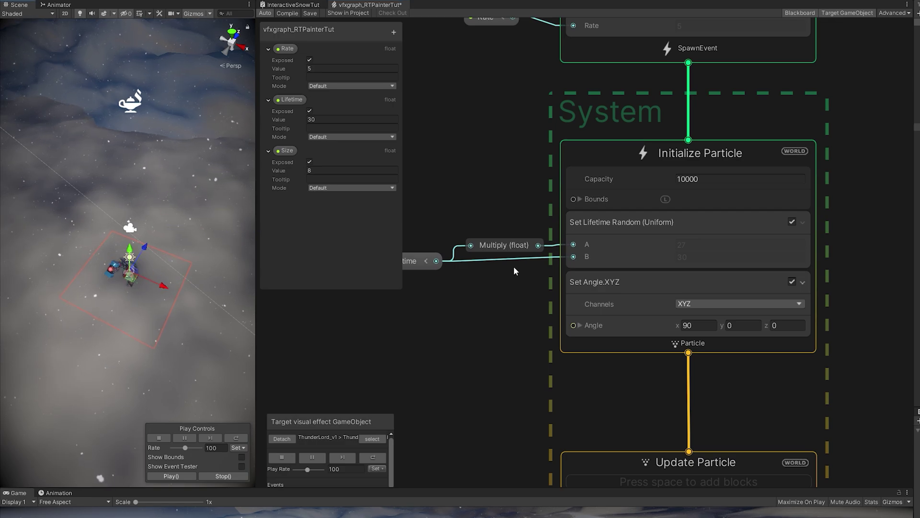
# Step: Add a Set Position block above Set Lifetime Random in the Initialize Particle context
pyautogui.click(593, 228)
pyautogui.press('space')
pyautogui.write('sde')
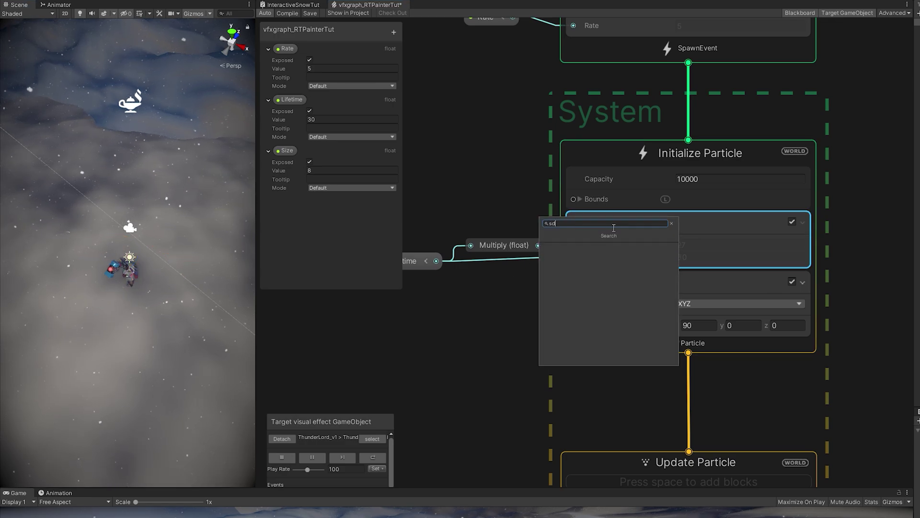
pyautogui.press('BackSpace')
pyautogui.write('et posi')
pyautogui.press('Down')
pyautogui.press('Down')
pyautogui.press('Down')
pyautogui.press('Down')
pyautogui.press('Down')
pyautogui.press('Down')
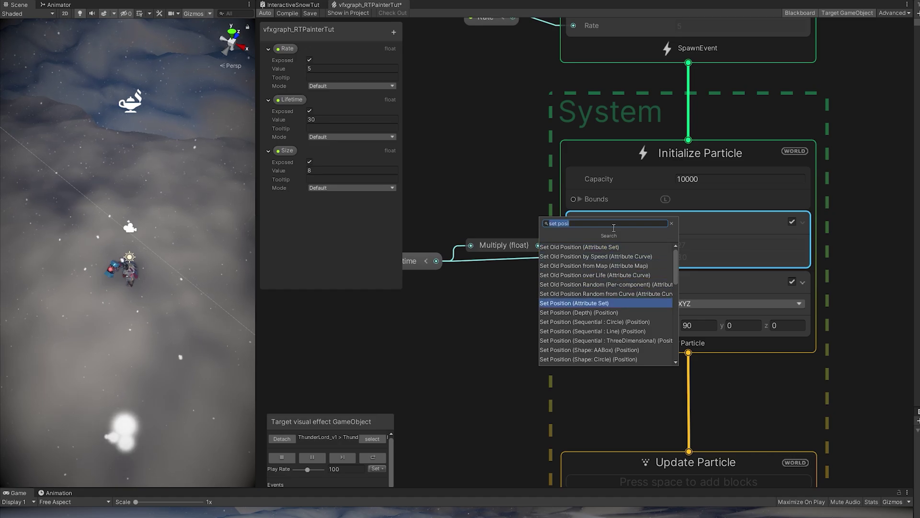
pyautogui.press('Return')
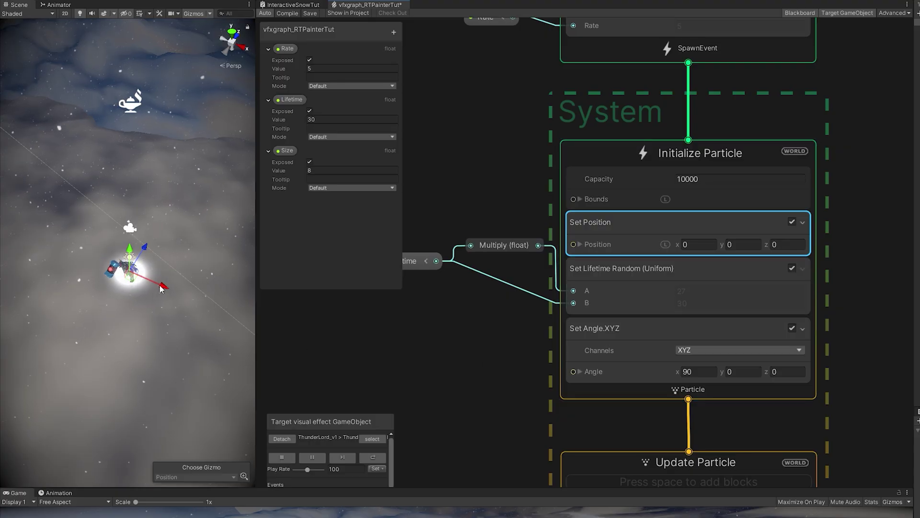
# Step: Move the Set Position point around the scene, check the trail in the Cam_RenderTextureTut preview, and reset the position to 0, 0, 0
pyautogui.moveTo(161, 287); pyautogui.dragTo(125, 348)
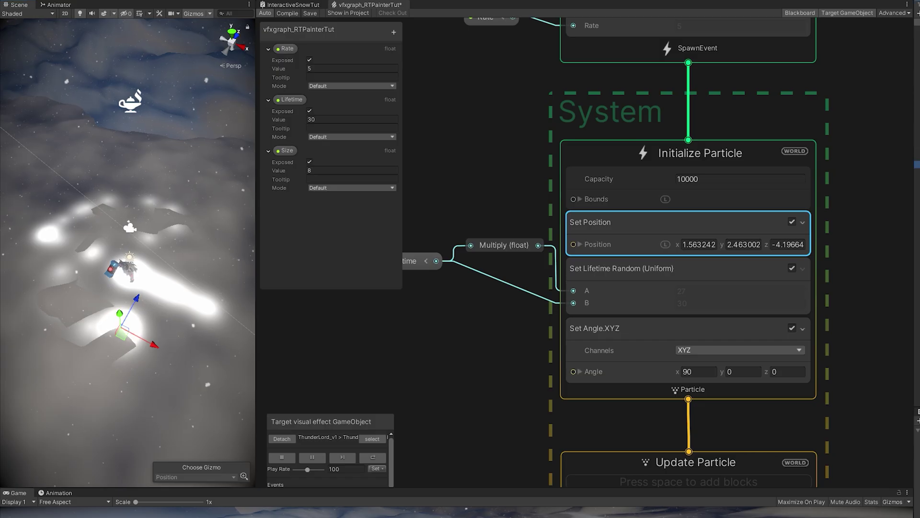
pyautogui.click(129, 227)
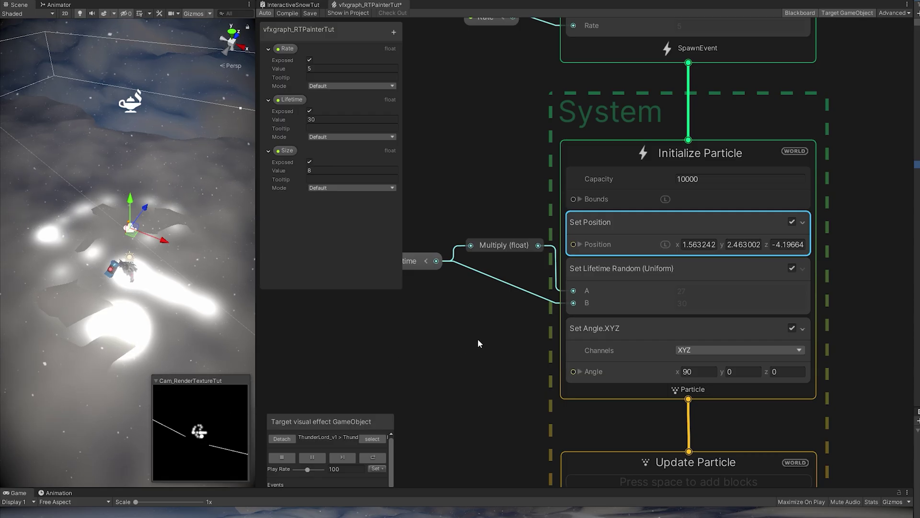
pyautogui.click(705, 248)
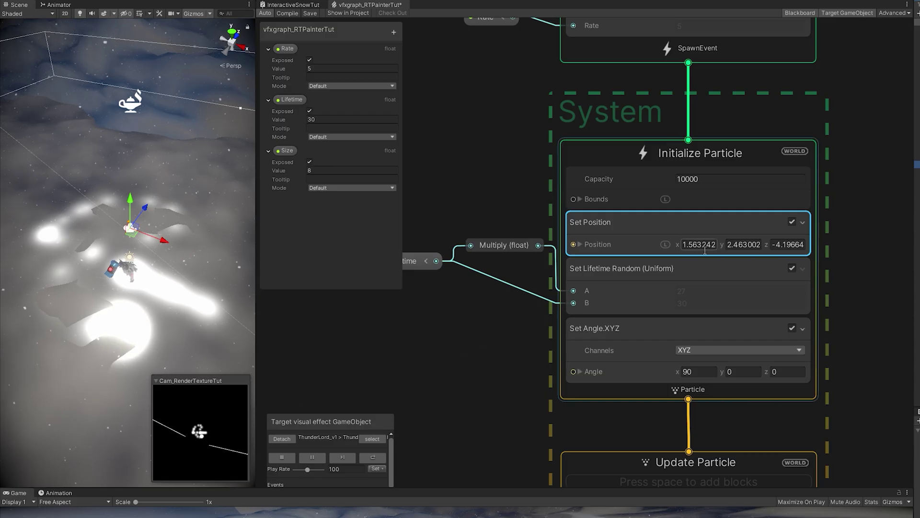
pyautogui.write('0')
pyautogui.click(731, 245)
pyautogui.write('0')
pyautogui.click(784, 245)
pyautogui.write('0')
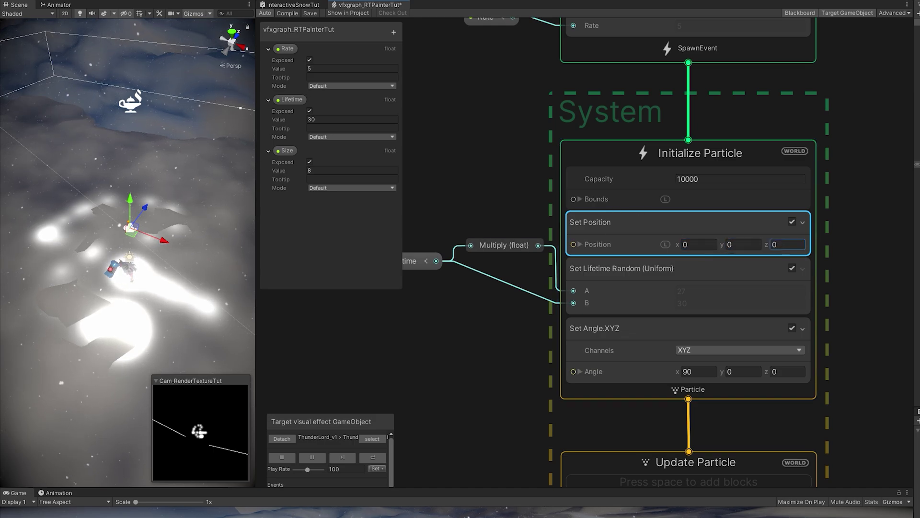
# Step: Widen the graph area, open the InteractiveSnowTut shader graph, and hide its Graph Inspector
pyautogui.click(918, 126)
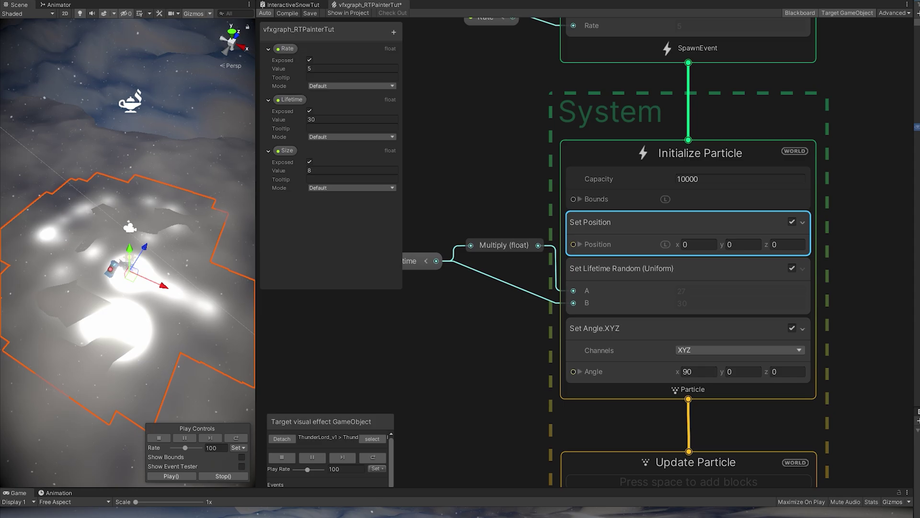
pyautogui.scroll(-5, 146, 300)
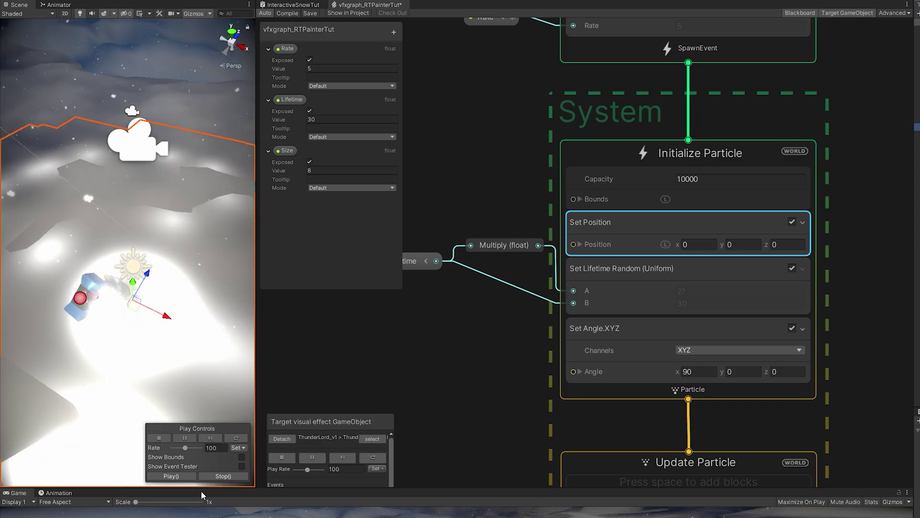
pyautogui.moveTo(256, 332); pyautogui.dragTo(165, 332)
pyautogui.click(219, 6)
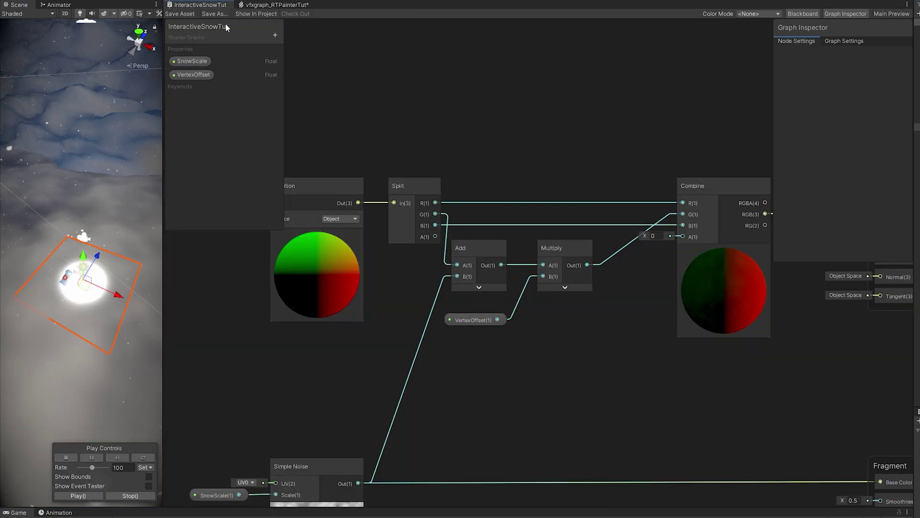
pyautogui.scroll(-3, 523, 364)
pyautogui.moveTo(528, 375); pyautogui.dragTo(560, 267, button='middle')
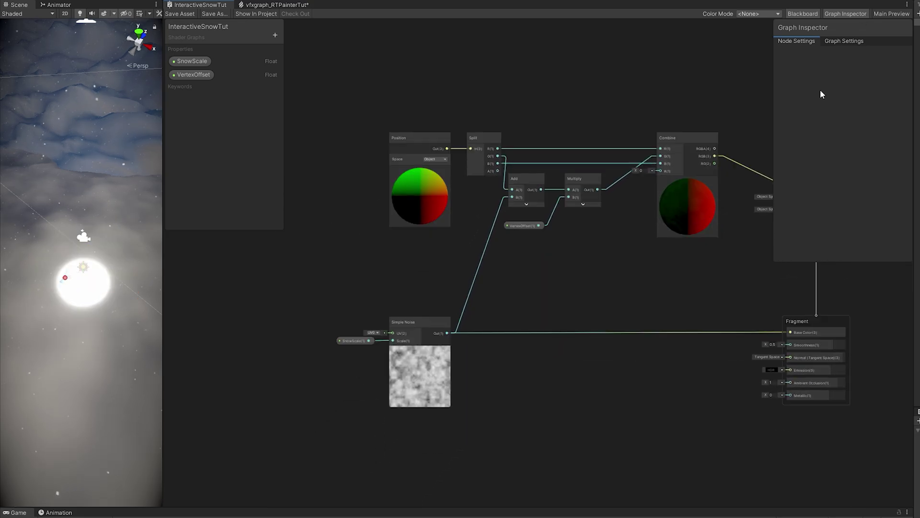
pyautogui.click(843, 14)
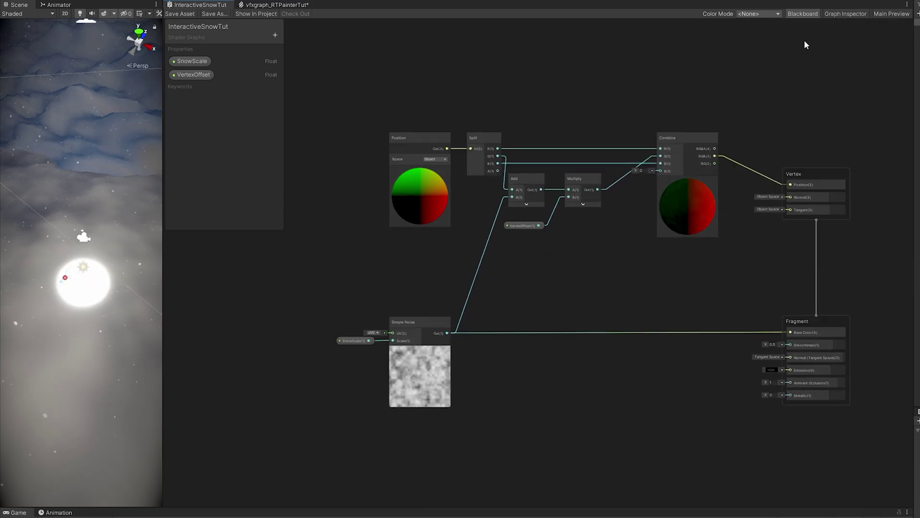
# Step: Add a Texture 2D property named RenderTexture to the InteractiveSnowTut shader graph
pyautogui.click(83, 236)
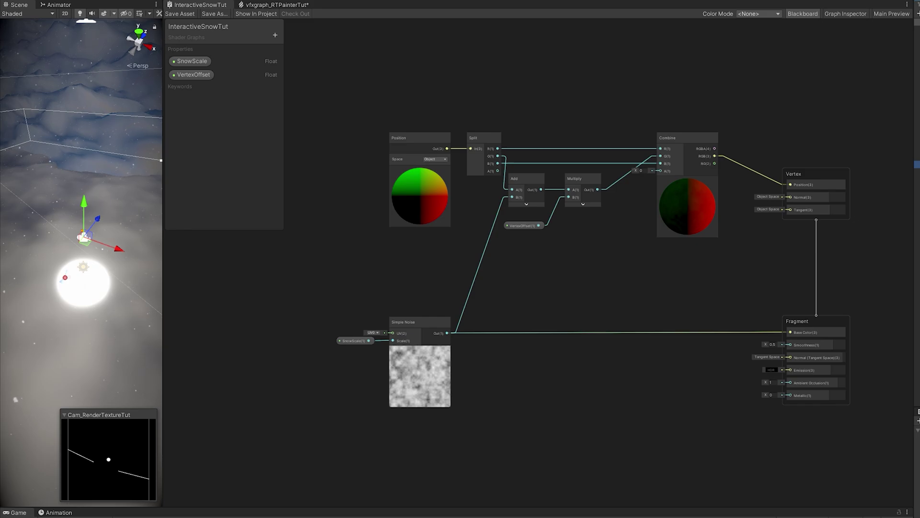
pyautogui.click(274, 35)
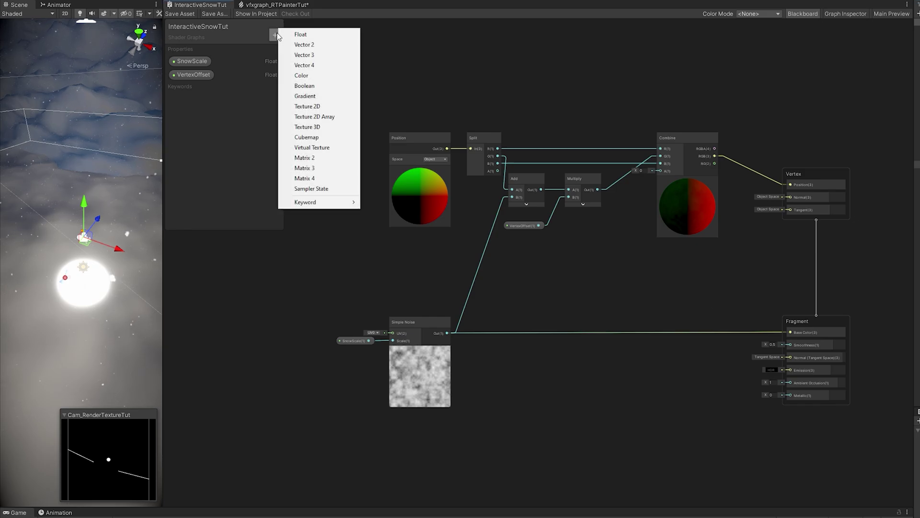
pyautogui.click(311, 107)
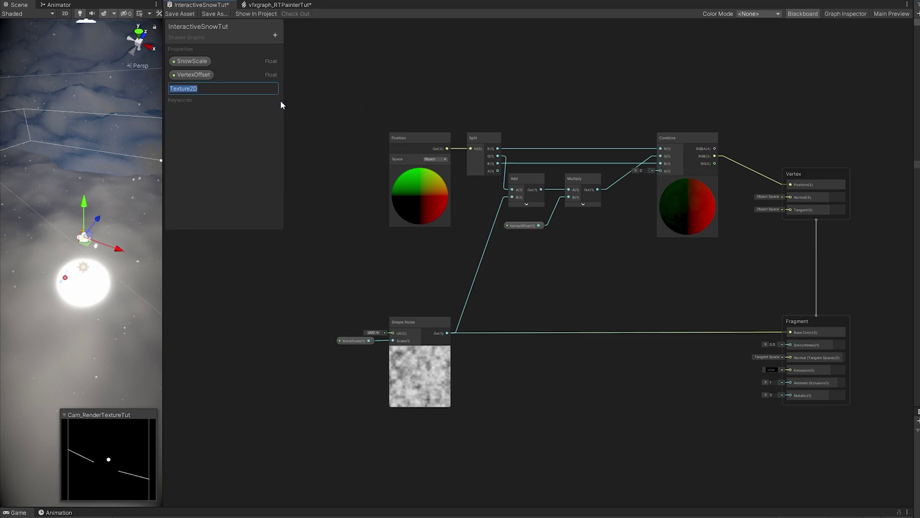
pyautogui.write('RenderTexture')
pyautogui.press('Return')
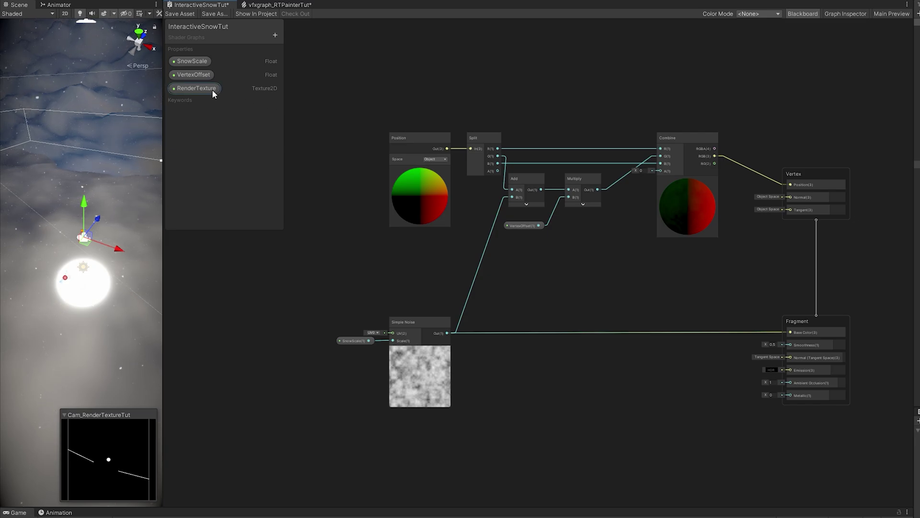
# Step: Place the RenderTexture property in the graph and connect it to a new Sample Texture 2D LOD node
pyautogui.moveTo(213, 90); pyautogui.dragTo(220, 314)
pyautogui.moveTo(251, 294); pyautogui.dragTo(497, 273, button='middle')
pyautogui.scroll(4, 496, 273)
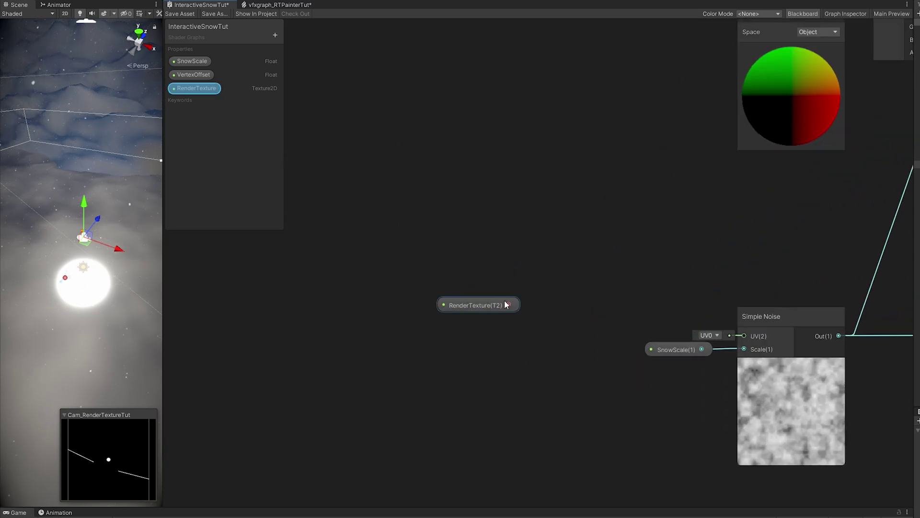
pyautogui.moveTo(505, 301); pyautogui.dragTo(391, 281)
pyautogui.write('s')
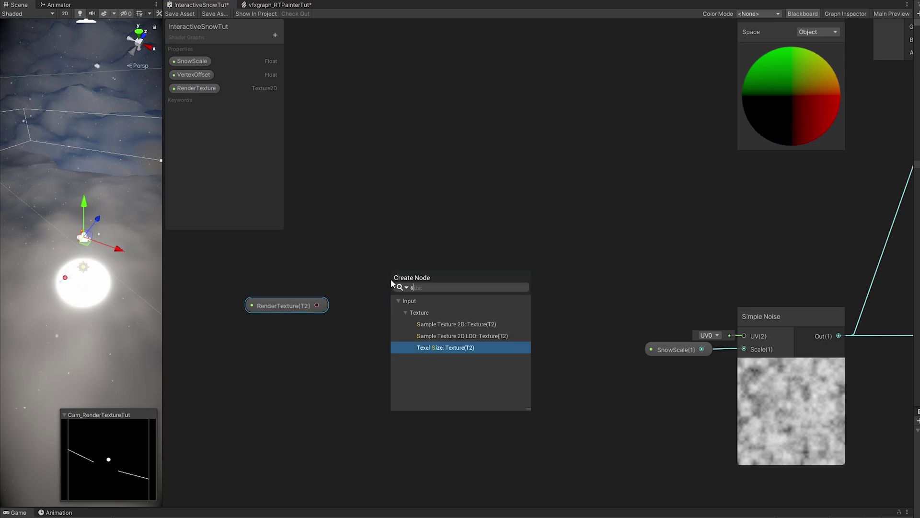
pyautogui.write('ample')
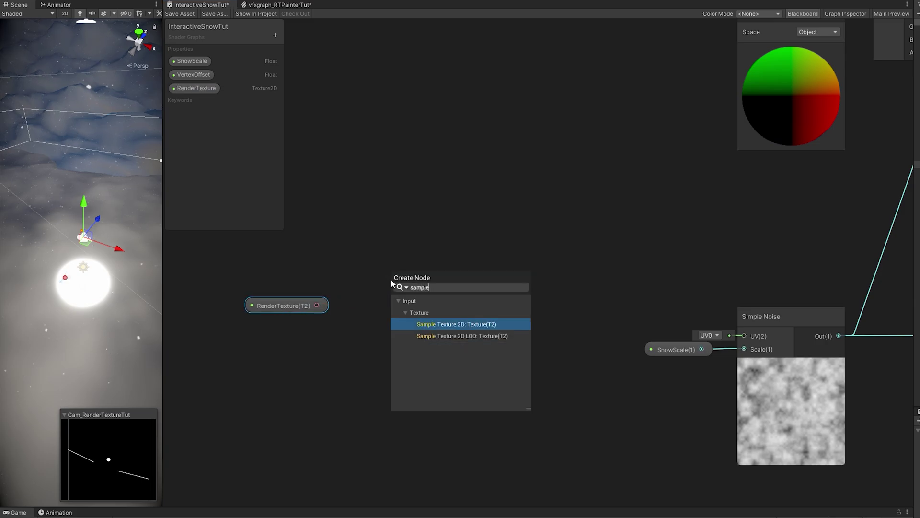
pyautogui.click(479, 337)
pyautogui.moveTo(490, 210); pyautogui.dragTo(602, 176, button='middle')
pyautogui.moveTo(523, 255); pyautogui.dragTo(506, 271)
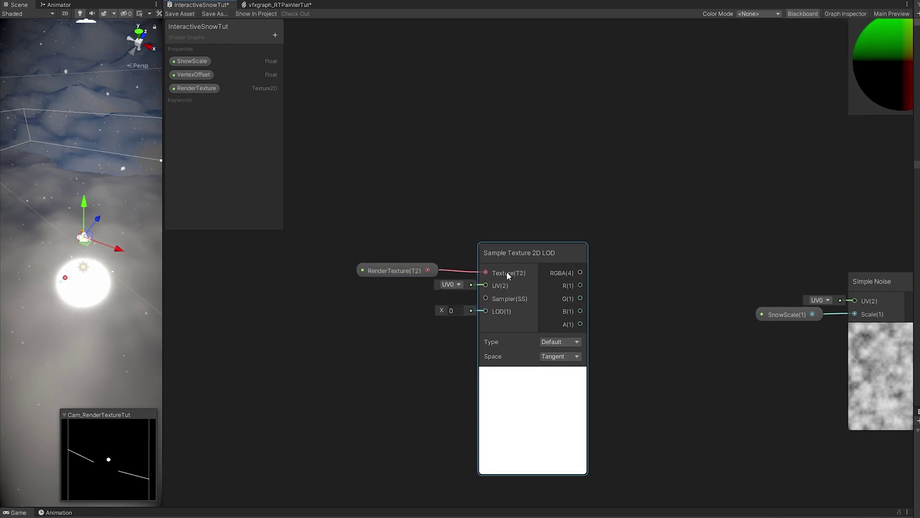
# Step: Create a One Minus node fed by the RGBA output of Sample Texture 2D LOD
pyautogui.moveTo(685, 300); pyautogui.dragTo(693, 253, button='middle')
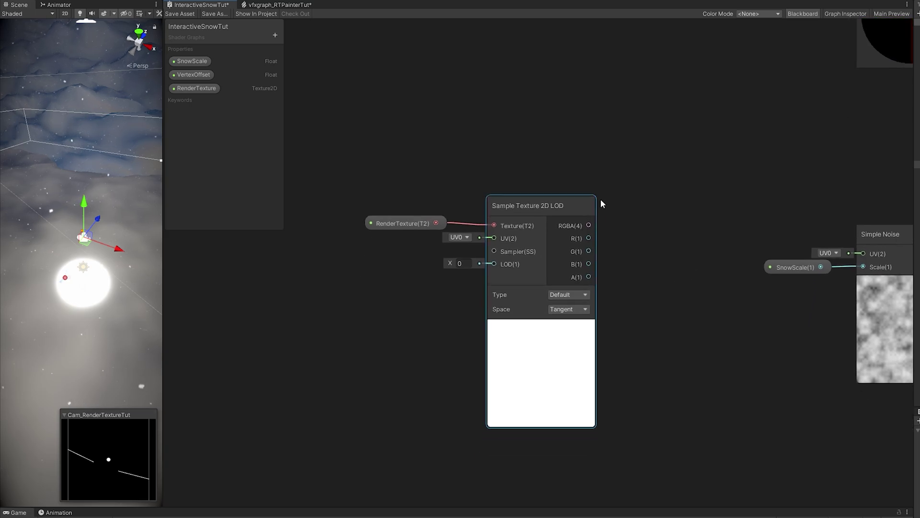
pyautogui.moveTo(554, 171); pyautogui.dragTo(360, 281)
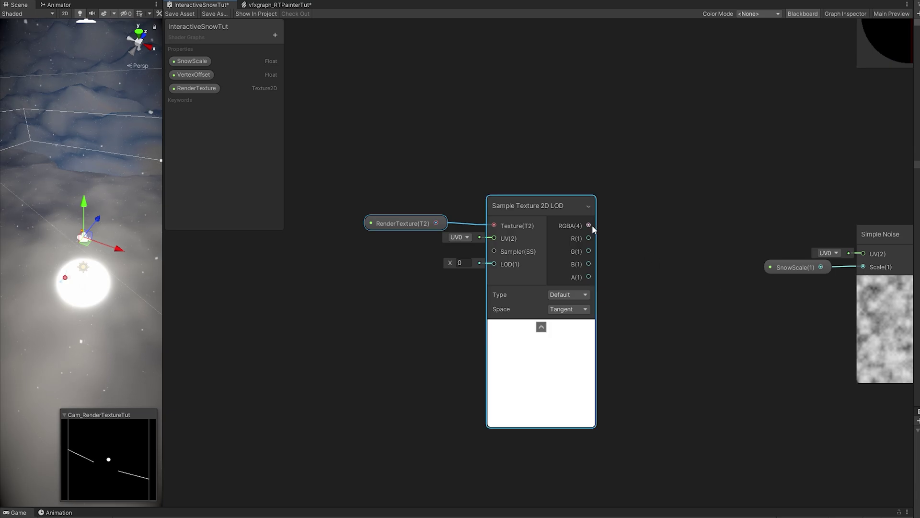
pyautogui.moveTo(590, 225); pyautogui.dragTo(660, 214)
pyautogui.press('Escape')
pyautogui.moveTo(797, 226); pyautogui.dragTo(714, 236, button='middle')
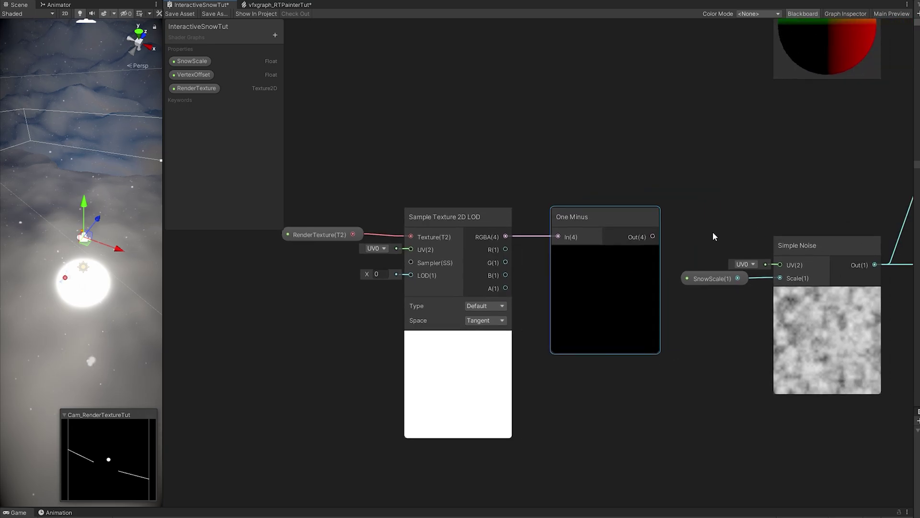
# Step: Move the RenderTexture, Sample Texture 2D LOD and One Minus nodes below the Simple Noise node
pyautogui.moveTo(602, 160); pyautogui.dragTo(319, 320)
pyautogui.scroll(-3, 489, 331)
pyautogui.moveTo(547, 266); pyautogui.dragTo(691, 416)
pyautogui.scroll(-1, 845, 383)
pyautogui.moveTo(846, 383); pyautogui.dragTo(693, 304, button='middle')
pyautogui.scroll(2, 652, 334)
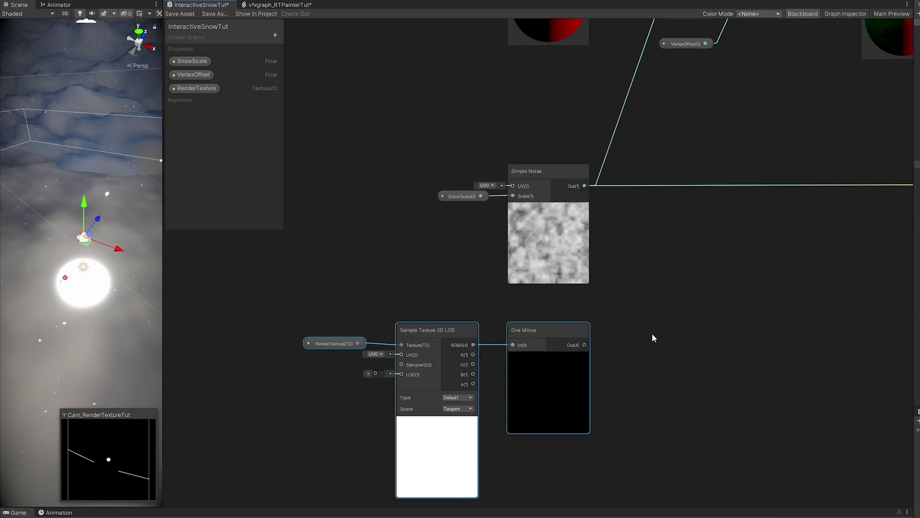
pyautogui.moveTo(652, 334); pyautogui.dragTo(548, 357, button='middle')
pyautogui.click(551, 324)
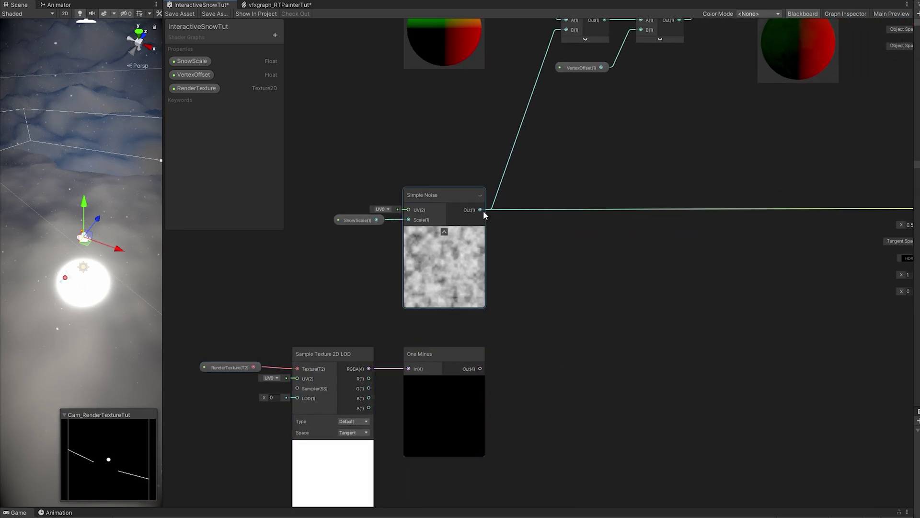
# Step: Sum Simple Noise and One Minus in a new Add node and feed it into B of the vertex chain's Add node
pyautogui.moveTo(480, 209); pyautogui.dragTo(585, 288)
pyautogui.write('add')
pyautogui.click(628, 337)
pyautogui.moveTo(480, 368); pyautogui.dragTo(579, 281)
pyautogui.moveTo(626, 216); pyautogui.dragTo(562, 356, button='middle')
pyautogui.moveTo(564, 422); pyautogui.dragTo(501, 168)
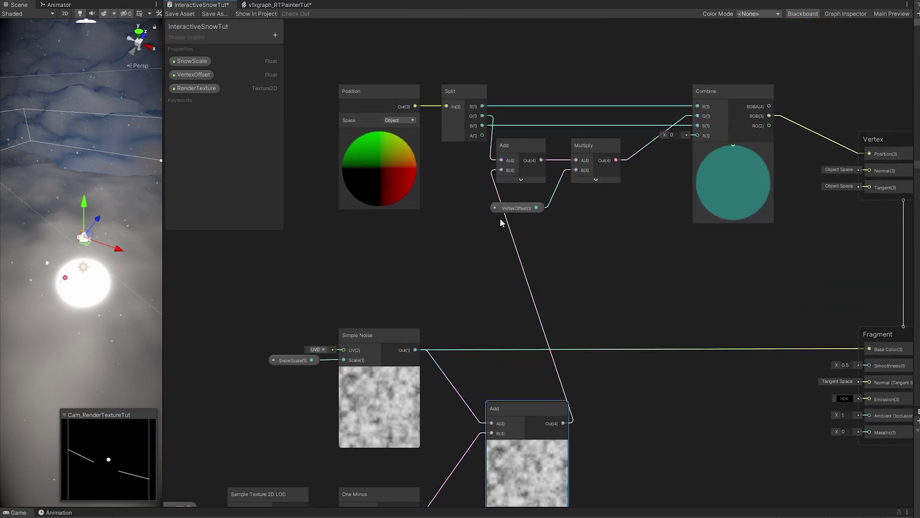
# Step: Shift the noise, texture-sampling and new Add nodes further left in the graph to tidy the layout
pyautogui.moveTo(480, 448); pyautogui.dragTo(635, 336, button='middle')
pyautogui.scroll(-2, 635, 335)
pyautogui.moveTo(661, 437); pyautogui.dragTo(392, 272)
pyautogui.moveTo(667, 308); pyautogui.dragTo(588, 277)
pyautogui.click(624, 279)
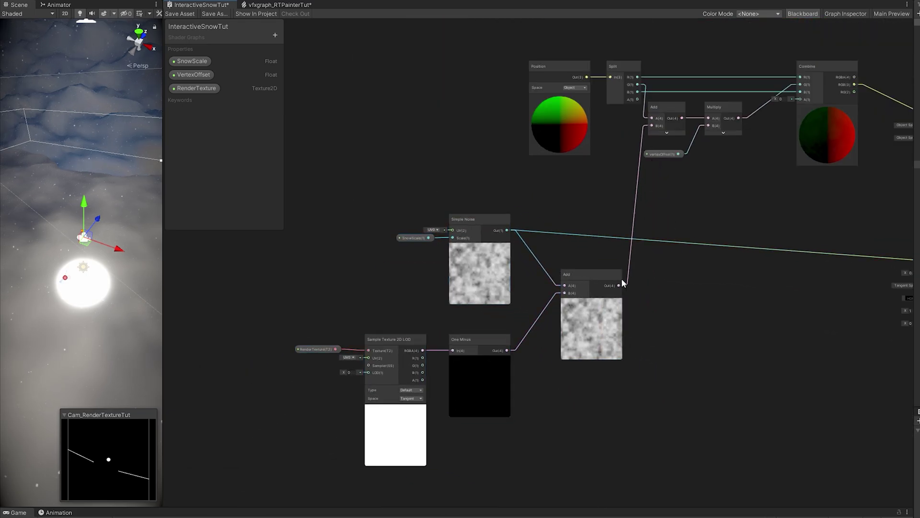
# Step: Disconnect Simple Noise from the fragment Base Color and create a Multiply node fed by the new Add node
pyautogui.moveTo(621, 277); pyautogui.dragTo(492, 278, button='middle')
pyautogui.click(757, 258)
pyautogui.press('Delete')
pyautogui.scroll(3, 677, 281)
pyautogui.moveTo(670, 283); pyautogui.dragTo(633, 308, button='middle')
pyautogui.moveTo(353, 312); pyautogui.dragTo(582, 294)
pyautogui.write('mul')
pyautogui.doubleClick(515, 341)
# Step: Add a Color property named SnowColor and put it first in the property list
pyautogui.click(275, 35)
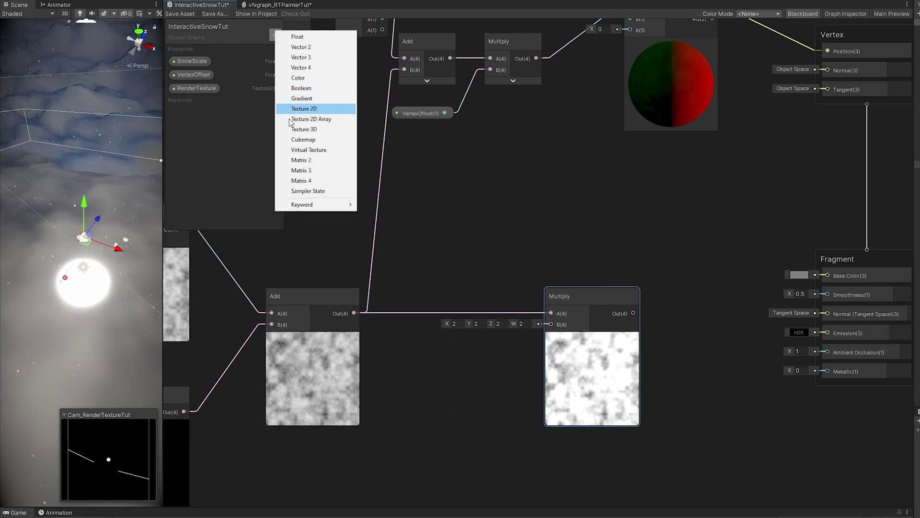
pyautogui.click(318, 79)
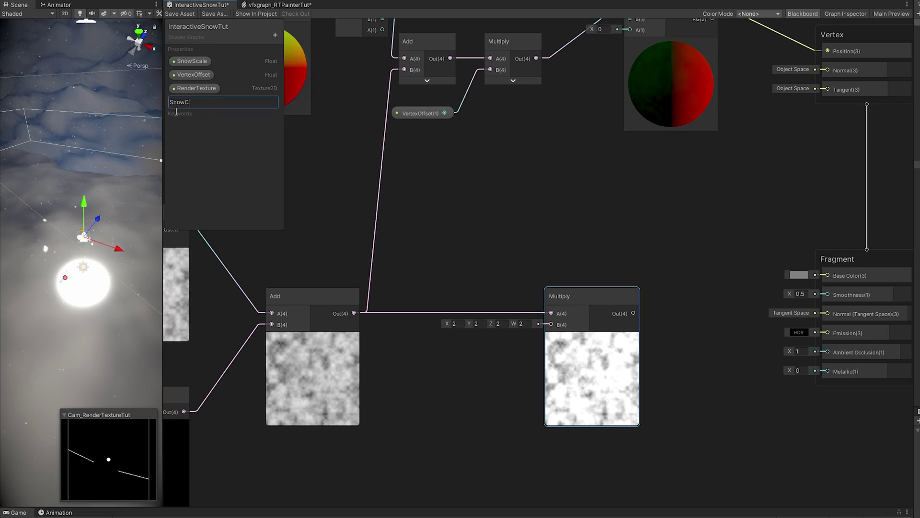
pyautogui.write('SnowColor')
pyautogui.press('Return')
pyautogui.moveTo(182, 101); pyautogui.dragTo(199, 63)
# Step: Give SnowColor an opaque white default and HDR mode in the Graph Inspector, and hide the inspector
pyautogui.click(844, 14)
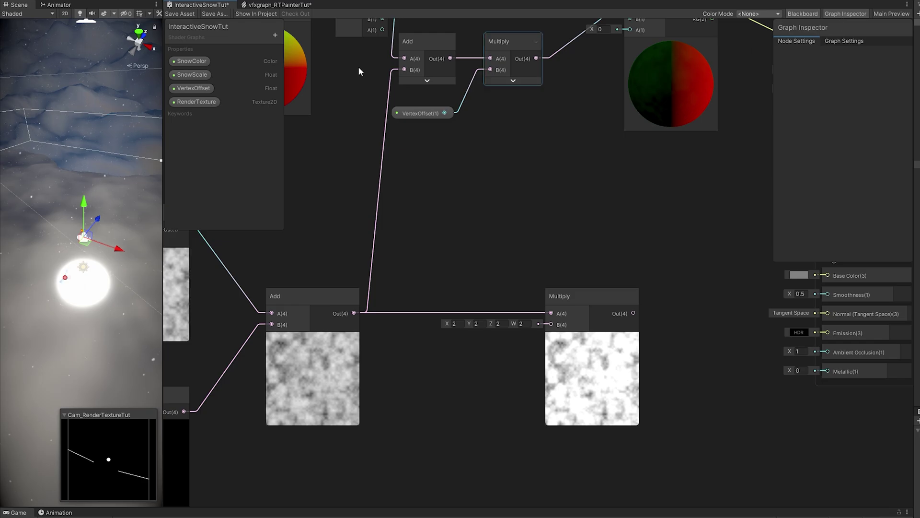
pyautogui.click(191, 61)
pyautogui.click(854, 88)
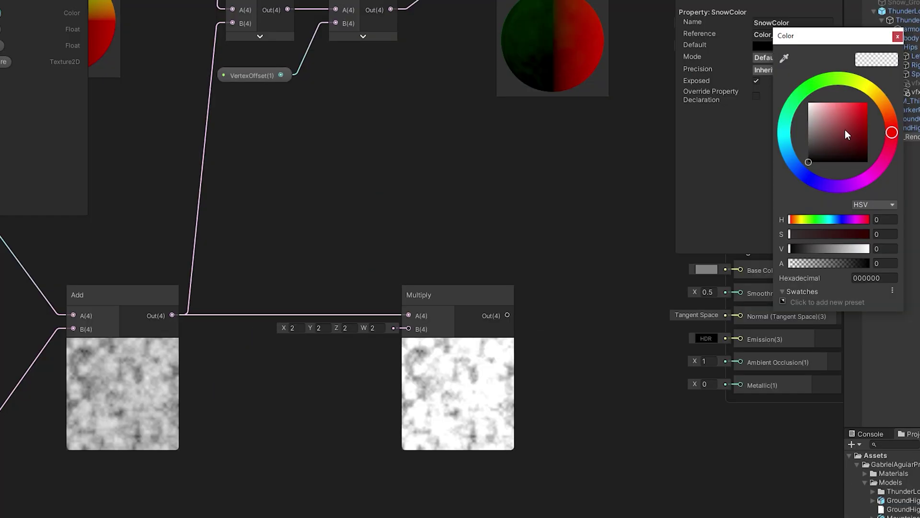
pyautogui.moveTo(845, 131); pyautogui.dragTo(697, 8)
pyautogui.moveTo(841, 263); pyautogui.dragTo(913, 270)
pyautogui.click(897, 36)
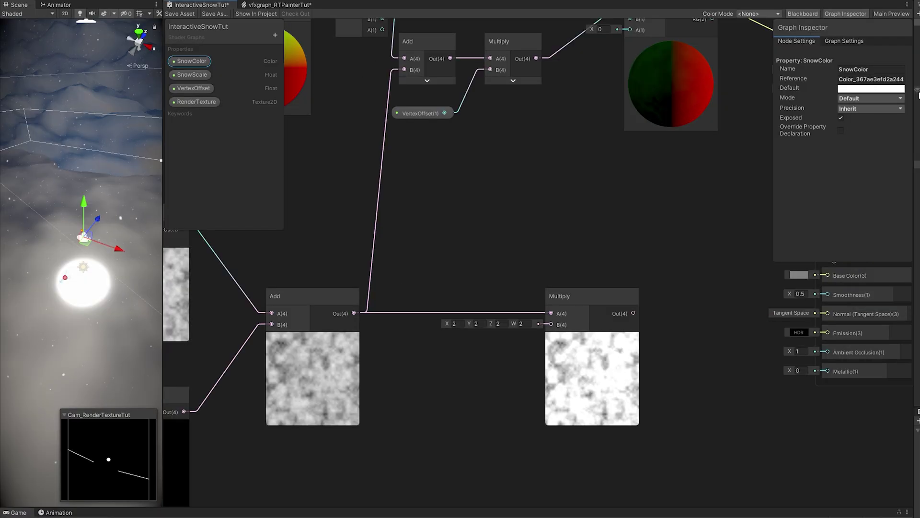
pyautogui.click(863, 108)
pyautogui.click(845, 14)
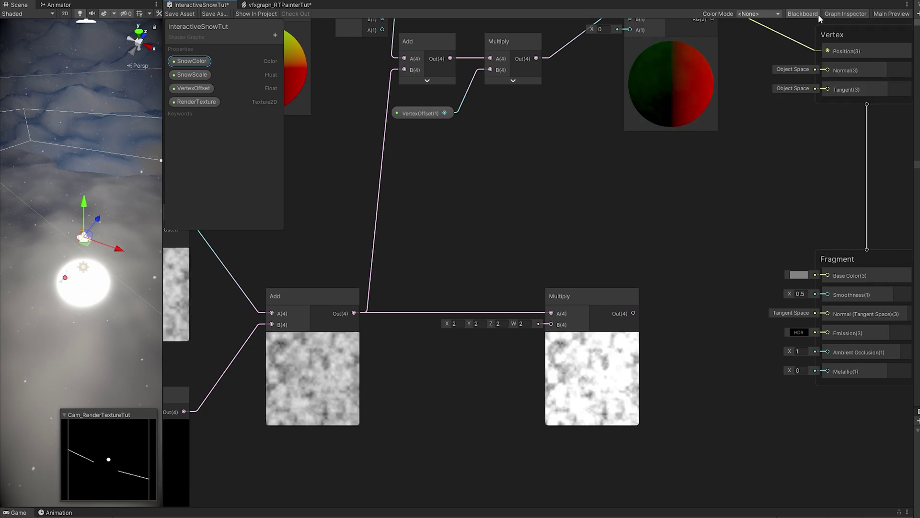
# Step: Connect SnowColor to the new Multiply node's B input and the Multiply output to Base Color, and save the shader asset
pyautogui.moveTo(474, 352); pyautogui.dragTo(501, 419)
pyautogui.moveTo(633, 313); pyautogui.dragTo(827, 275)
pyautogui.scroll(-4, 828, 277)
pyautogui.moveTo(718, 432); pyautogui.dragTo(317, 240)
pyautogui.moveTo(712, 290); pyautogui.dragTo(751, 278)
pyautogui.click(700, 263)
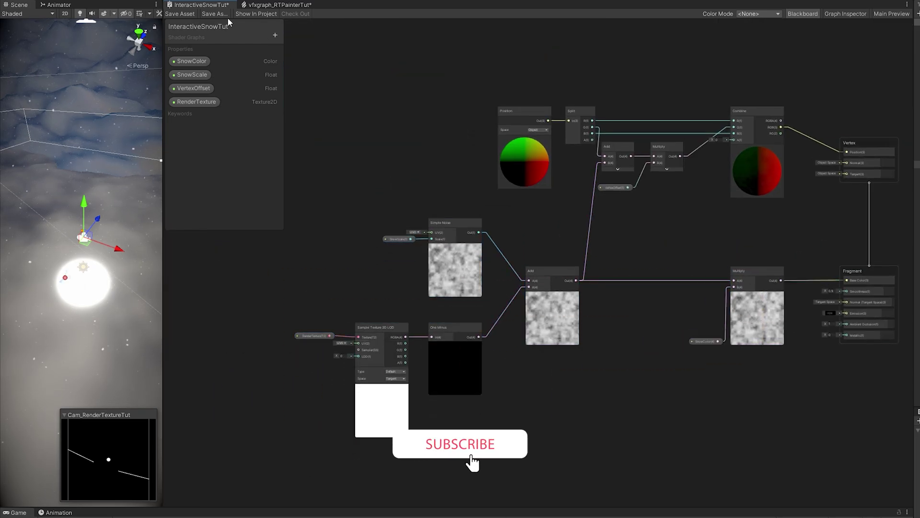
pyautogui.click(179, 13)
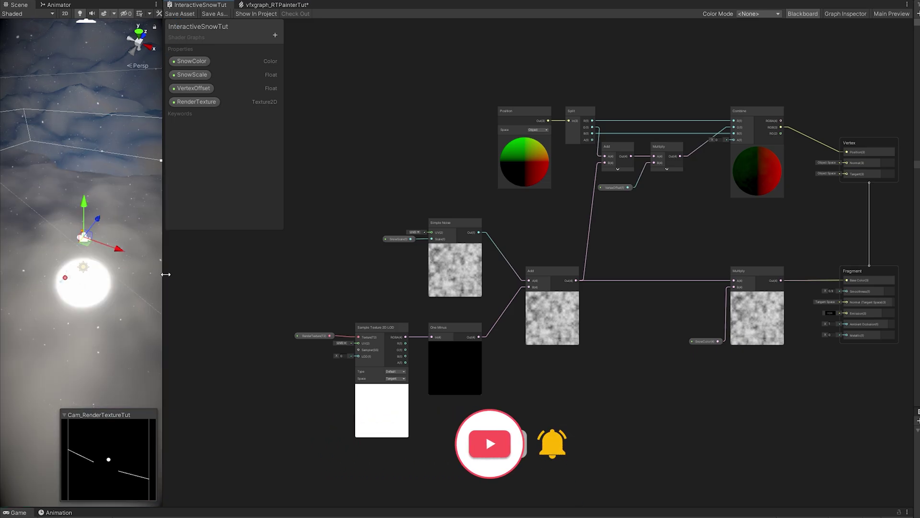
# Step: Collapse ThunderLord_v1, select GroundHighRes, and assign the second RT_Intera… render texture to its material's RenderTexture property
pyautogui.moveTo(162, 286); pyautogui.dragTo(668, 290)
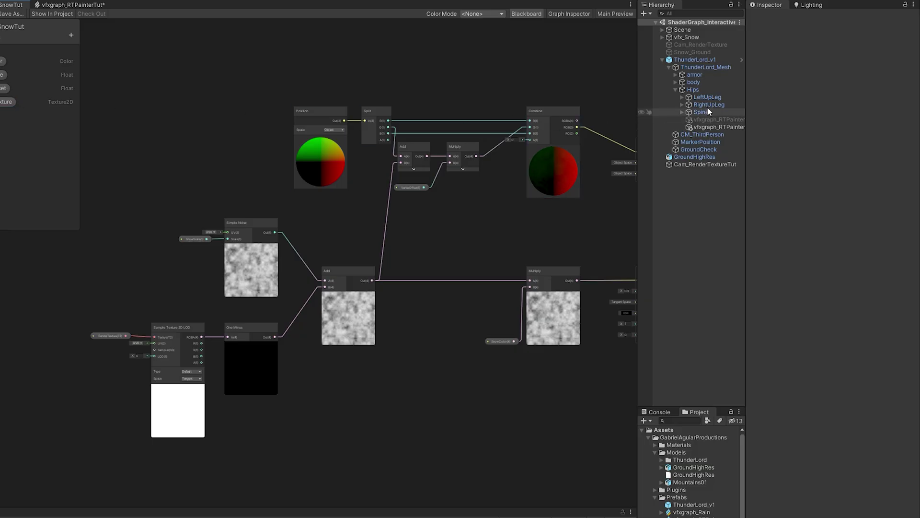
pyautogui.click(662, 60)
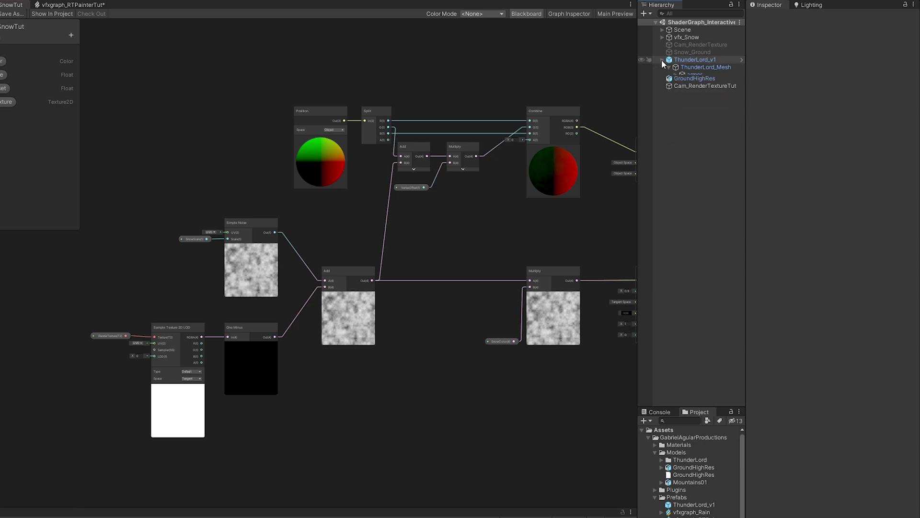
pyautogui.click(673, 67)
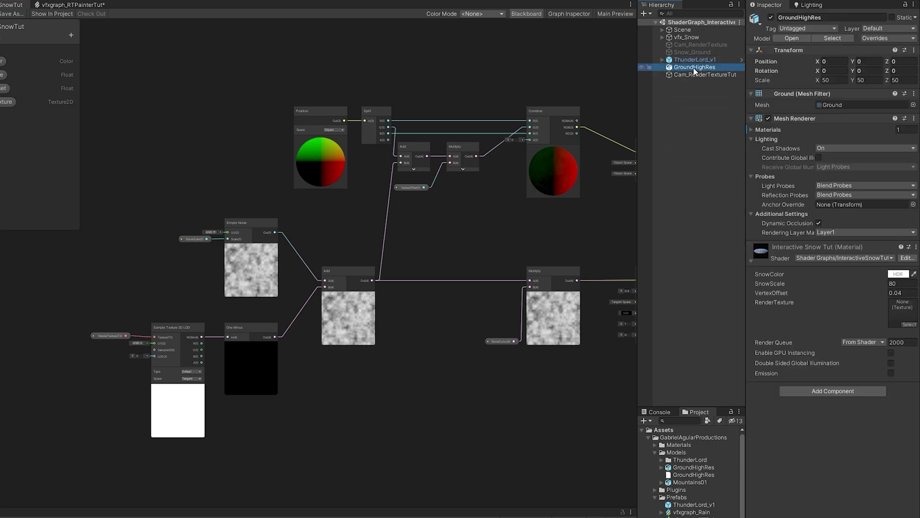
pyautogui.click(909, 324)
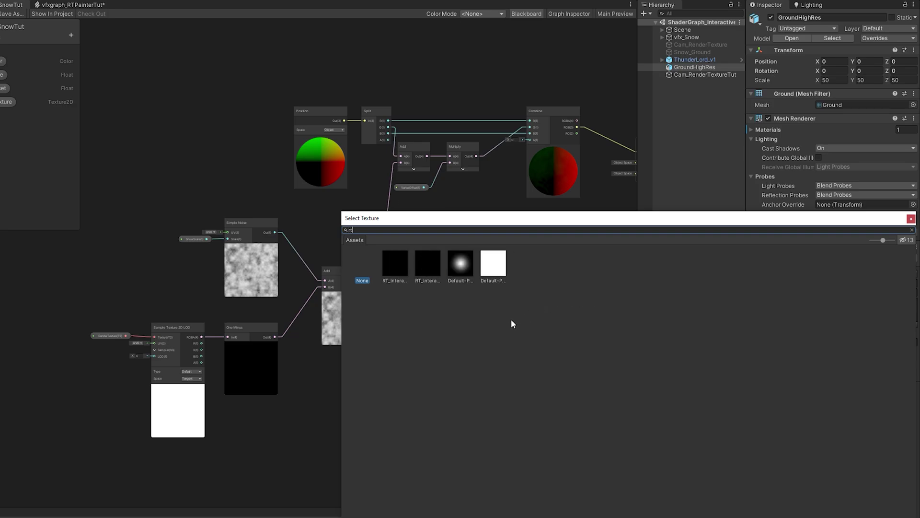
pyautogui.click(427, 277)
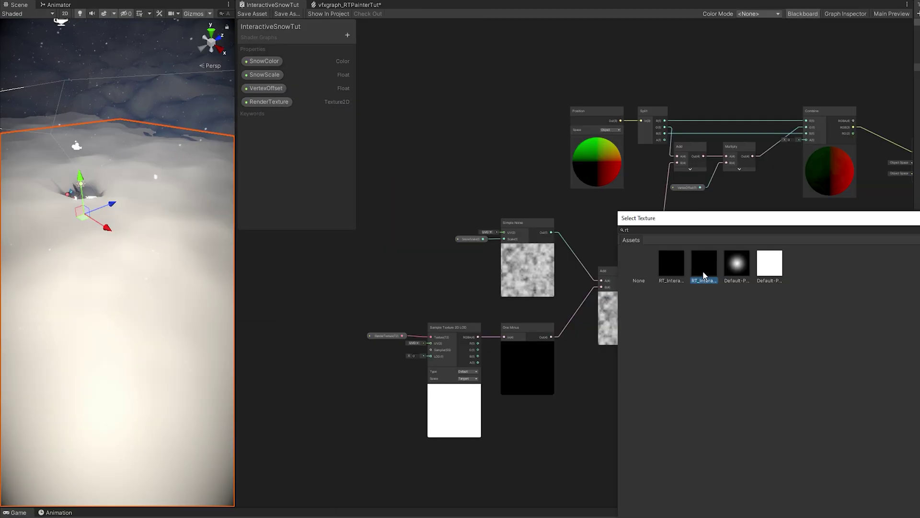
pyautogui.doubleClick(703, 276)
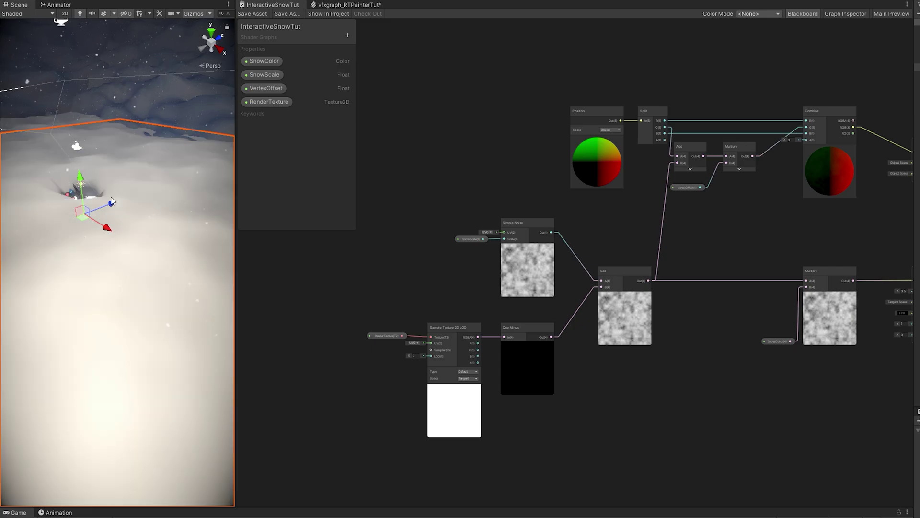
# Step: Widen the Scene view, move vfxgraph_RTPainterTut around the snow to test its trail, and check the Cam_RenderTextureTut preview
pyautogui.moveTo(239, 234); pyautogui.dragTo(624, 235)
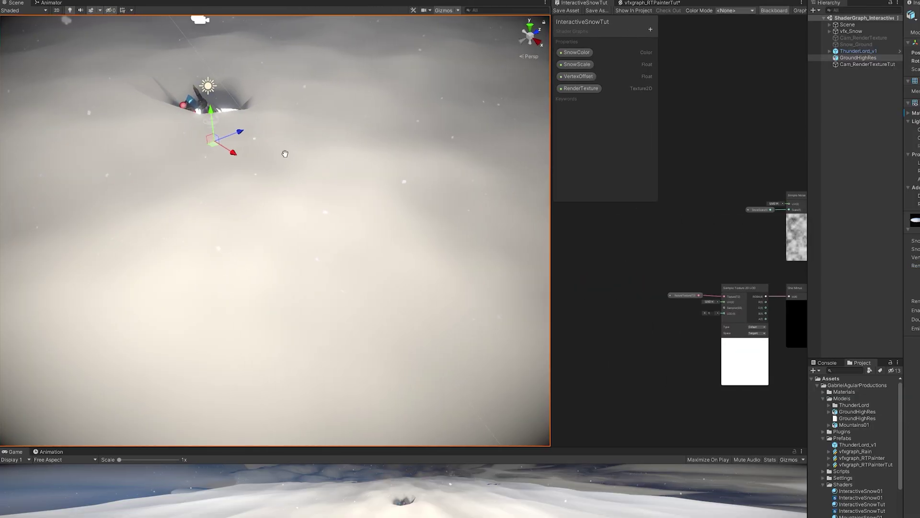
pyautogui.keyDown('alt'); pyautogui.moveTo(323, 176); pyautogui.dragTo(354, 215); pyautogui.keyUp('alt')
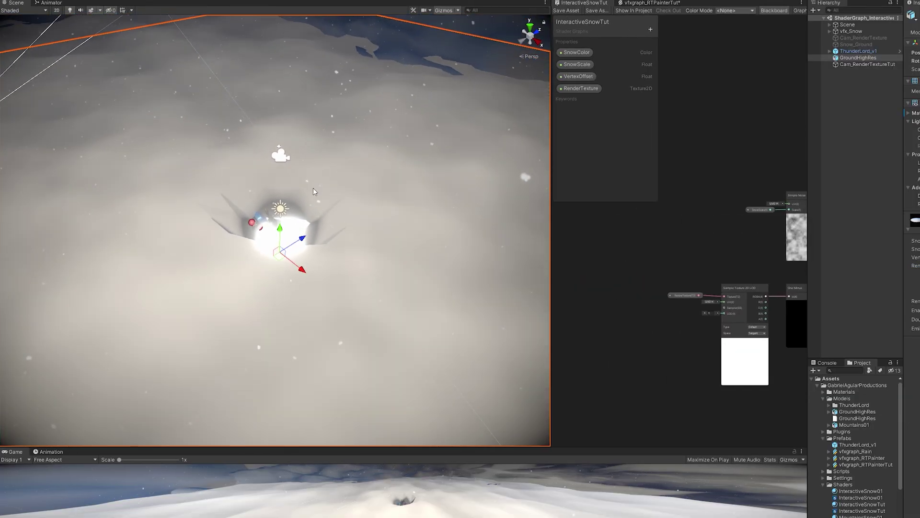
pyautogui.click(844, 51)
pyautogui.click(830, 51)
pyautogui.click(863, 111)
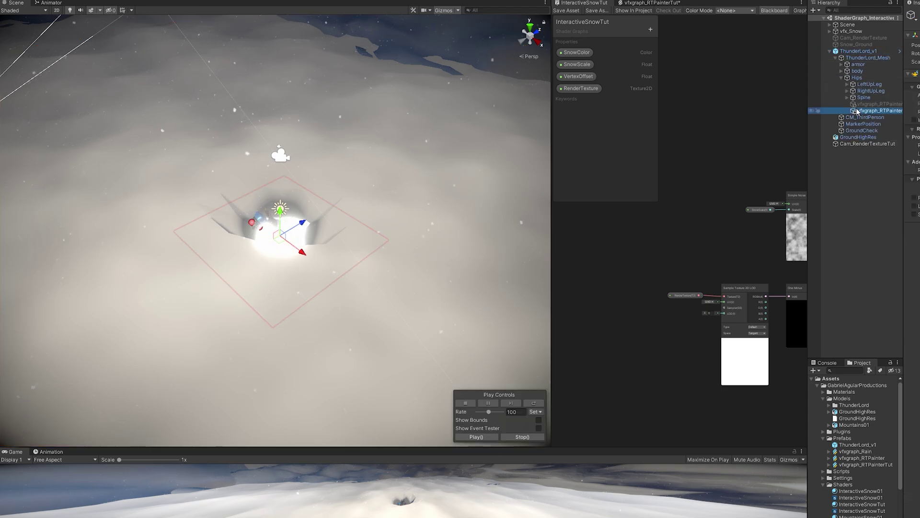
pyautogui.moveTo(283, 238)
pyautogui.mouseDown()
pyautogui.moveTo(353, 196)
pyautogui.moveTo(331, 172)
pyautogui.moveTo(248, 159)
pyautogui.moveTo(183, 175)
pyautogui.moveTo(130, 201)
pyautogui.moveTo(114, 234)
pyautogui.moveTo(103, 313)
pyautogui.mouseUp()
pyautogui.moveTo(280, 201); pyautogui.dragTo(240, 235, button='middle')
pyautogui.keyDown('alt'); pyautogui.moveTo(240, 235); pyautogui.dragTo(337, 192); pyautogui.keyUp('alt')
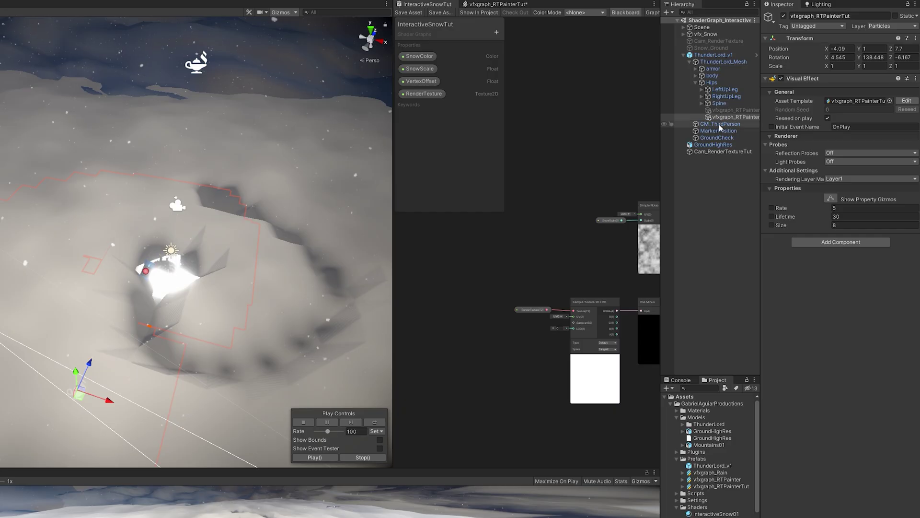
pyautogui.click(867, 144)
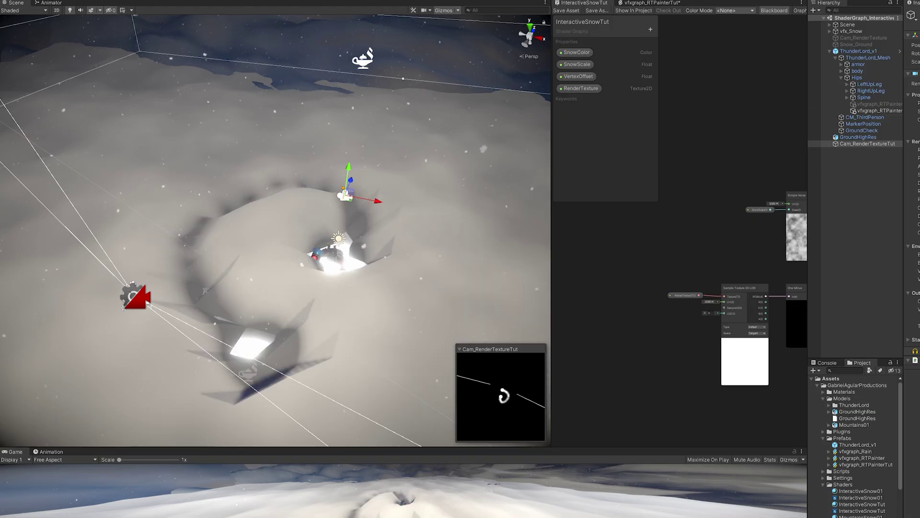
pyautogui.click(873, 111)
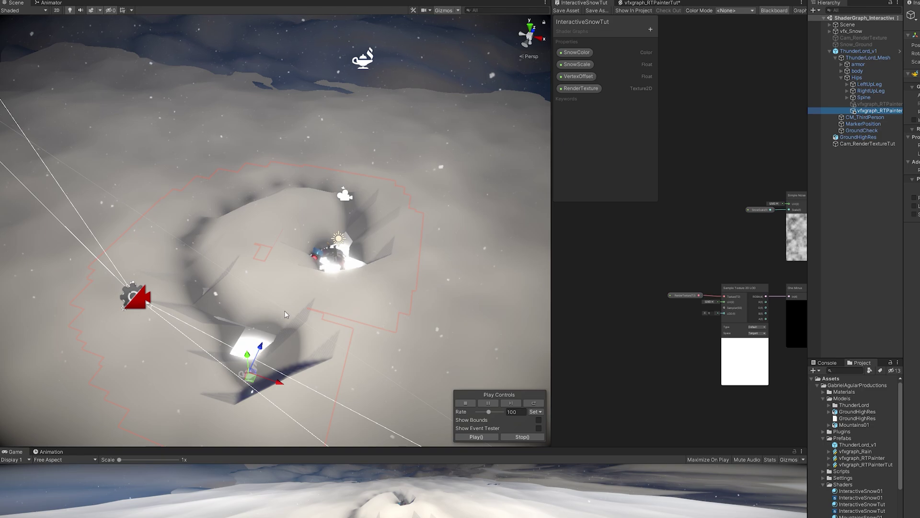
# Step: Move vfxgraph_RTPainterTut farther across the snow to extend its test trail
pyautogui.moveTo(255, 381)
pyautogui.mouseDown()
pyautogui.moveTo(283, 297)
pyautogui.moveTo(344, 307)
pyautogui.moveTo(374, 334)
pyautogui.moveTo(415, 325)
pyautogui.moveTo(464, 300)
pyautogui.moveTo(470, 265)
pyautogui.moveTo(451, 253)
pyautogui.mouseUp()
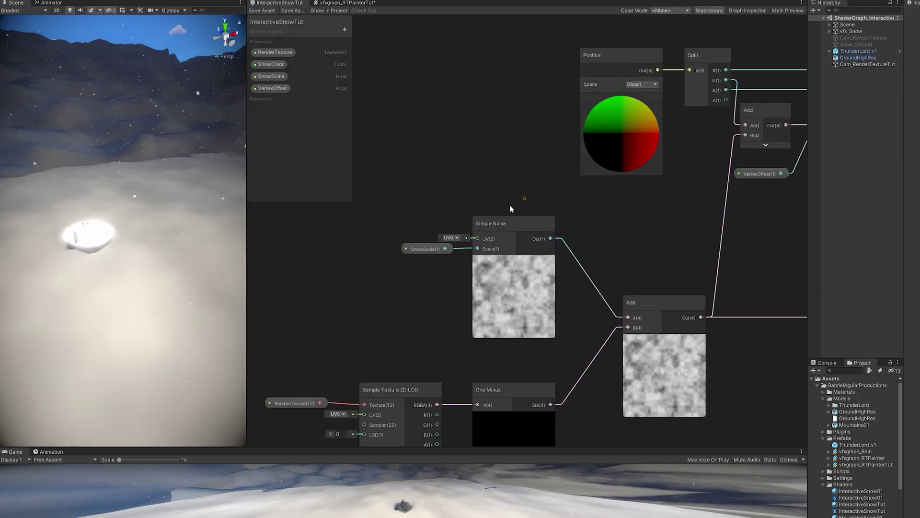
# Step: Add a Power node fed by the Simple Noise output, and a Multiply node fed by the Power output
pyautogui.moveTo(499, 228); pyautogui.dragTo(387, 229)
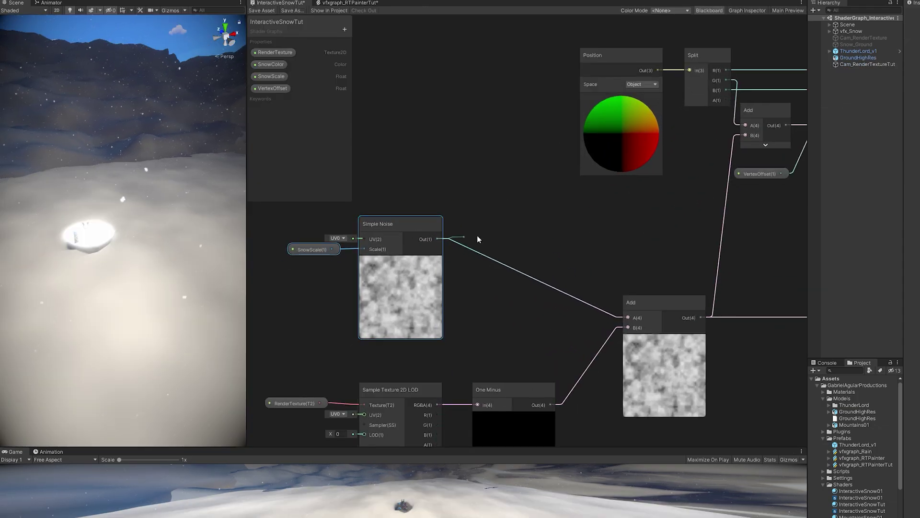
pyautogui.moveTo(477, 239); pyautogui.dragTo(501, 232)
pyautogui.write('power')
pyautogui.press('Return')
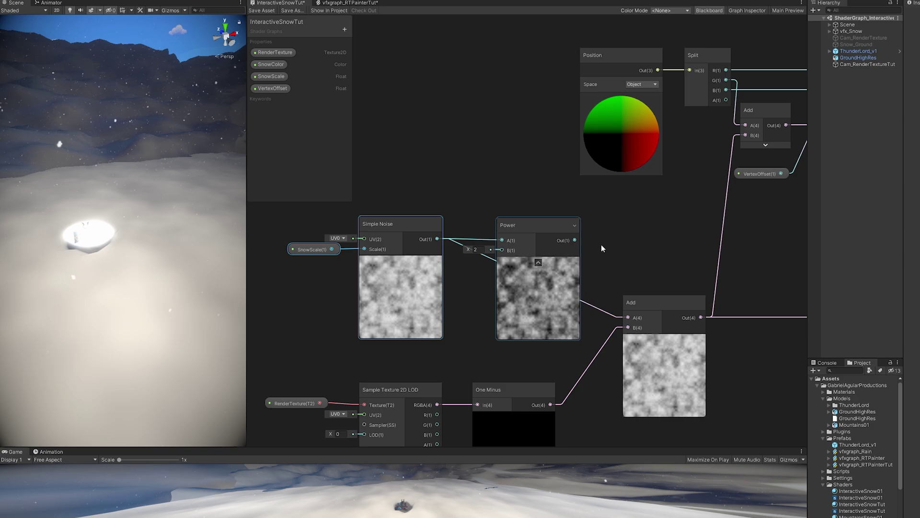
pyautogui.moveTo(576, 240); pyautogui.dragTo(621, 240)
pyautogui.write('ul')
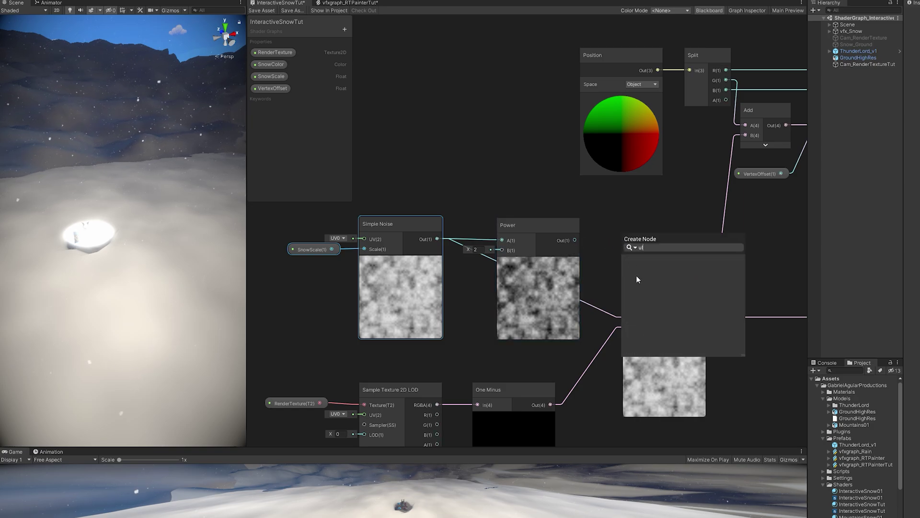
pyautogui.write('ltiply')
pyautogui.press('Return')
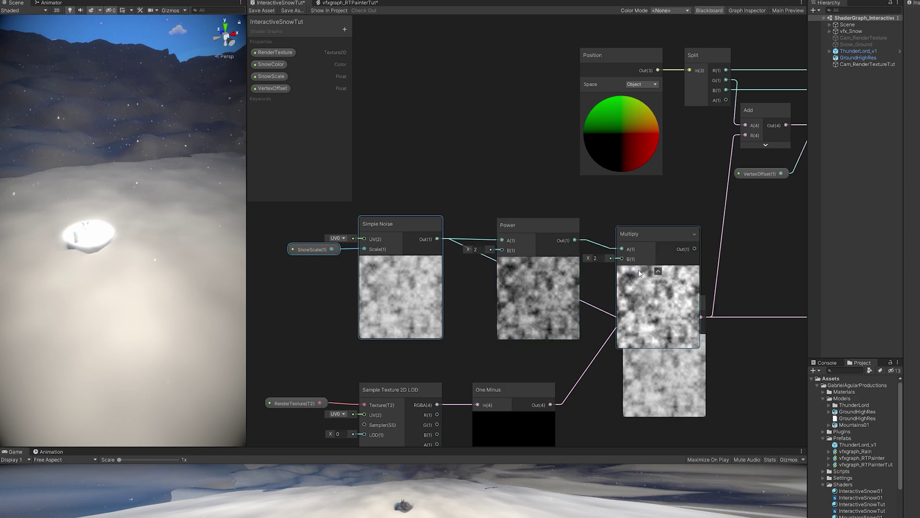
# Step: Line up the Simple Noise, Power and Multiply nodes in one row, clear of the Add node
pyautogui.moveTo(648, 242); pyautogui.dragTo(326, 261)
pyautogui.moveTo(576, 222); pyautogui.dragTo(427, 222)
pyautogui.click(465, 208)
pyautogui.moveTo(464, 208); pyautogui.dragTo(683, 207, button='middle')
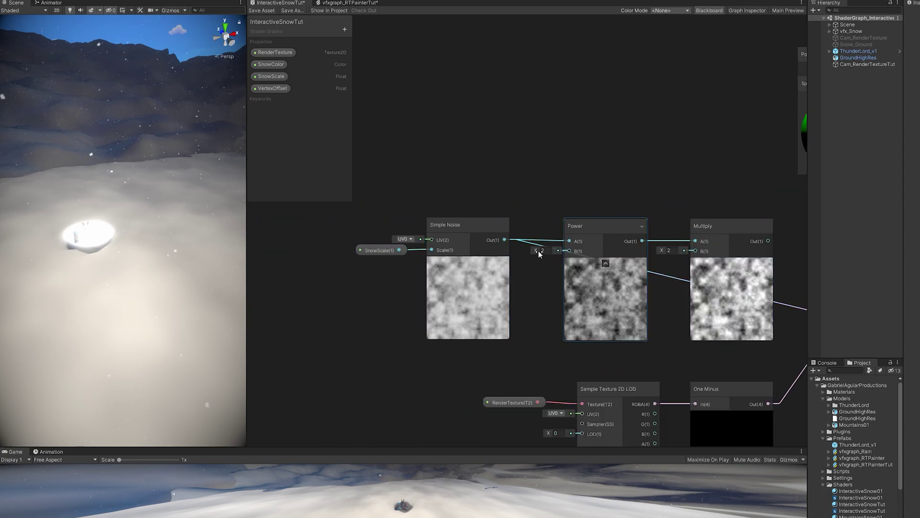
# Step: Try different B values on the Power and Multiply nodes, ending at 1.98 for Power and about 3.3 for Multiply
pyautogui.moveTo(537, 250); pyautogui.dragTo(589, 252)
pyautogui.click(667, 251)
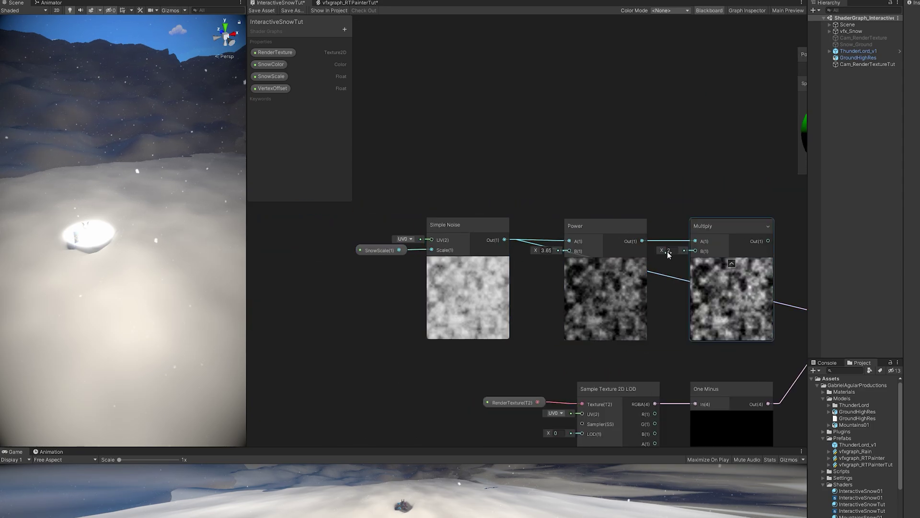
pyautogui.moveTo(668, 251); pyautogui.dragTo(698, 255)
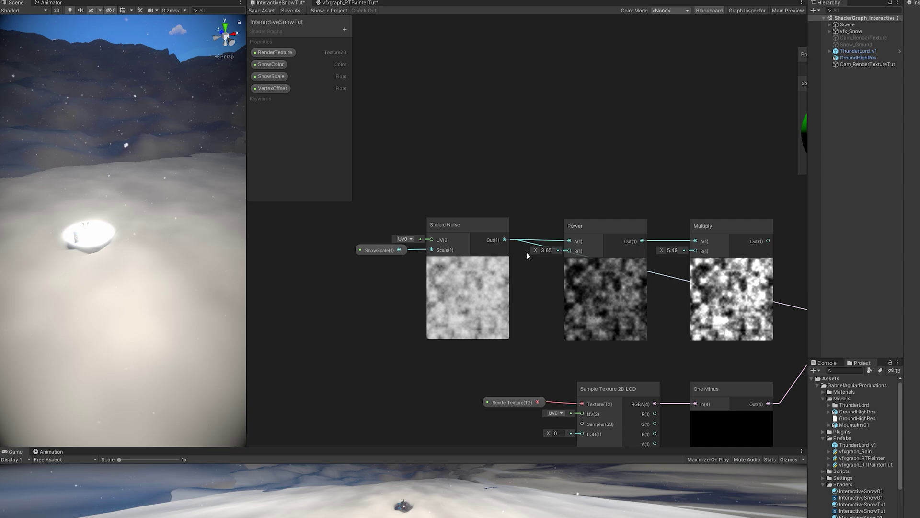
pyautogui.moveTo(526, 252); pyautogui.dragTo(520, 250)
pyautogui.click(703, 253)
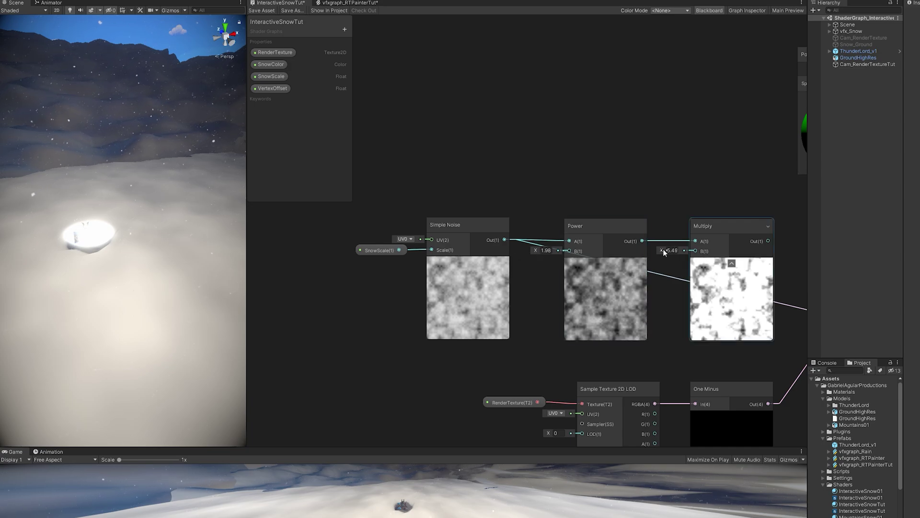
pyautogui.moveTo(663, 250); pyautogui.dragTo(651, 247)
# Step: Add a float property named SnowPower to the InteractiveSnowTut graph
pyautogui.click(343, 30)
pyautogui.click(353, 33)
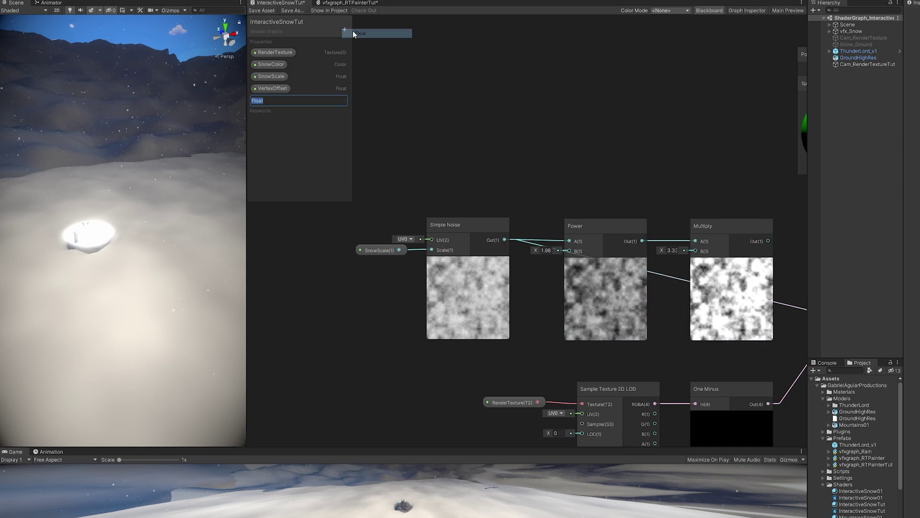
pyautogui.write('Snowp')
pyautogui.press('BackSpace')
pyautogui.write('Power')
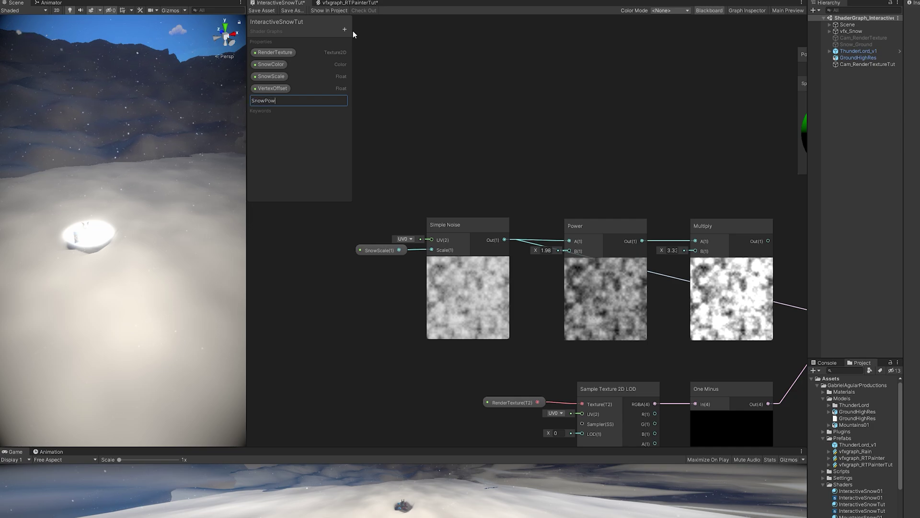
pyautogui.press('Return')
# Step: Set SnowPower's default to 2 in the Graph Inspector and connect the property to the Power node's B input
pyautogui.click(747, 10)
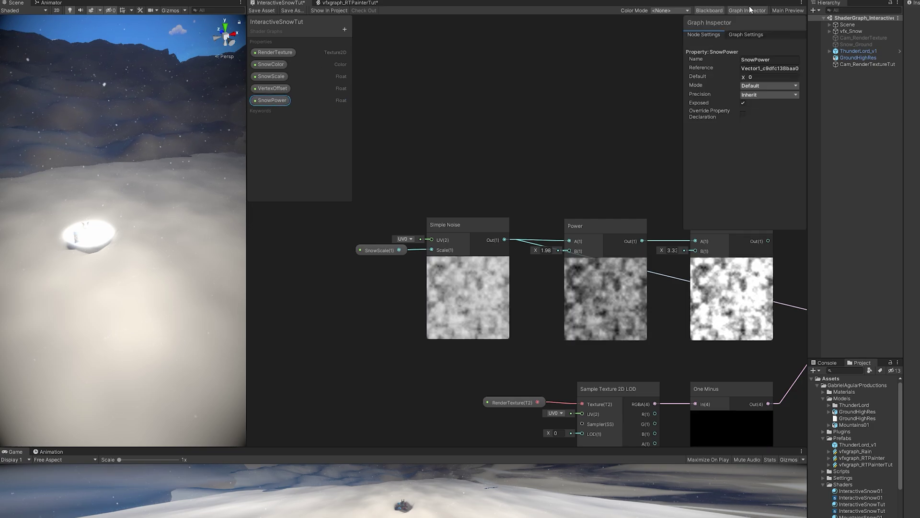
pyautogui.click(747, 10)
pyautogui.click(747, 10)
pyautogui.write('2')
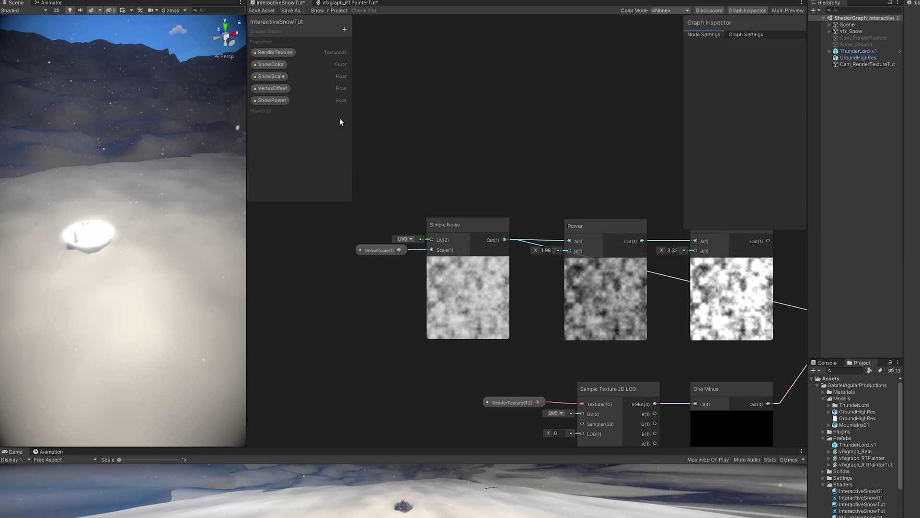
pyautogui.moveTo(271, 100); pyautogui.dragTo(570, 251)
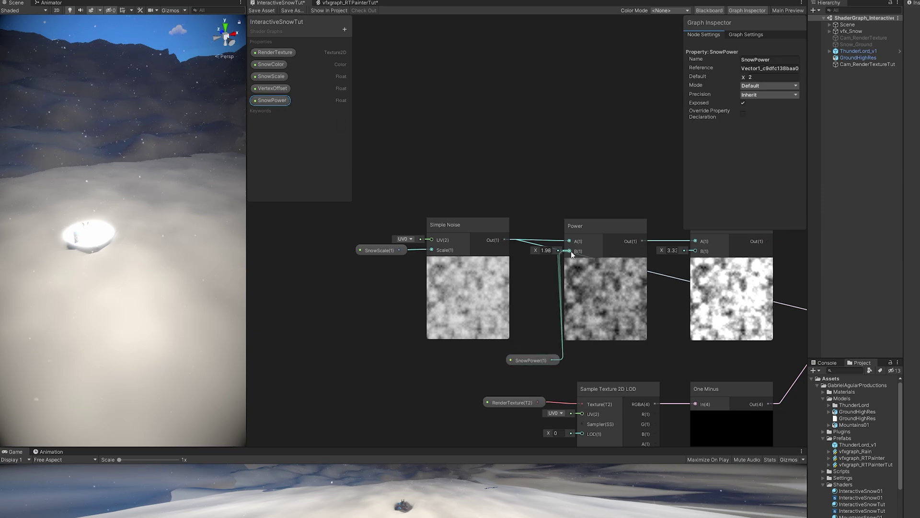
# Step: Add a float property named SnowBrightness, connect it to the Multiply node's B input, and set its default to 1
pyautogui.click(344, 30)
pyautogui.click(365, 37)
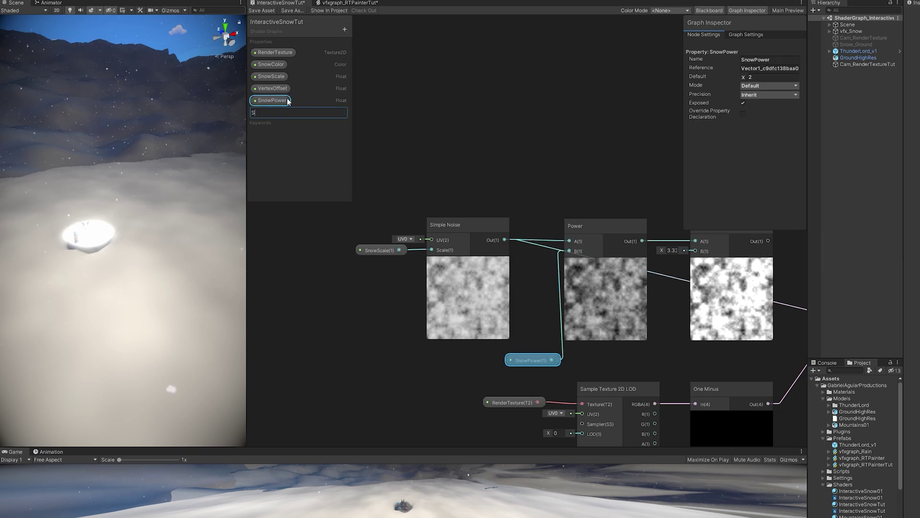
pyautogui.write('SnowBrightness')
pyautogui.press('Return')
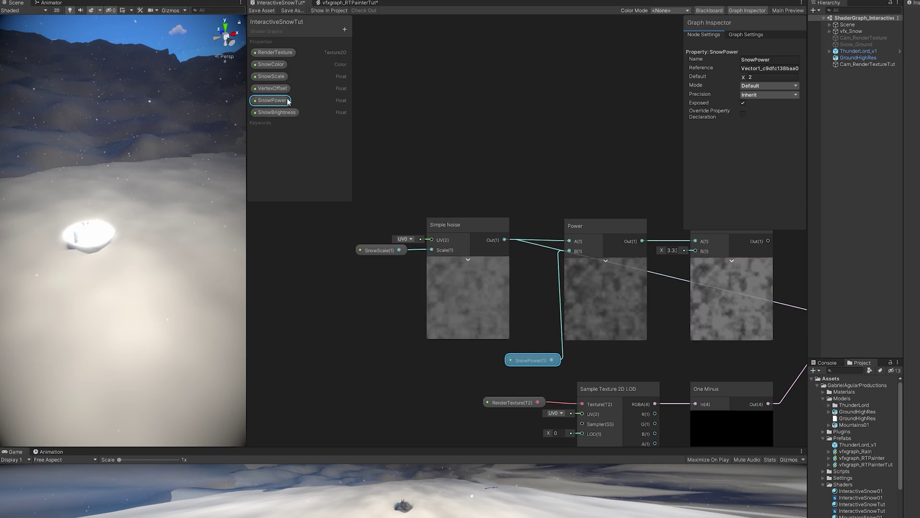
pyautogui.moveTo(278, 99); pyautogui.dragTo(695, 251)
pyautogui.click(678, 365)
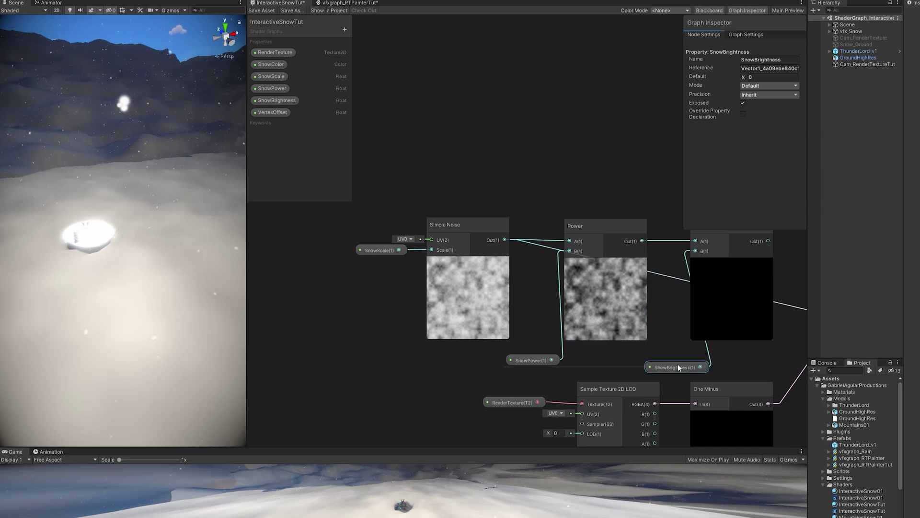
pyautogui.write('1')
# Step: Connect the noise Multiply node's output to the Add node's A input, replacing the direct Simple Noise connection
pyautogui.moveTo(571, 182); pyautogui.dragTo(345, 168, button='middle')
pyautogui.moveTo(542, 227); pyautogui.dragTo(559, 238)
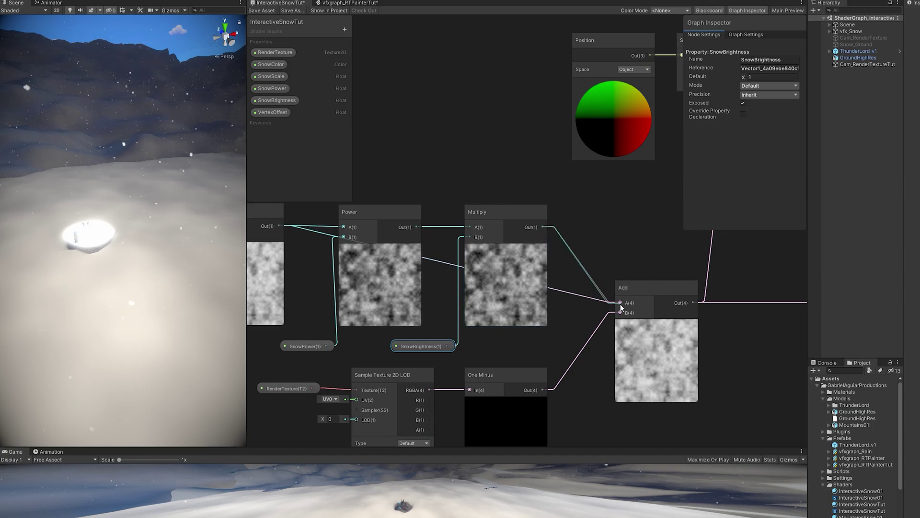
pyautogui.moveTo(620, 304); pyautogui.dragTo(621, 303)
# Step: Widen the Scene view and set the GroundHighRes material's SnowPower to 3 and SnowBrightness to 2.6
pyautogui.moveTo(247, 211); pyautogui.dragTo(763, 196)
pyautogui.click(748, 196)
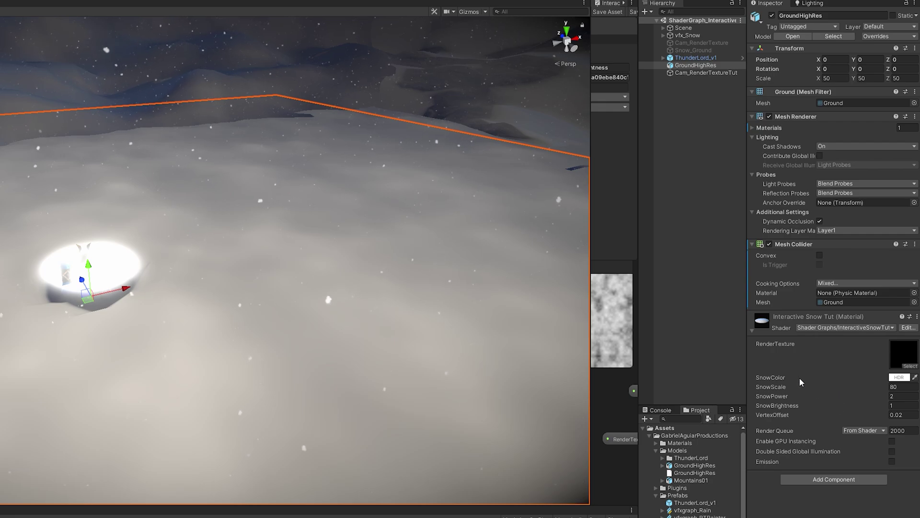
pyautogui.moveTo(892, 399); pyautogui.dragTo(905, 406)
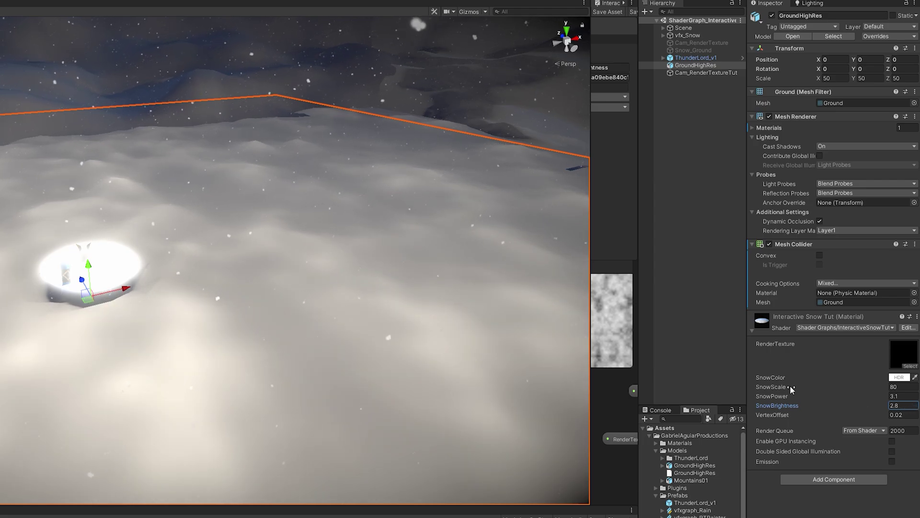
pyautogui.moveTo(235, 276); pyautogui.dragTo(29, 249, button='right')
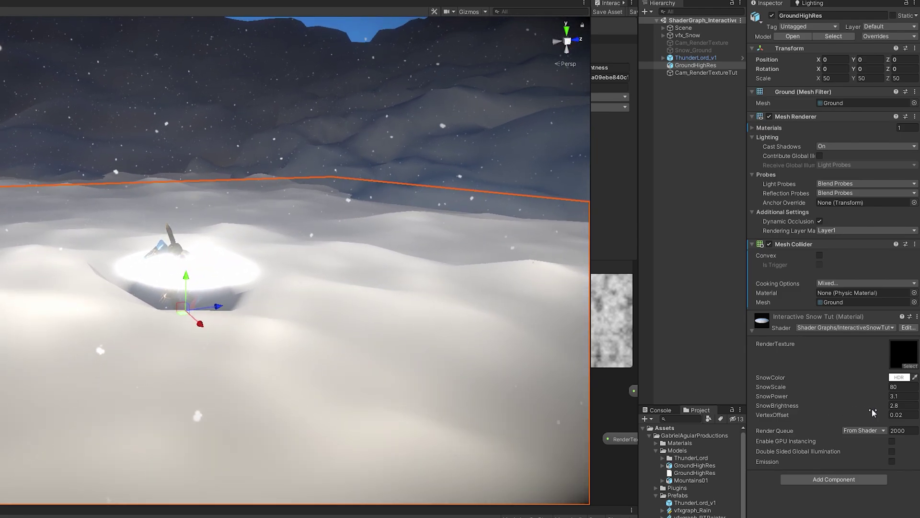
pyautogui.click(906, 409)
pyautogui.write('2.6')
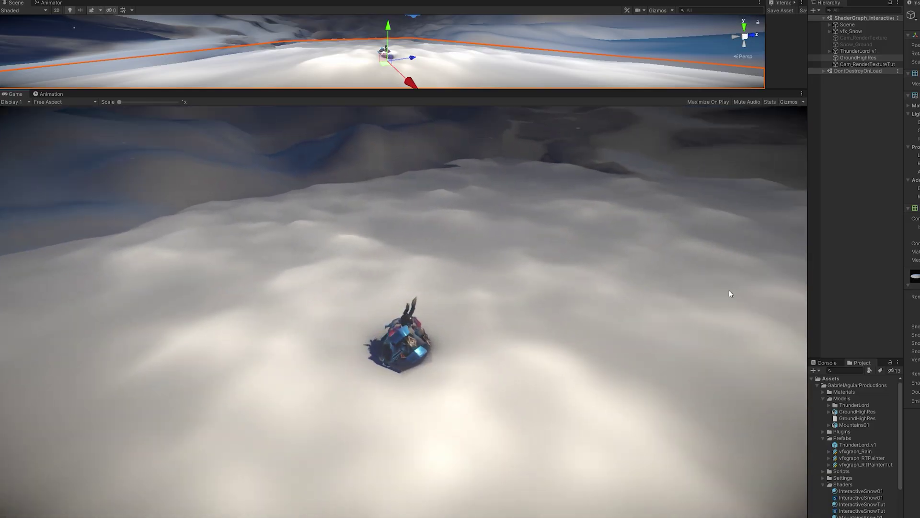
# Step: Run the scene in Play mode and walk the character across the snow to check the trail it carves
pyautogui.press('w')
pyautogui.press('s')
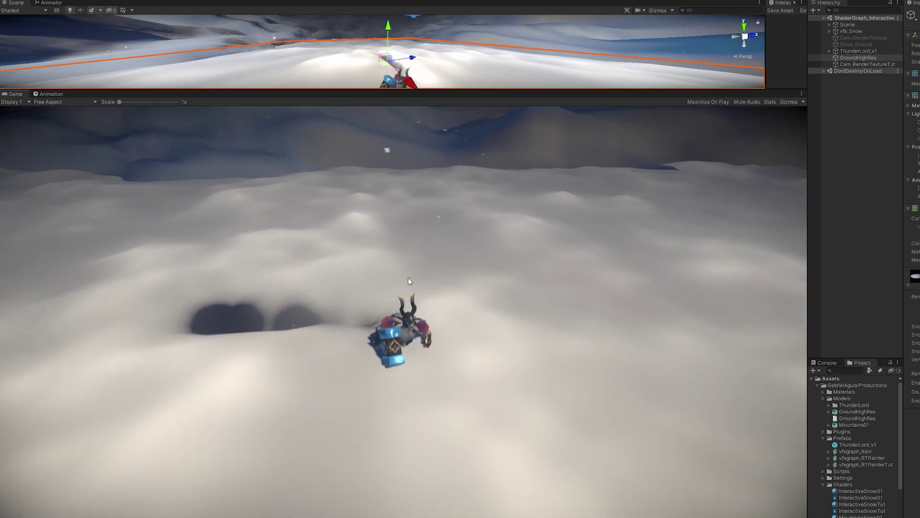
pyautogui.press('a')
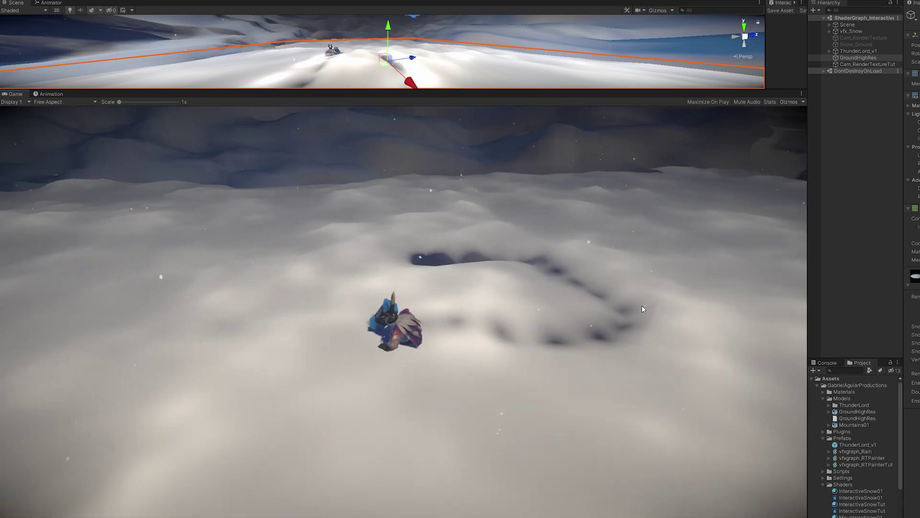
pyautogui.press('a')
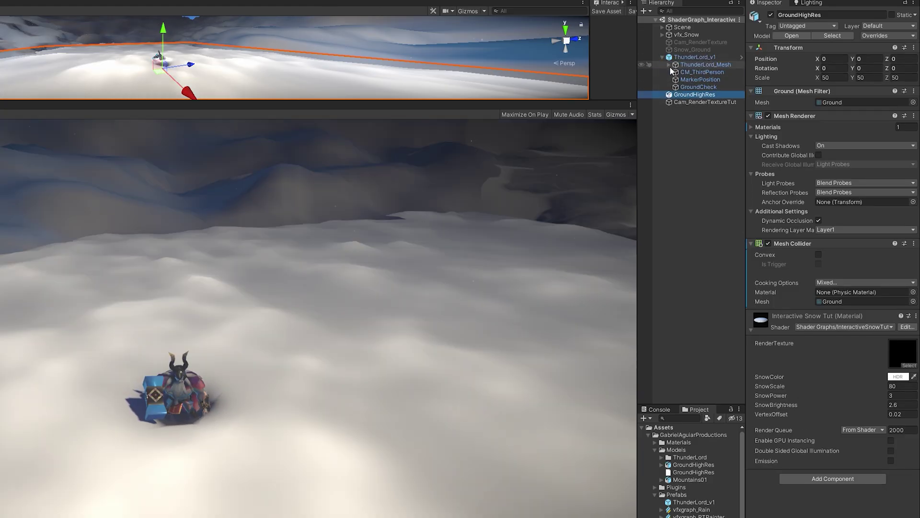
# Step: Expand ThunderLord_Mesh and Hips, select vfxgraph_RTPainterTut, and set its Visual Effect Rate to 10
pyautogui.click(668, 65)
pyautogui.click(675, 87)
pyautogui.click(707, 124)
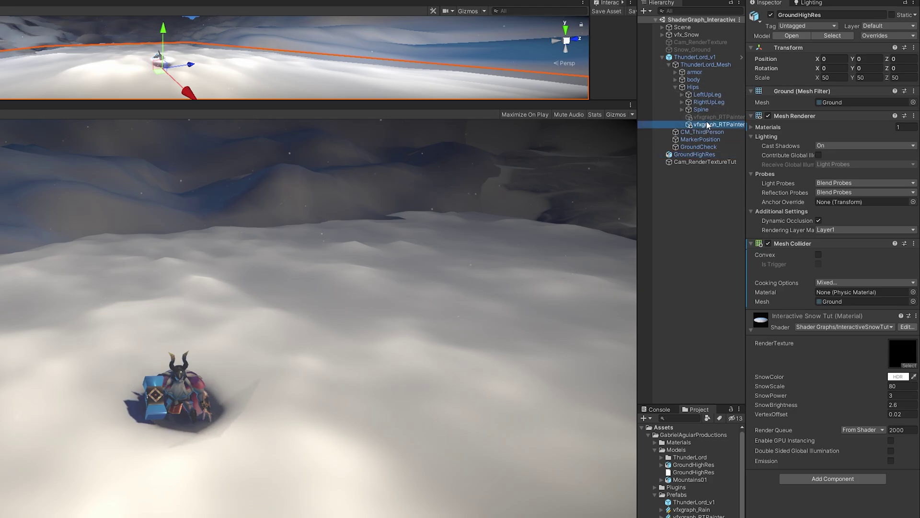
pyautogui.click(833, 225)
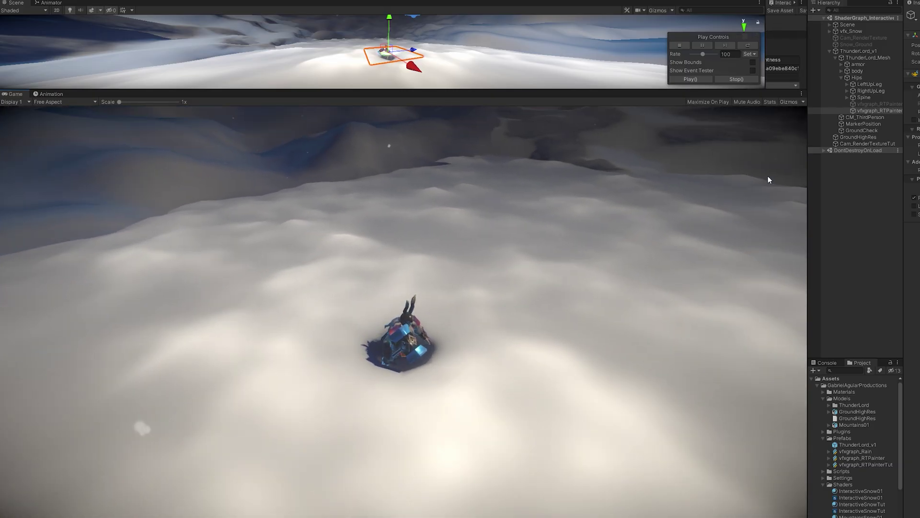
# Step: Play the scene again and steer the character around the snow to examine the trail with the new Rate
pyautogui.press('w')
pyautogui.press('d')
pyautogui.press('d')
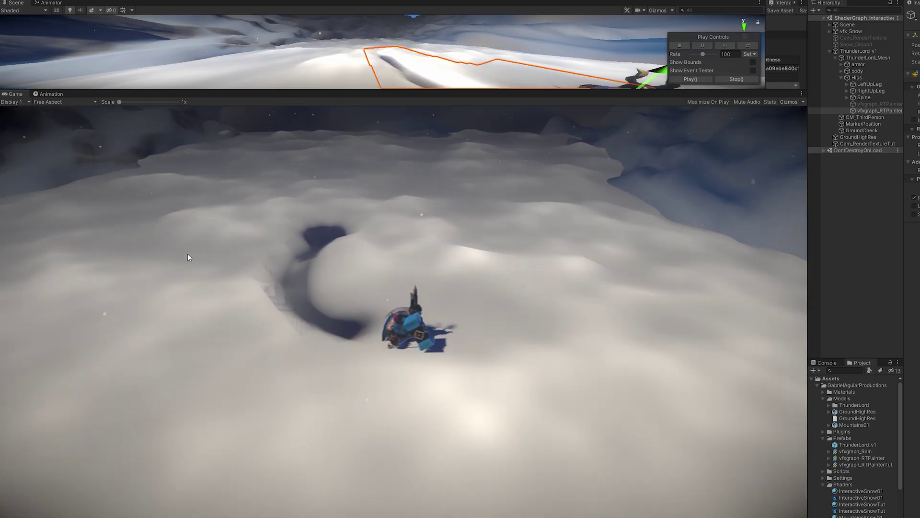
pyautogui.press('a')
pyautogui.press('w')
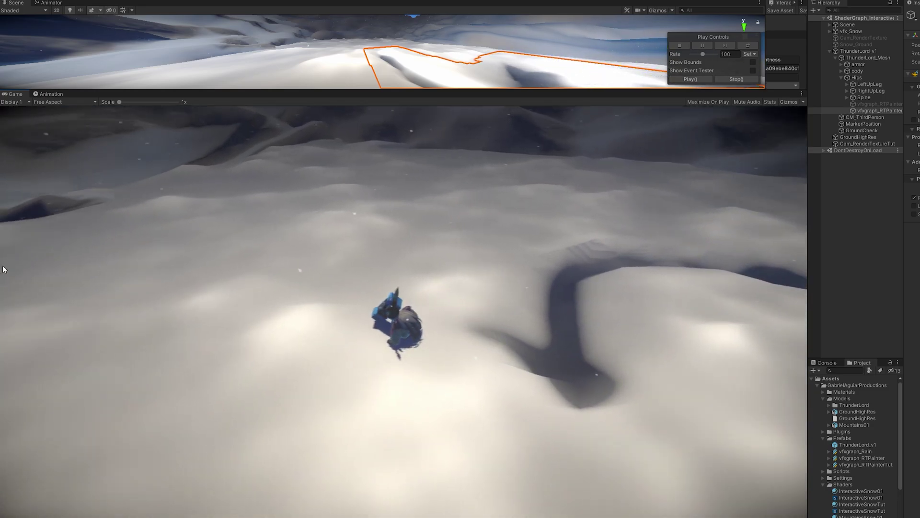
pyautogui.press('a')
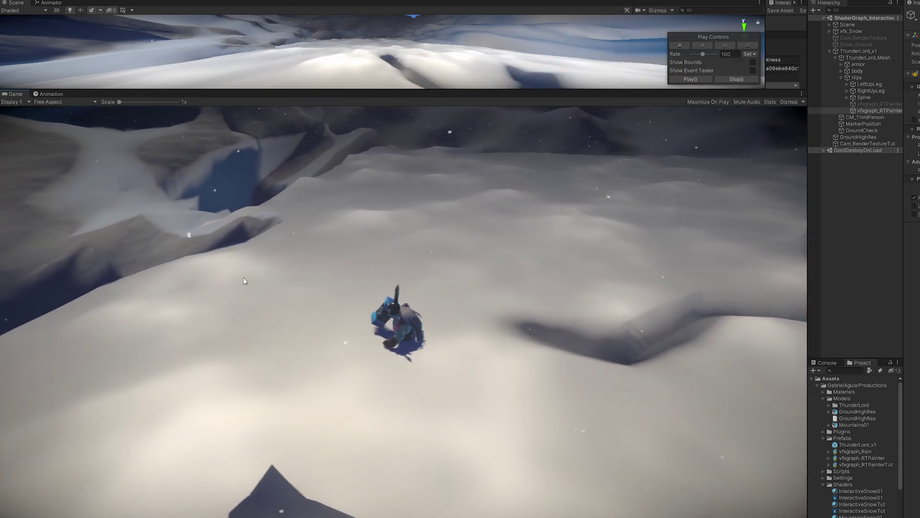
pyautogui.press('w')
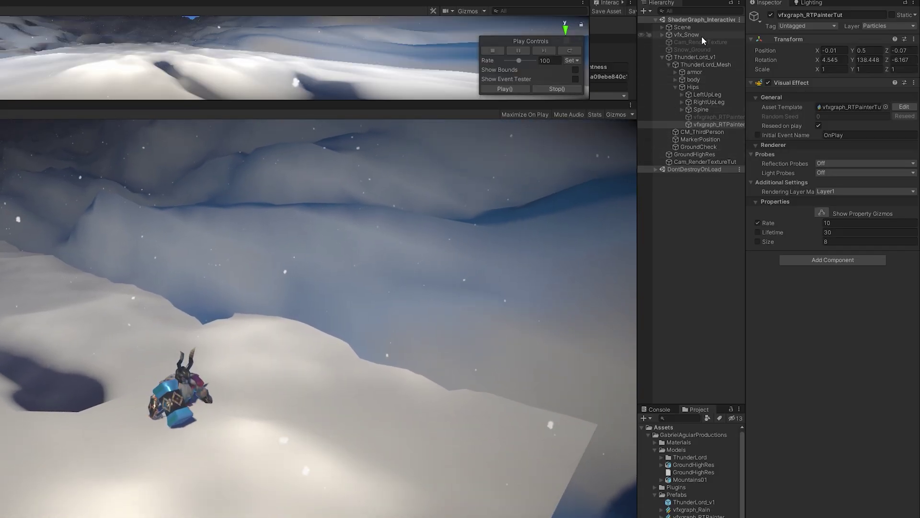
# Step: Inspect the orthographic Size of Cam_RenderTextureTut and continue walking the character to compare its position with the trail
pyautogui.click(732, 163)
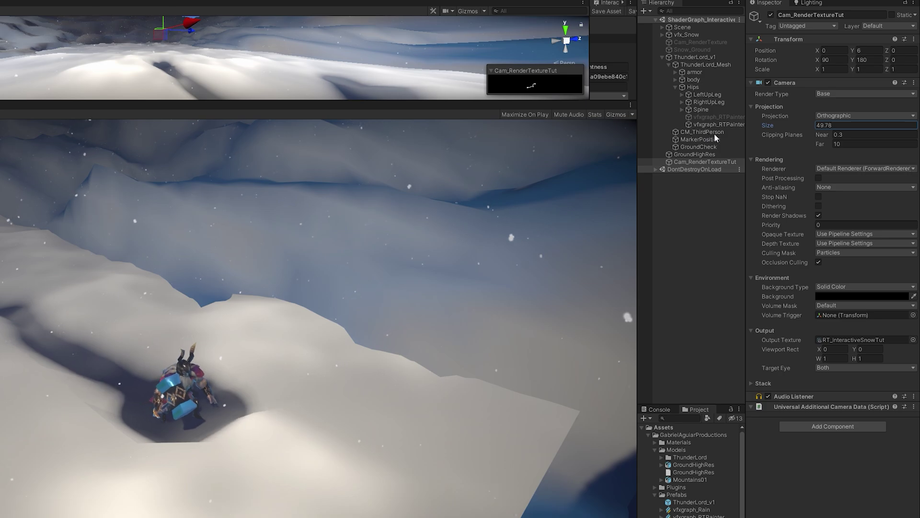
pyautogui.click(824, 126)
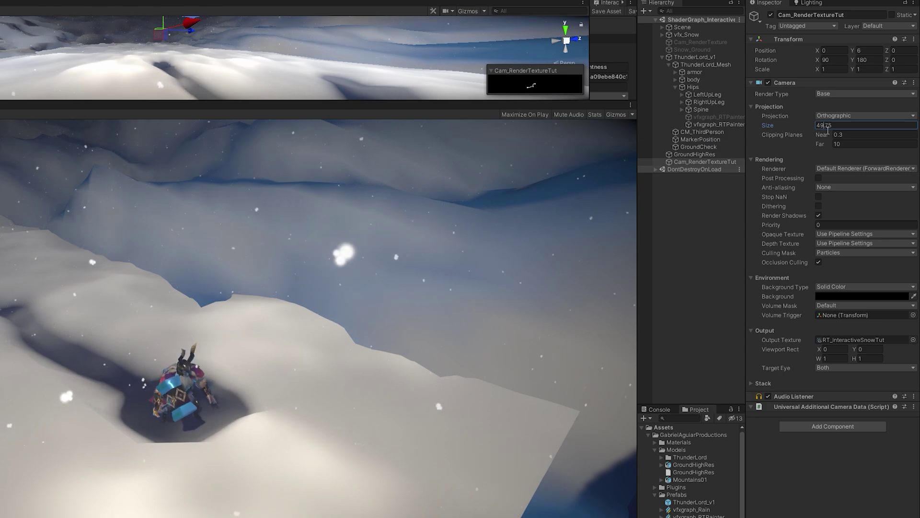
pyautogui.click(242, 260)
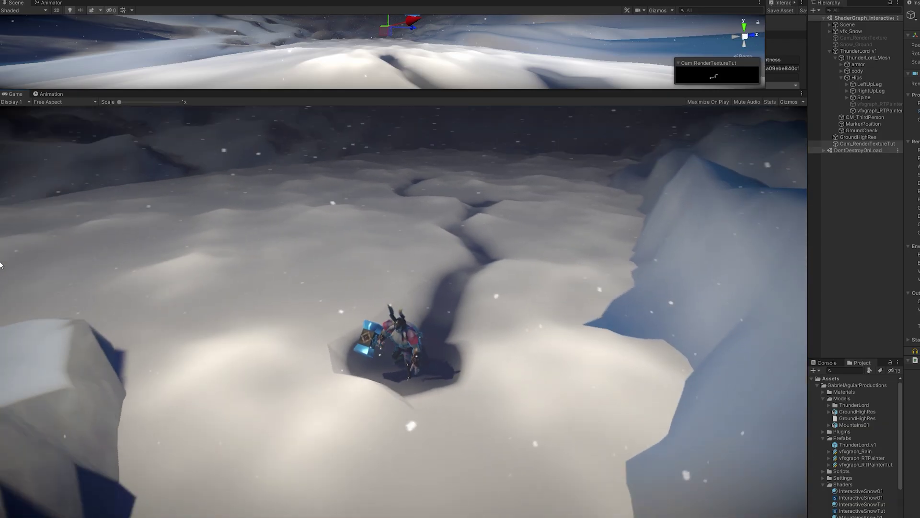
pyautogui.press('w')
pyautogui.press('w')
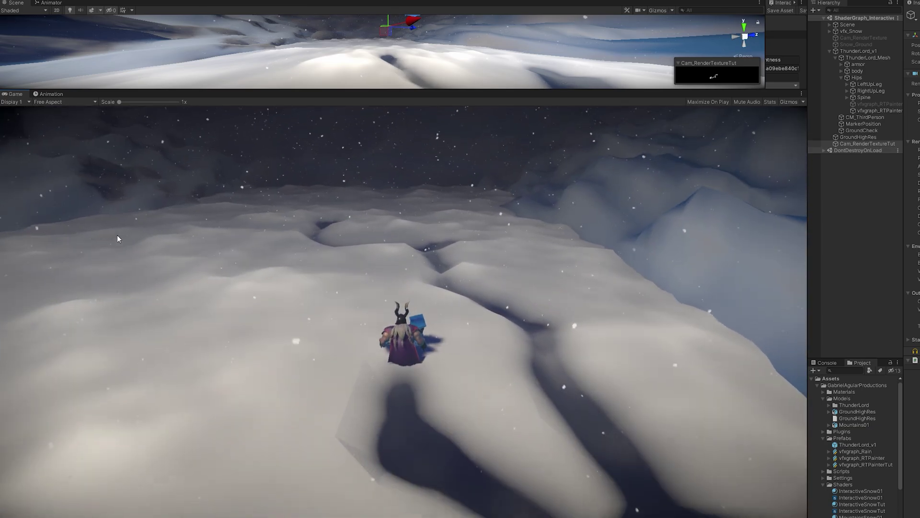
# Step: Keep walking the character across the snow with Cam_RenderTextureTut selected to check how the carved trail follows its path
pyautogui.press('w')
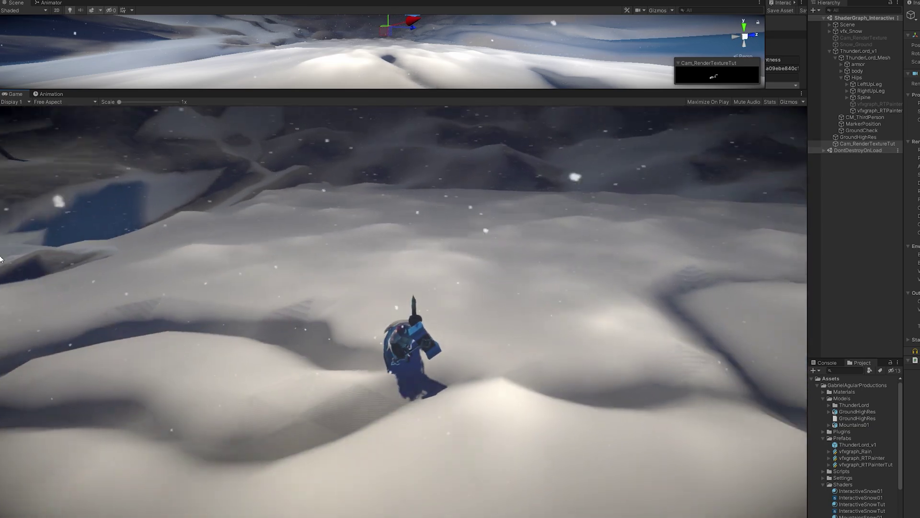
pyautogui.press('w')
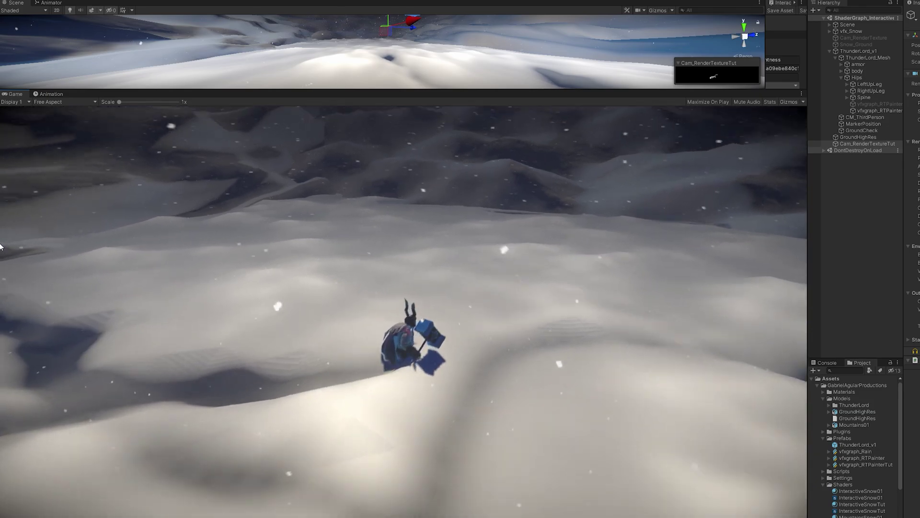
pyautogui.press('w')
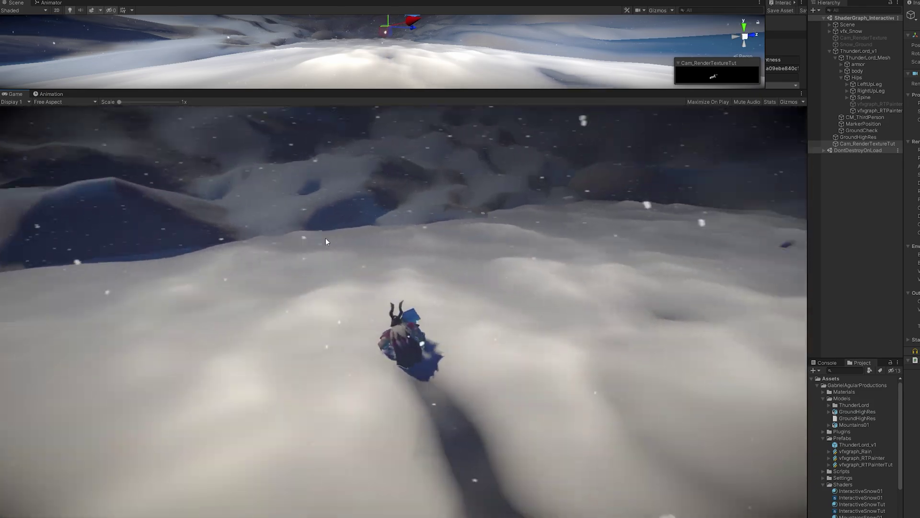
pyautogui.press('w')
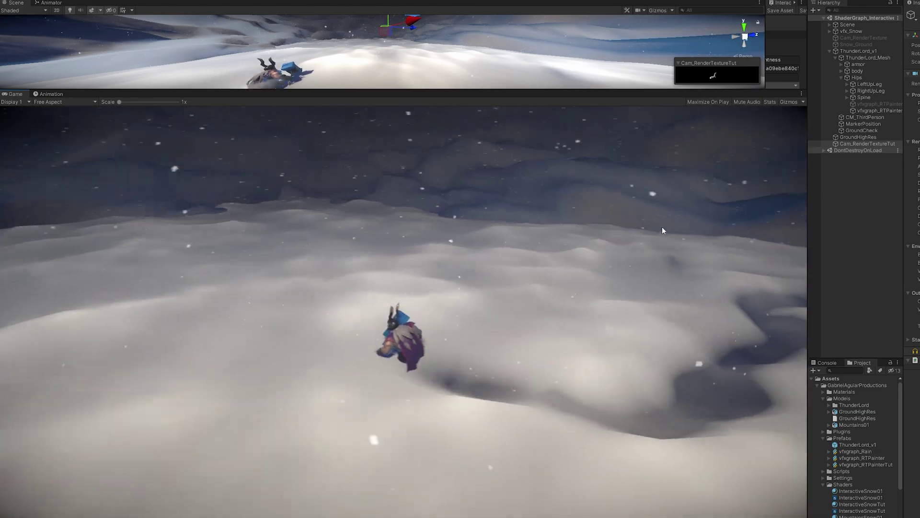
pyautogui.press('w')
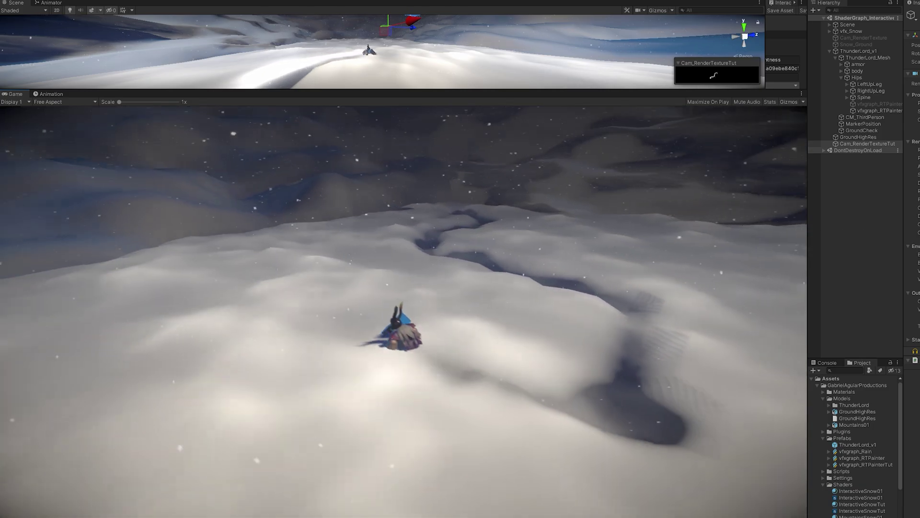
pyautogui.press('w')
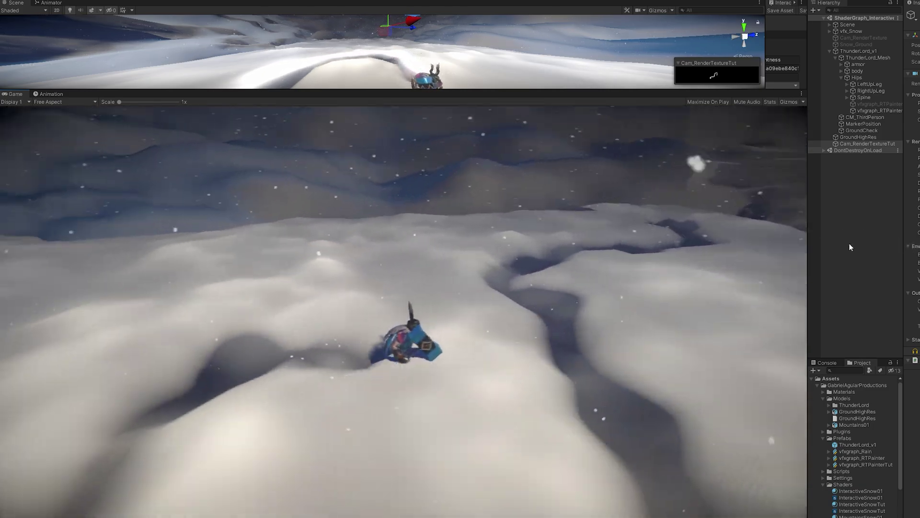
# Step: With GroundHighRes selected in Play mode, steer the character around a loop to examine the shape of the fresh trail in the snow
pyautogui.press('w')
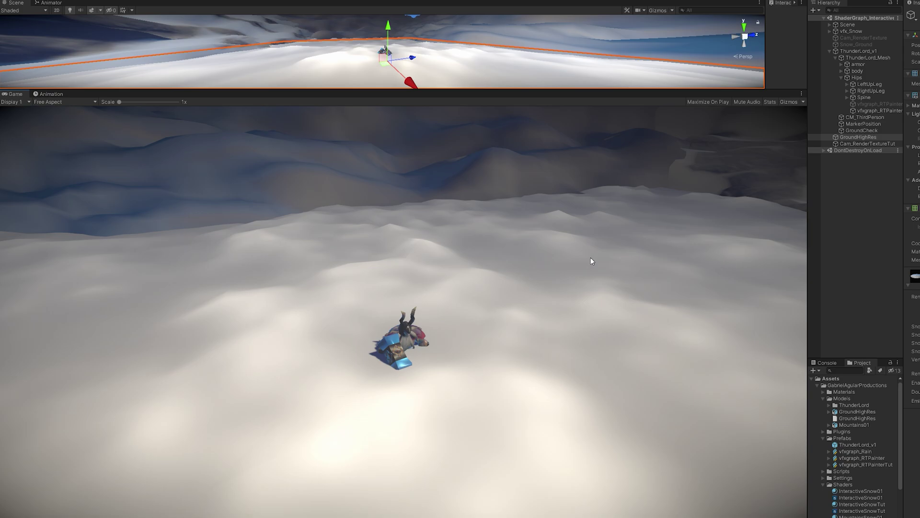
pyautogui.press('w')
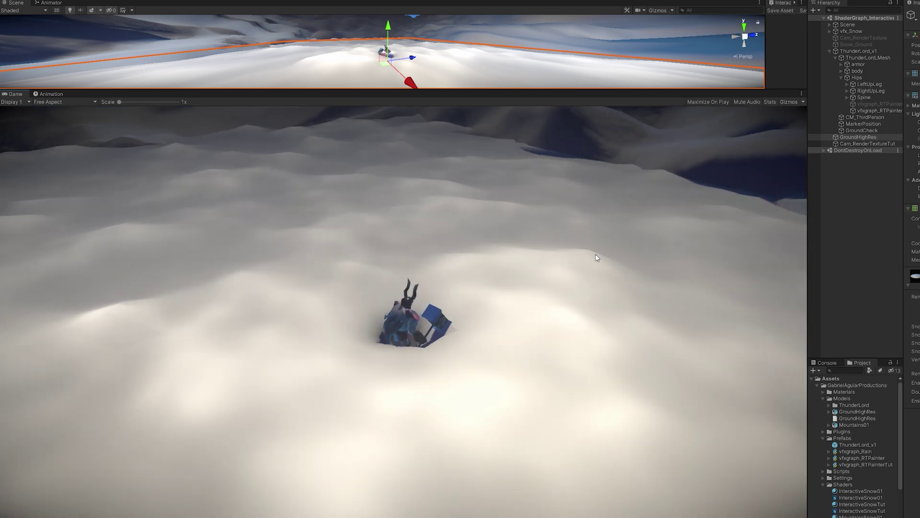
pyautogui.press('w')
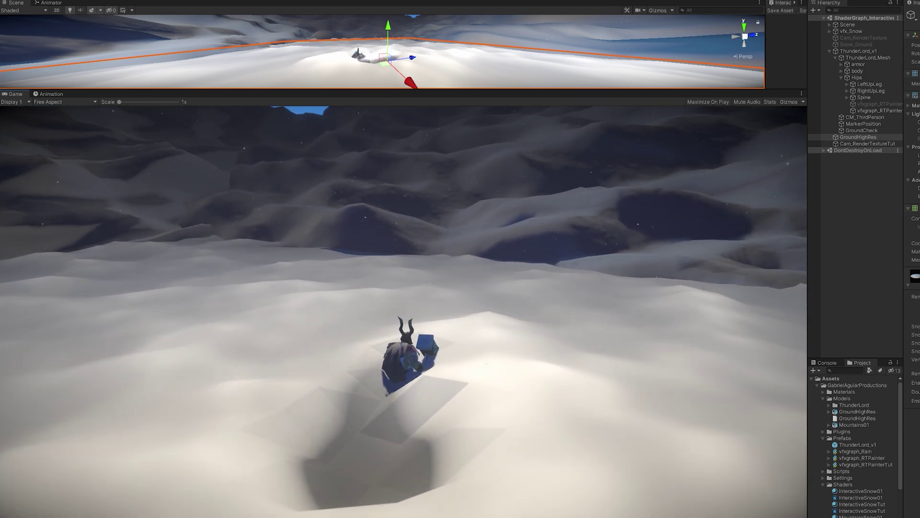
pyautogui.press('d')
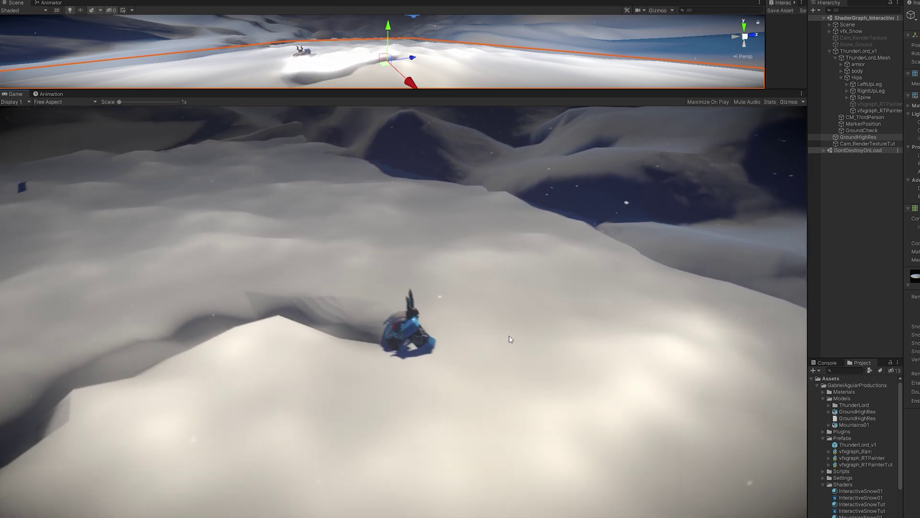
pyautogui.press('s')
pyautogui.press('a')
pyautogui.press('s')
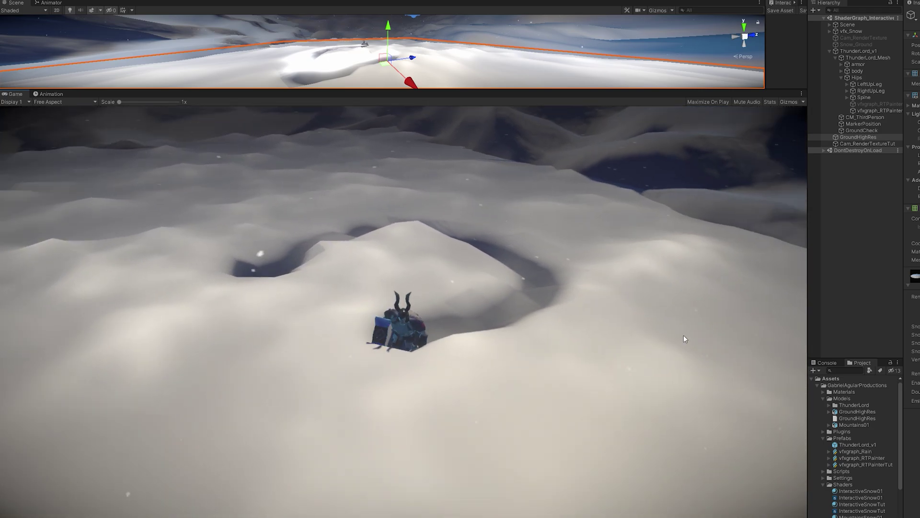
pyautogui.press('d')
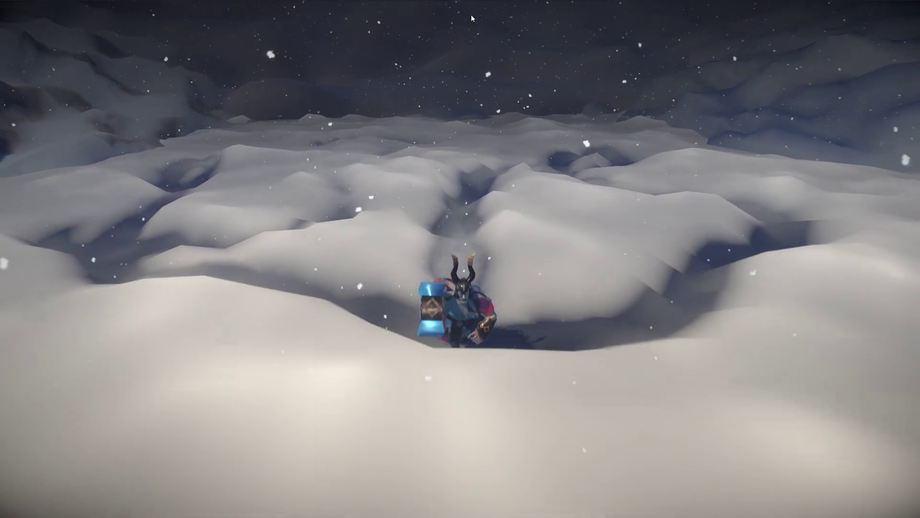
pyautogui.press('w')
pyautogui.press('d')
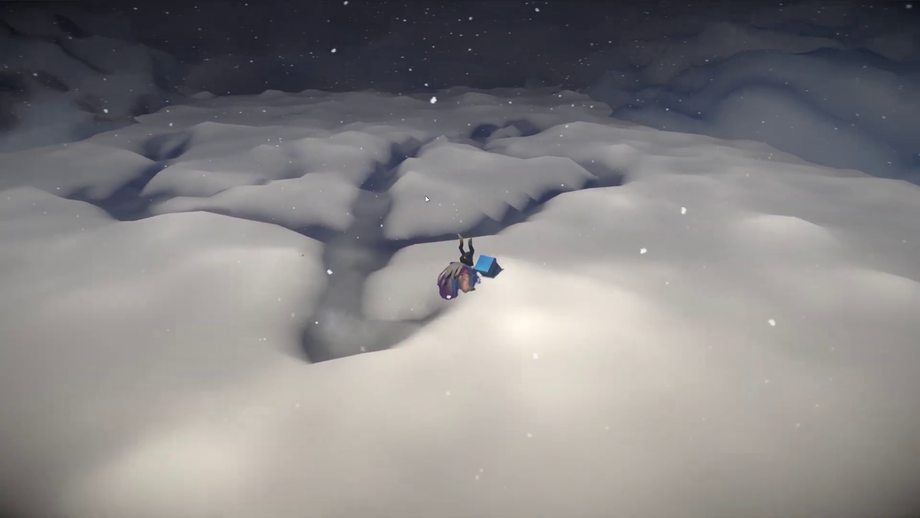
pyautogui.press('w')
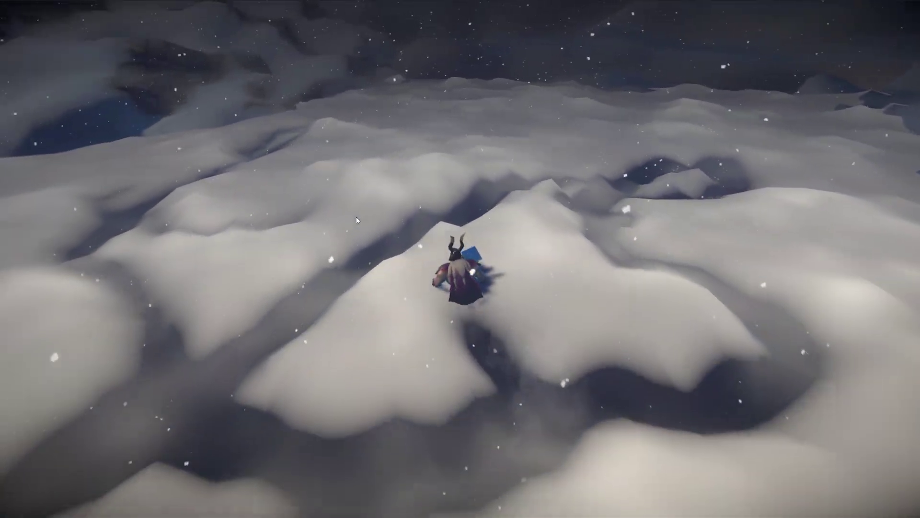
pyautogui.press('w')
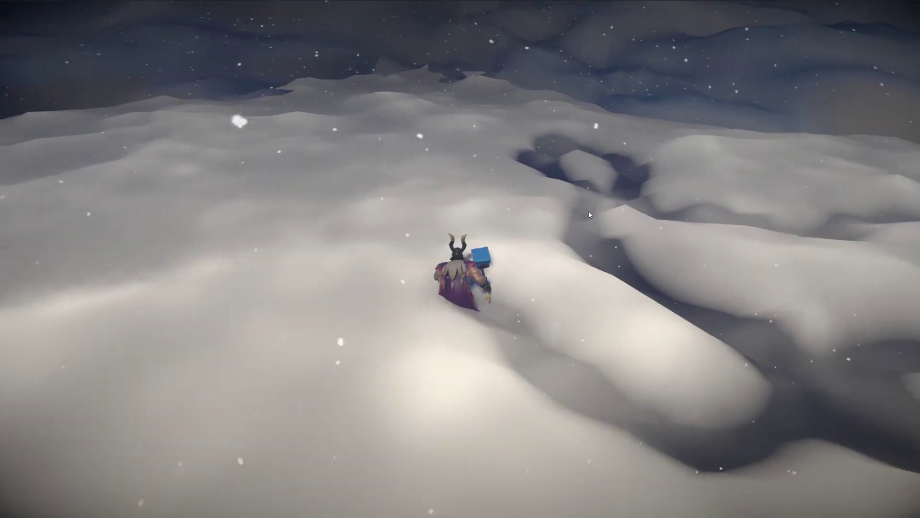
pyautogui.press('w')
pyautogui.press('a')
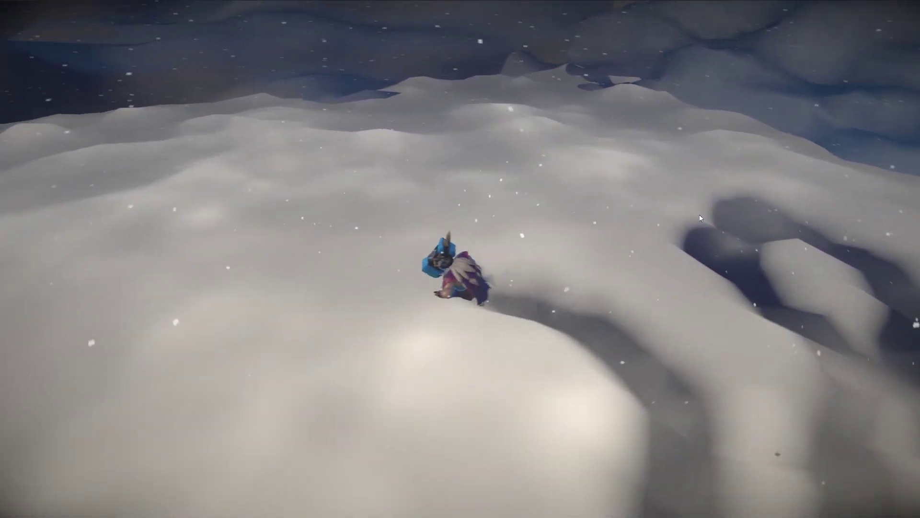
pyautogui.press('s')
pyautogui.press('d')
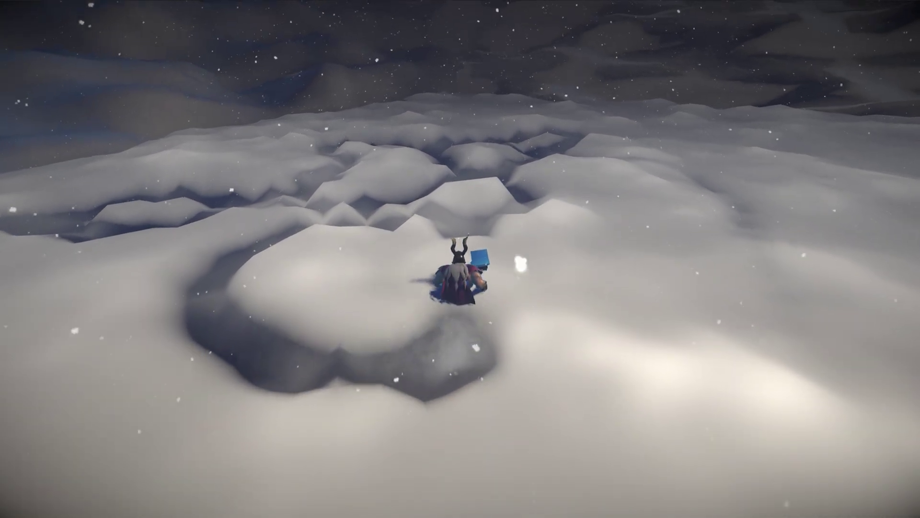